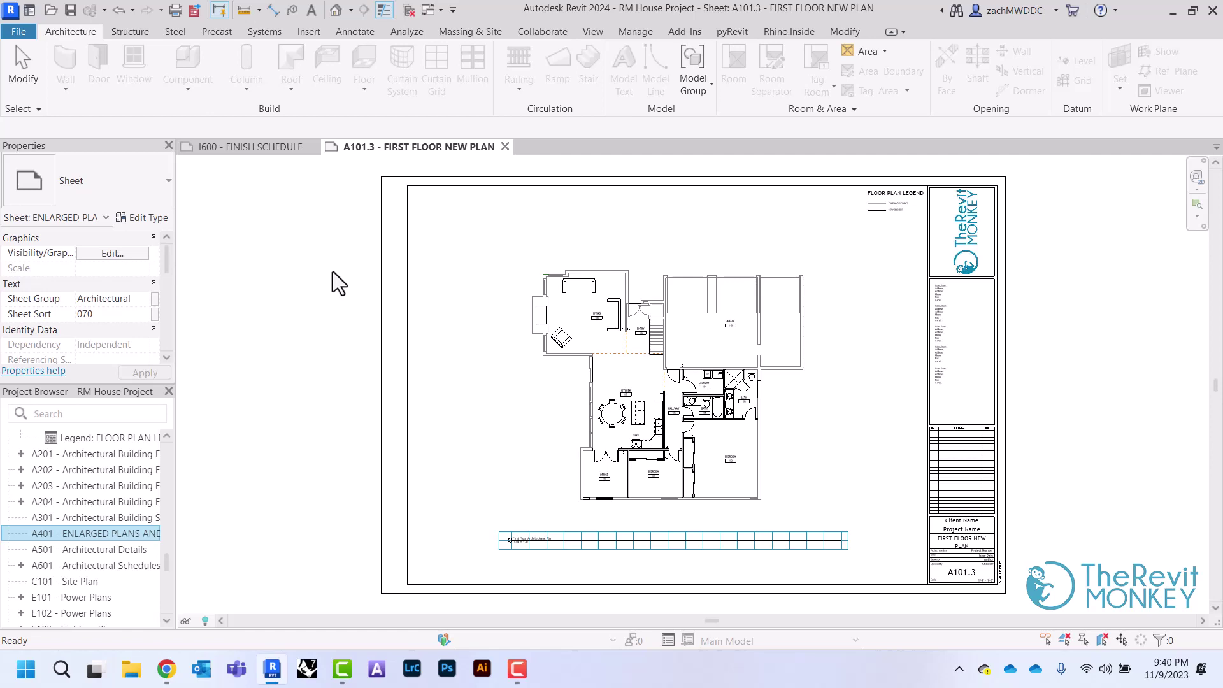
Step: Activate the floor plan viewport on sheet A101.3 and zoom in on the laundry and bath rooms
{"action": "double_click", "coordinate": [640, 379]}
{"action": "scroll", "coordinate": [640, 379], "scroll_direction": "up", "scroll_amount": 10}
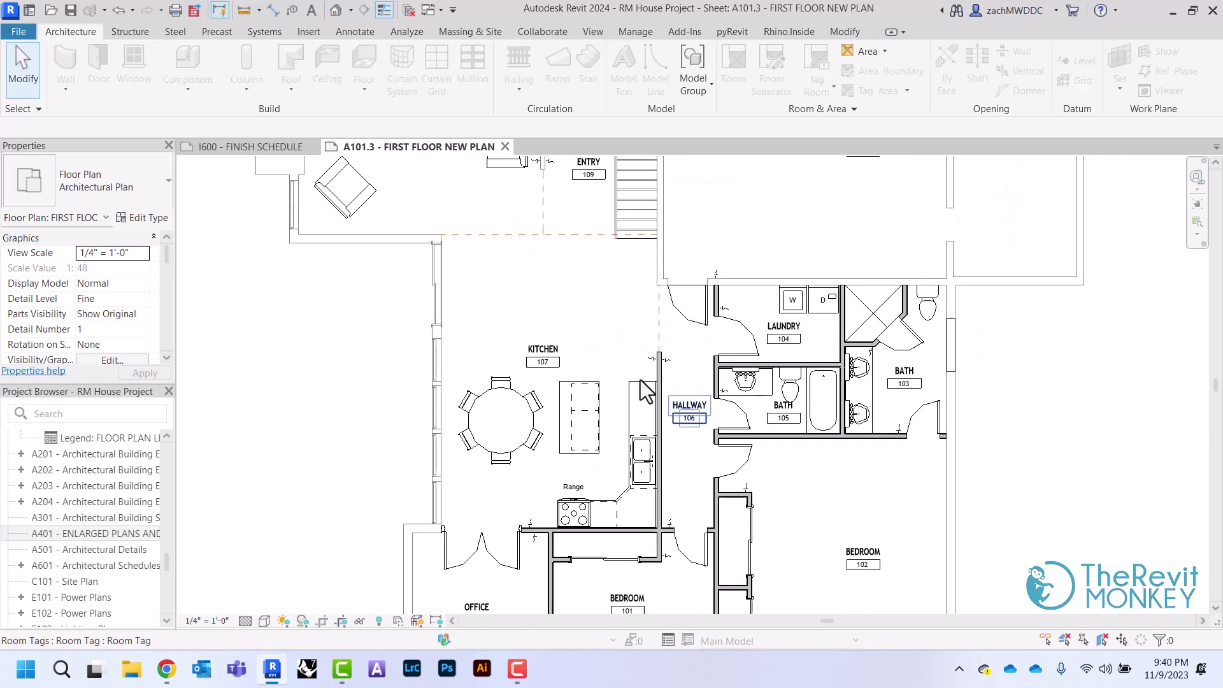
{"action": "middle_click_drag", "start_coordinate": [640, 379], "coordinate": [535, 376]}
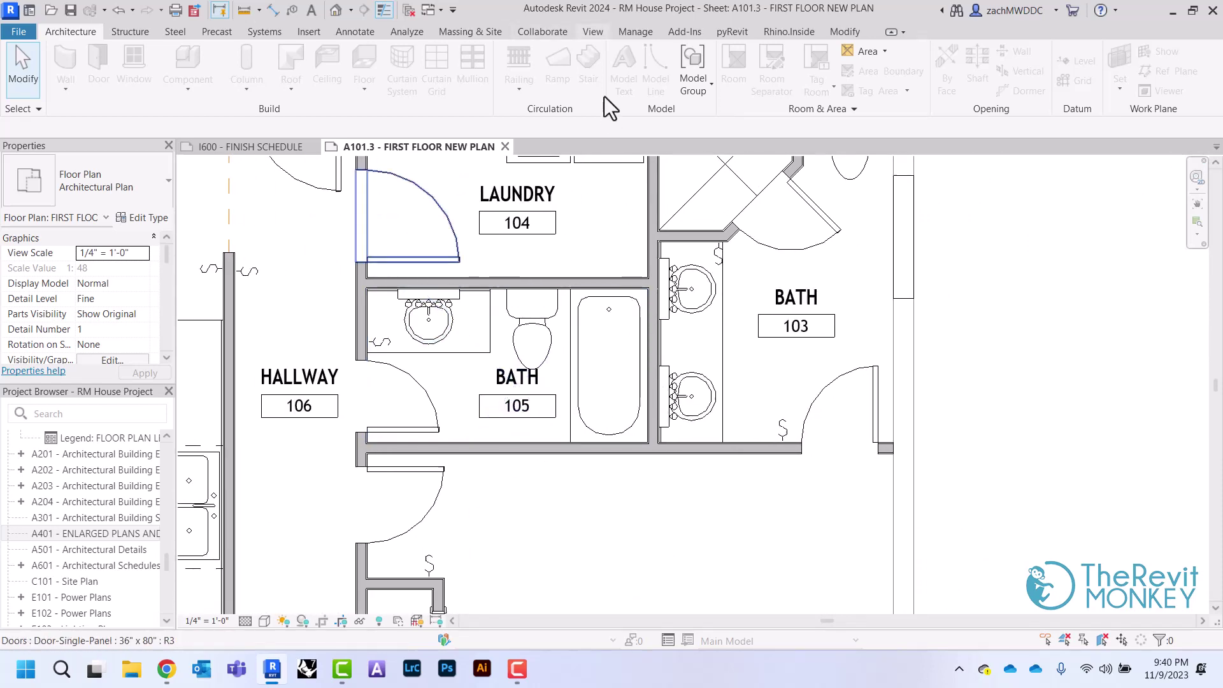
Step: Draw a callout rectangle around Bath 105 and drag its head just below the bathroom
{"action": "left_click", "coordinate": [594, 34]}
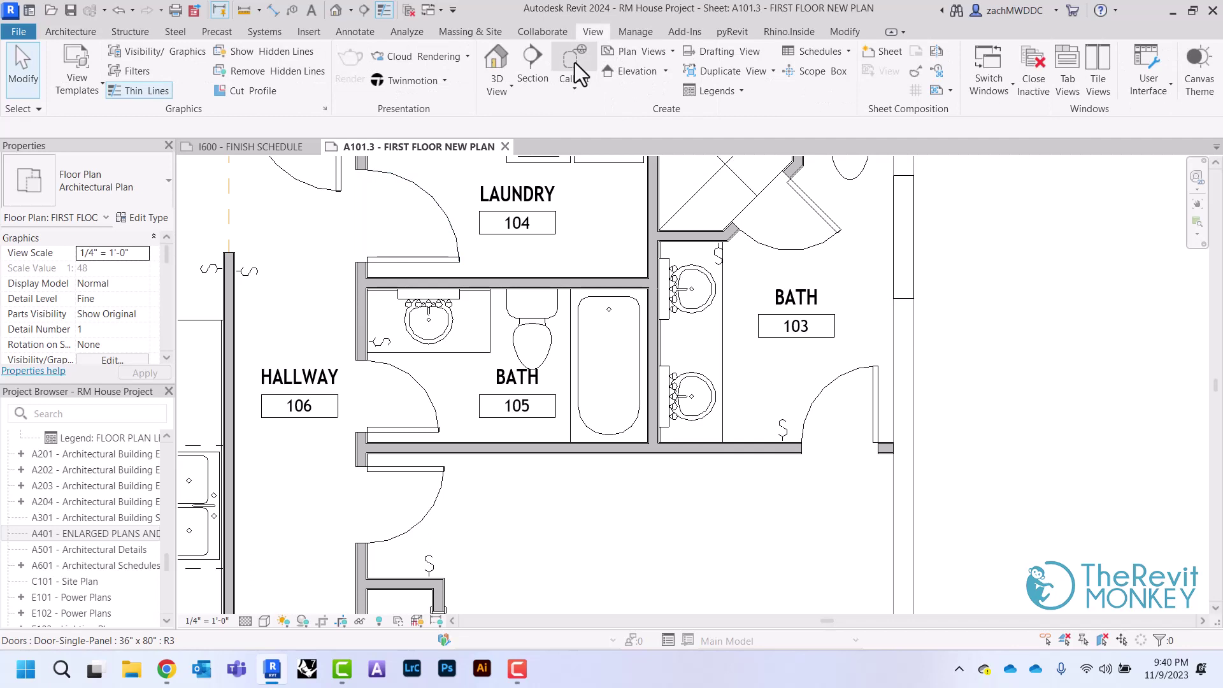
{"action": "left_click", "coordinate": [574, 63]}
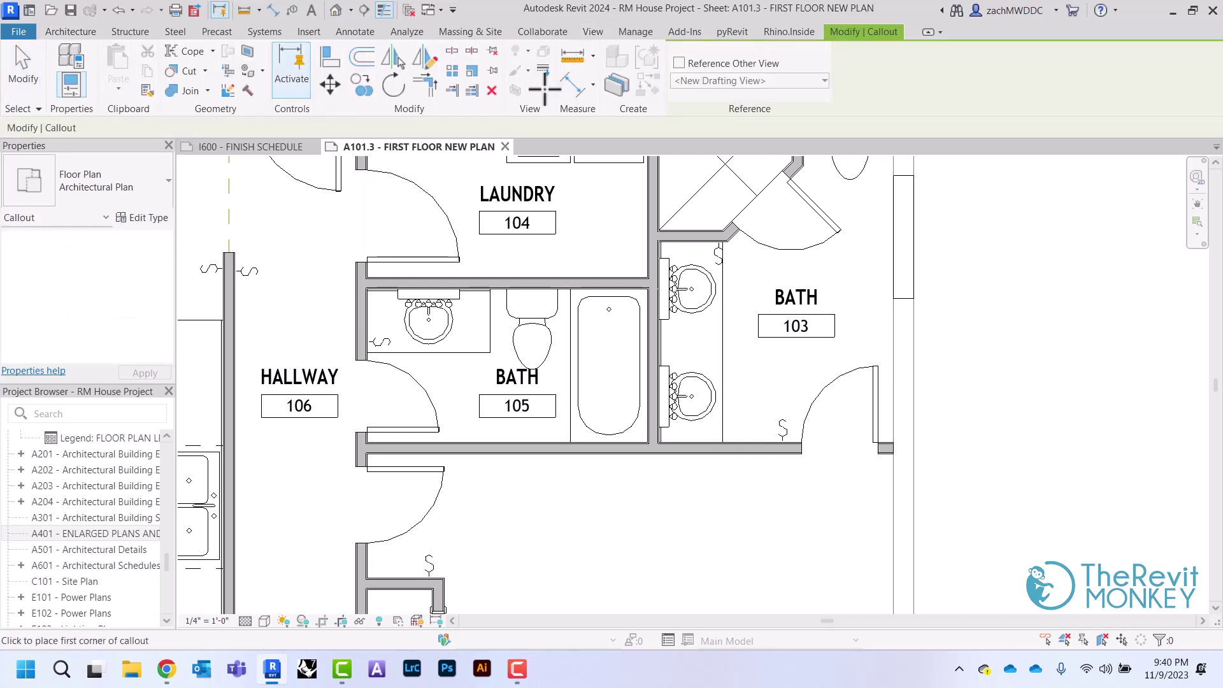
{"action": "left_click", "coordinate": [346, 268]}
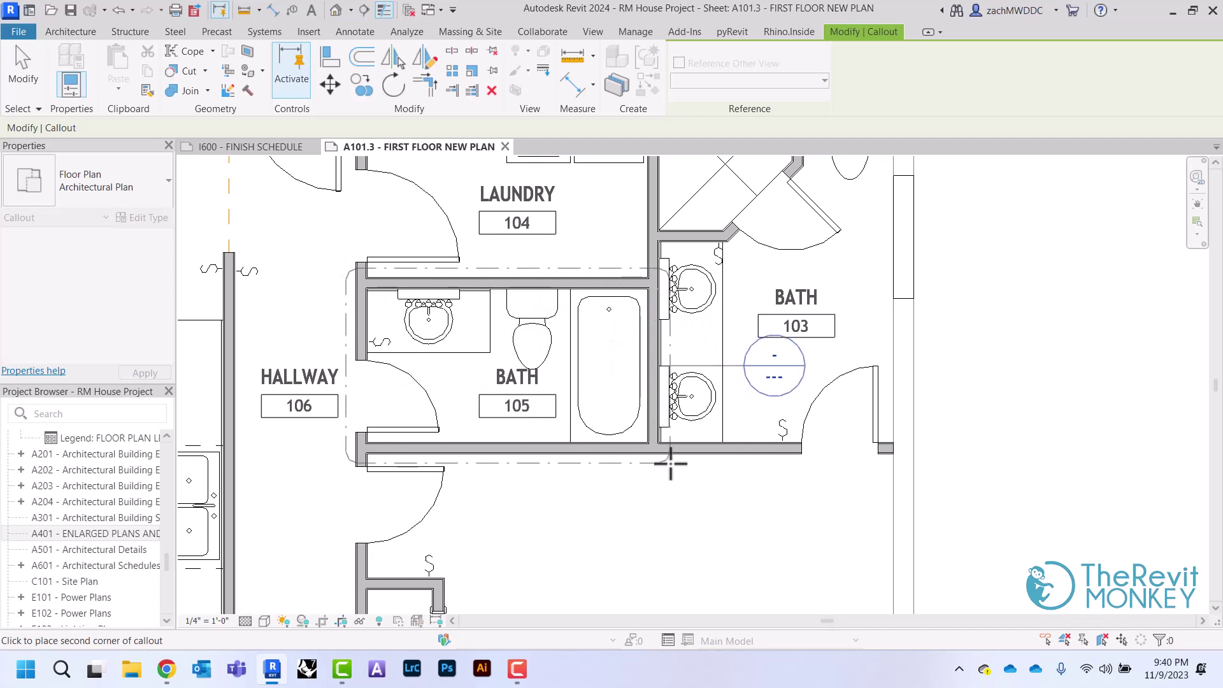
{"action": "left_click", "coordinate": [670, 463]}
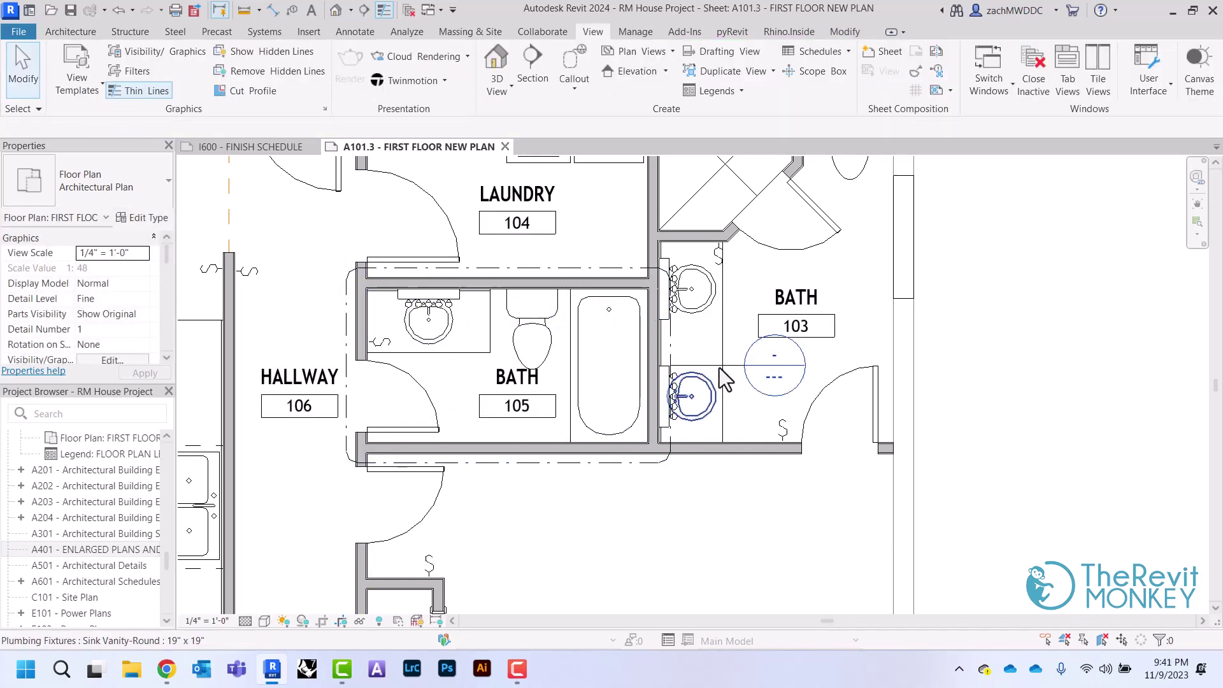
{"action": "left_click", "coordinate": [628, 268]}
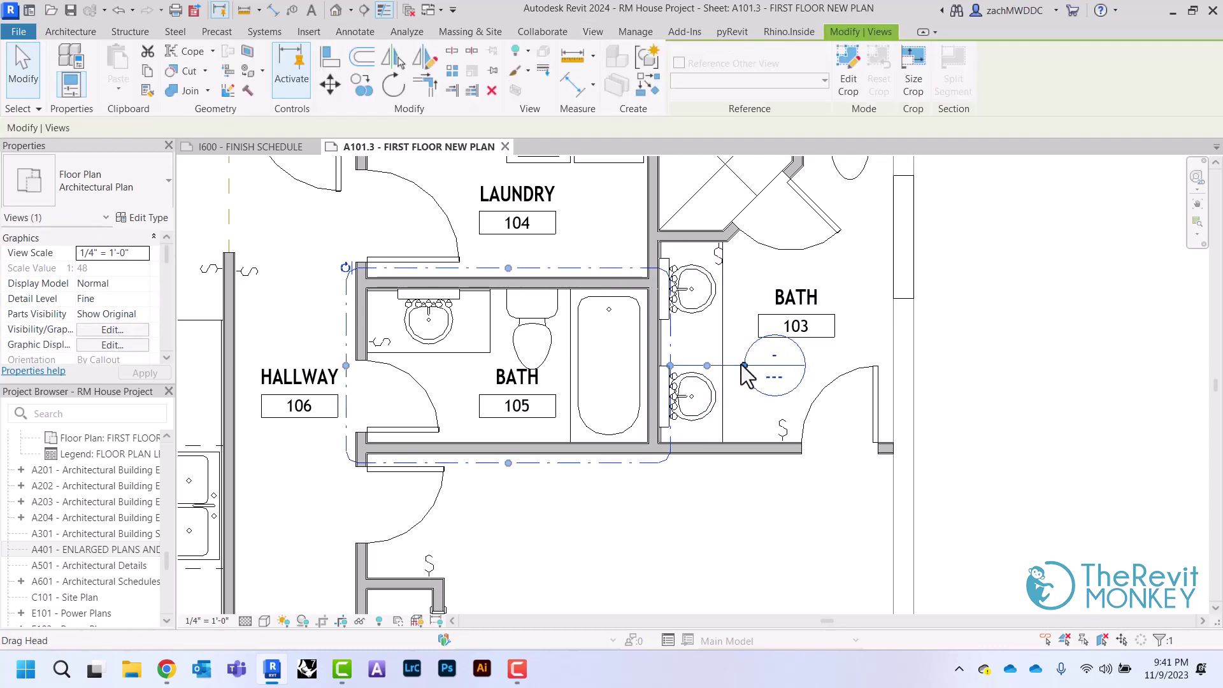
{"action": "left_click_drag", "start_coordinate": [748, 376], "coordinate": [689, 511]}
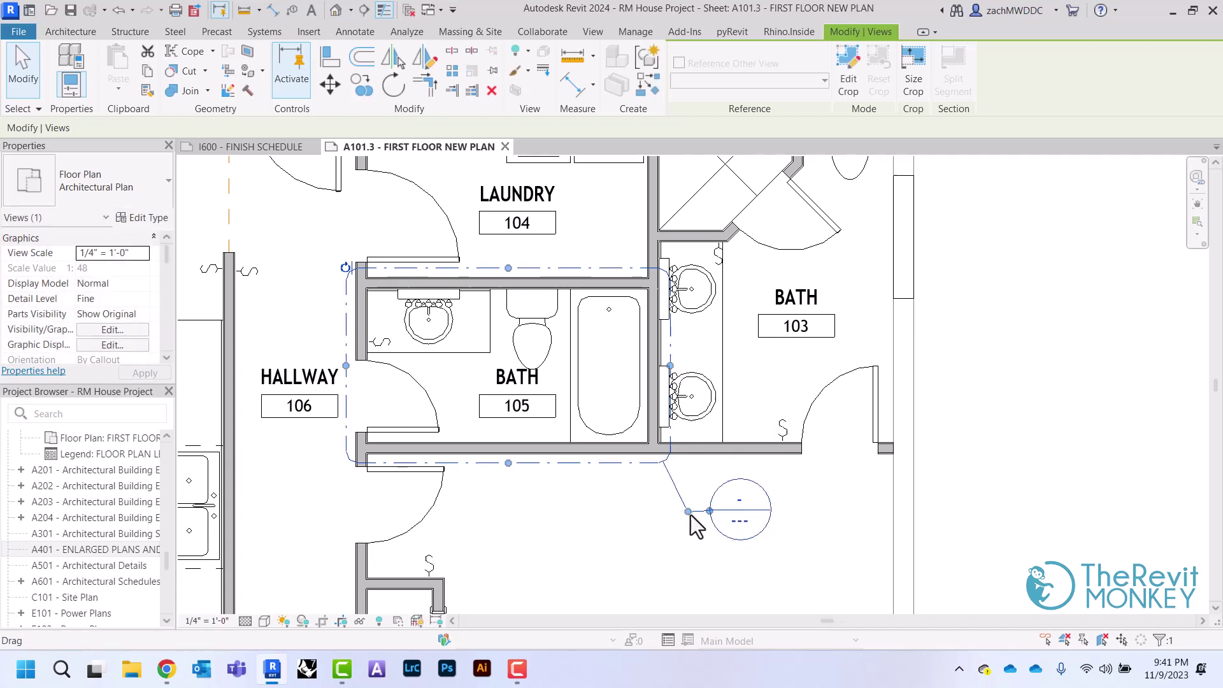
{"action": "left_click", "coordinate": [637, 514]}
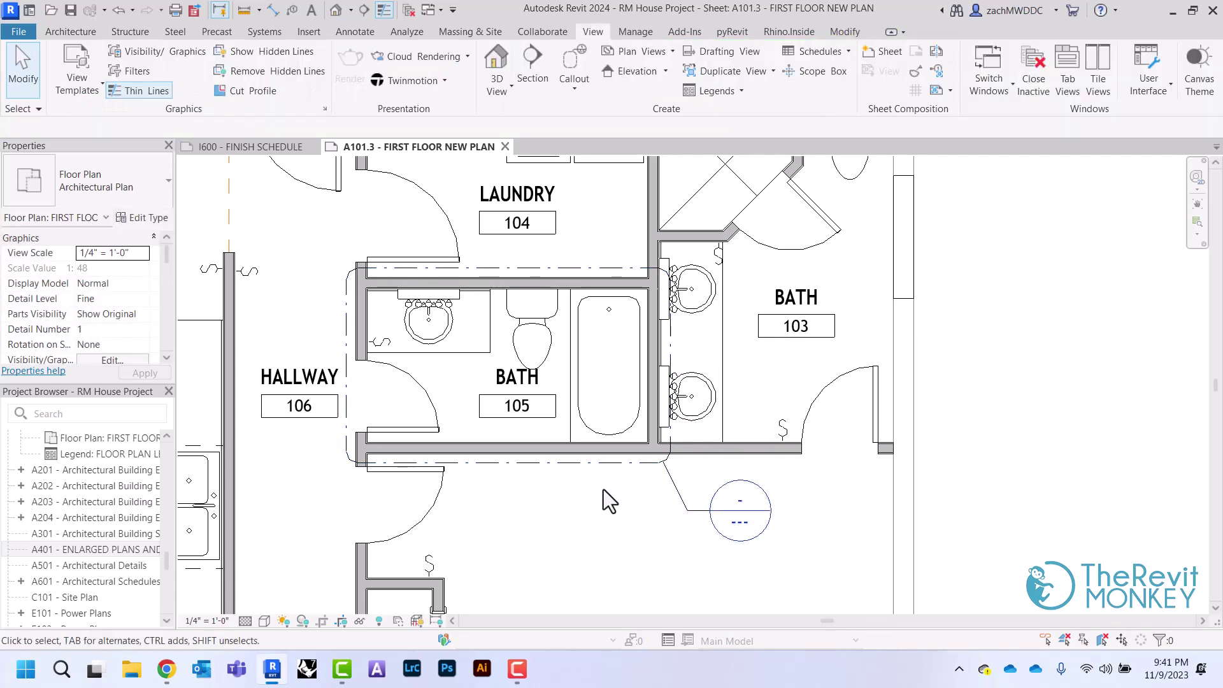
Step: Open the bathroom callout view and set its scale to 1/2" = 1'-0"
{"action": "double_click", "coordinate": [739, 506]}
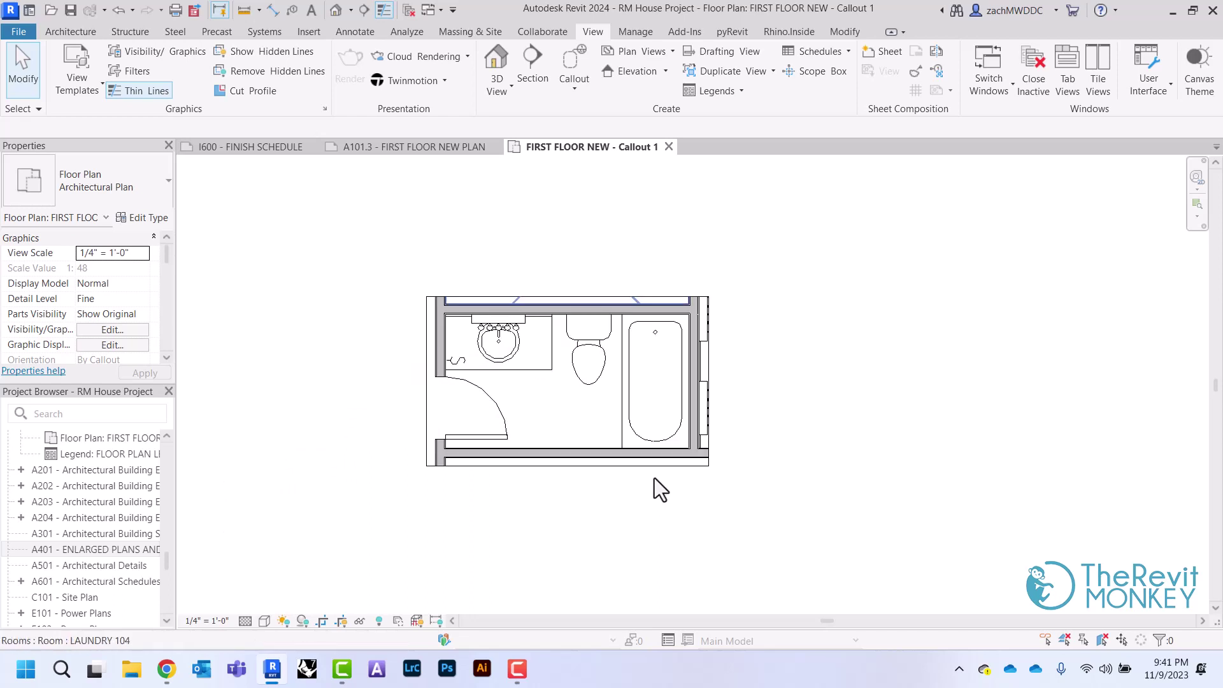
{"action": "left_click", "coordinate": [143, 255]}
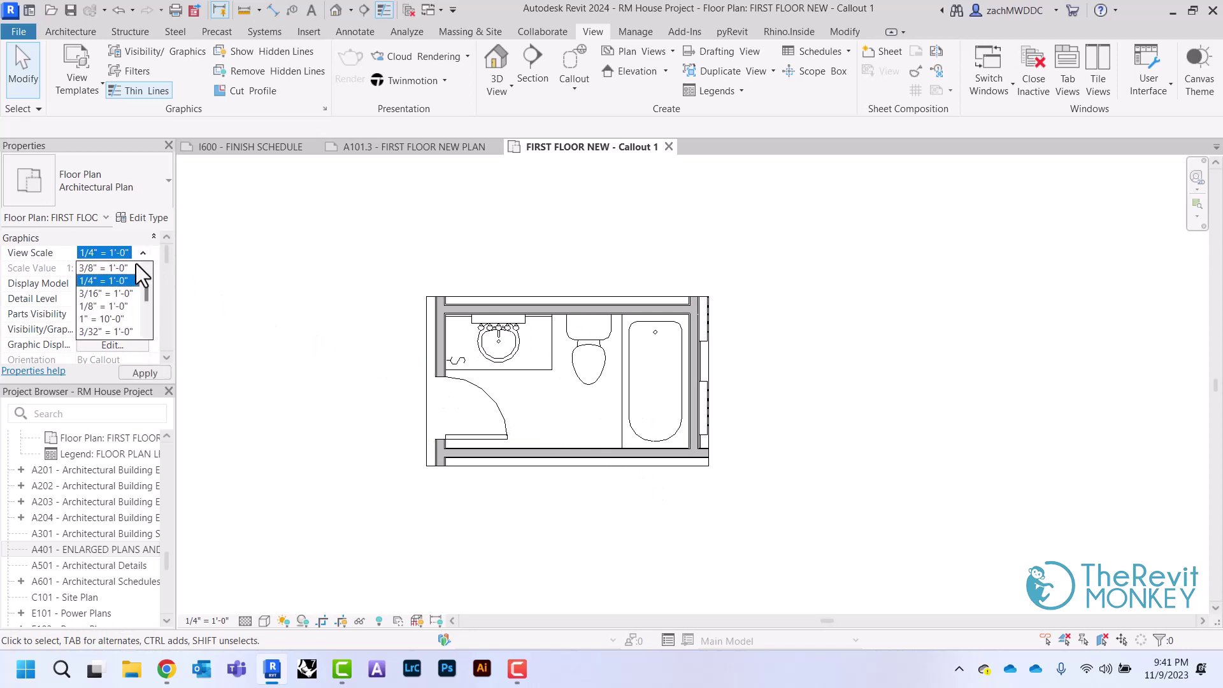
{"action": "scroll", "coordinate": [103, 293], "scroll_direction": "up", "scroll_amount": 1}
{"action": "left_click", "coordinate": [103, 292]}
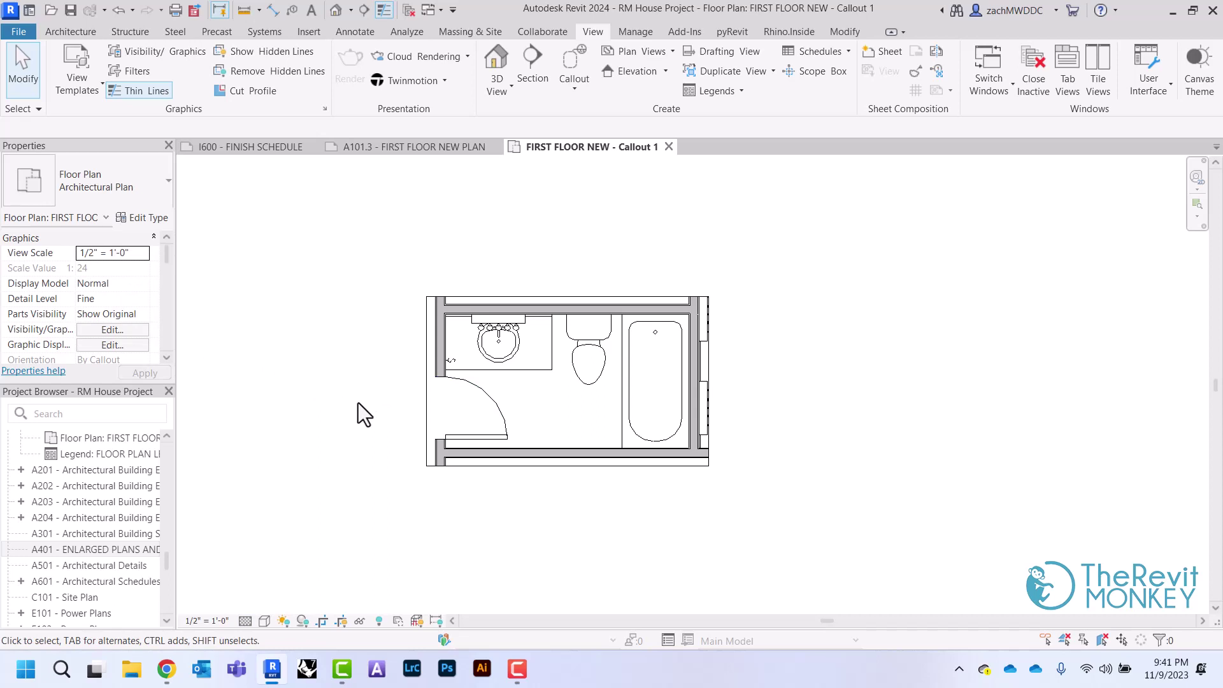
Step: Hide Electrical Fixtures in the callout view's Visibility/Graphics settings
{"action": "scroll", "coordinate": [93, 314], "scroll_direction": "down", "scroll_amount": 2}
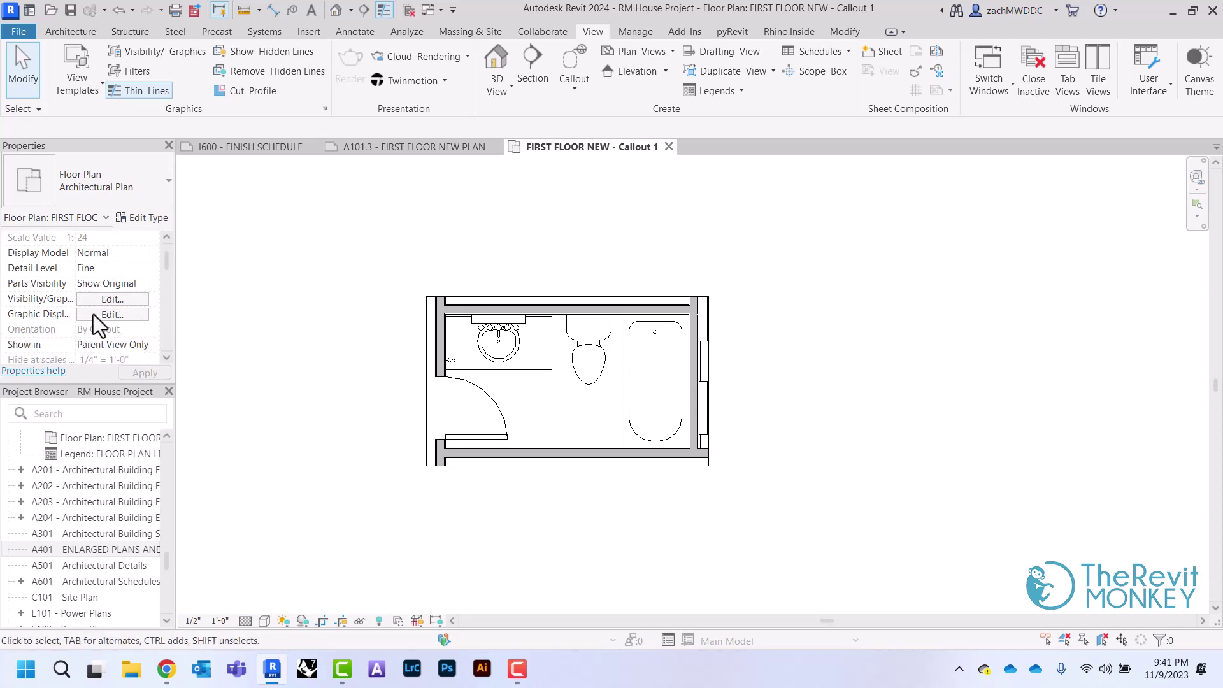
{"action": "scroll", "coordinate": [93, 315], "scroll_direction": "down", "scroll_amount": 3}
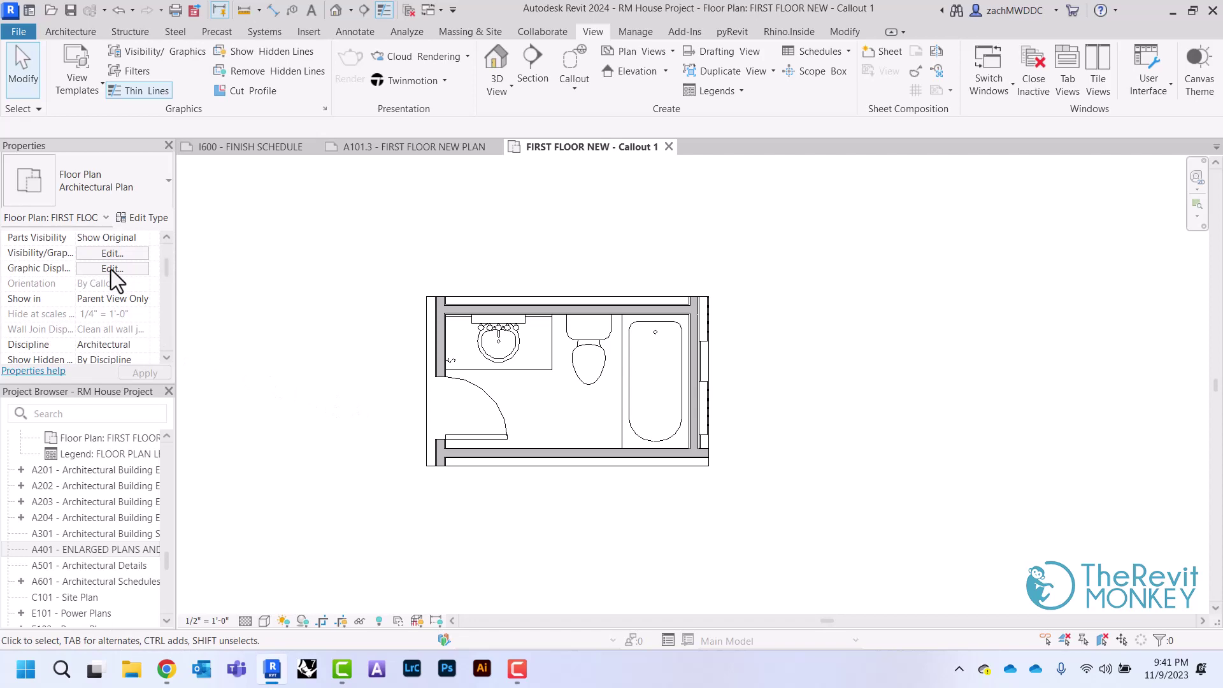
{"action": "left_click", "coordinate": [117, 253]}
{"action": "scroll", "coordinate": [422, 316], "scroll_direction": "down", "scroll_amount": 1}
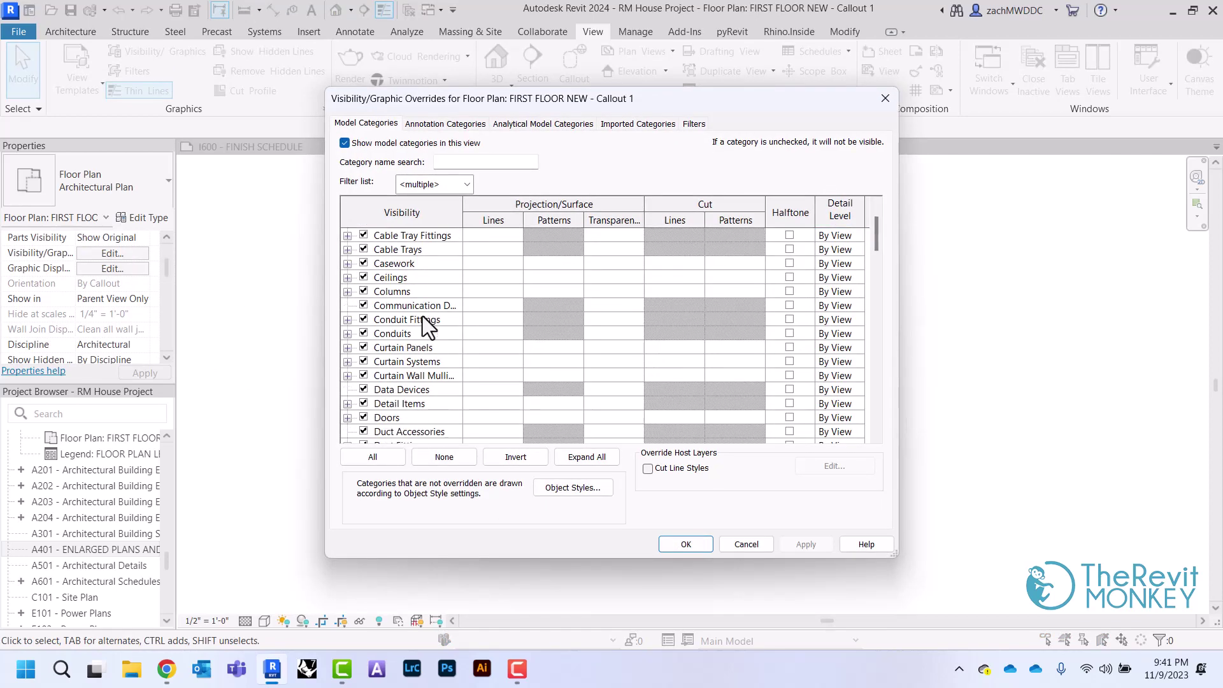
{"action": "scroll", "coordinate": [422, 316], "scroll_direction": "down", "scroll_amount": 4}
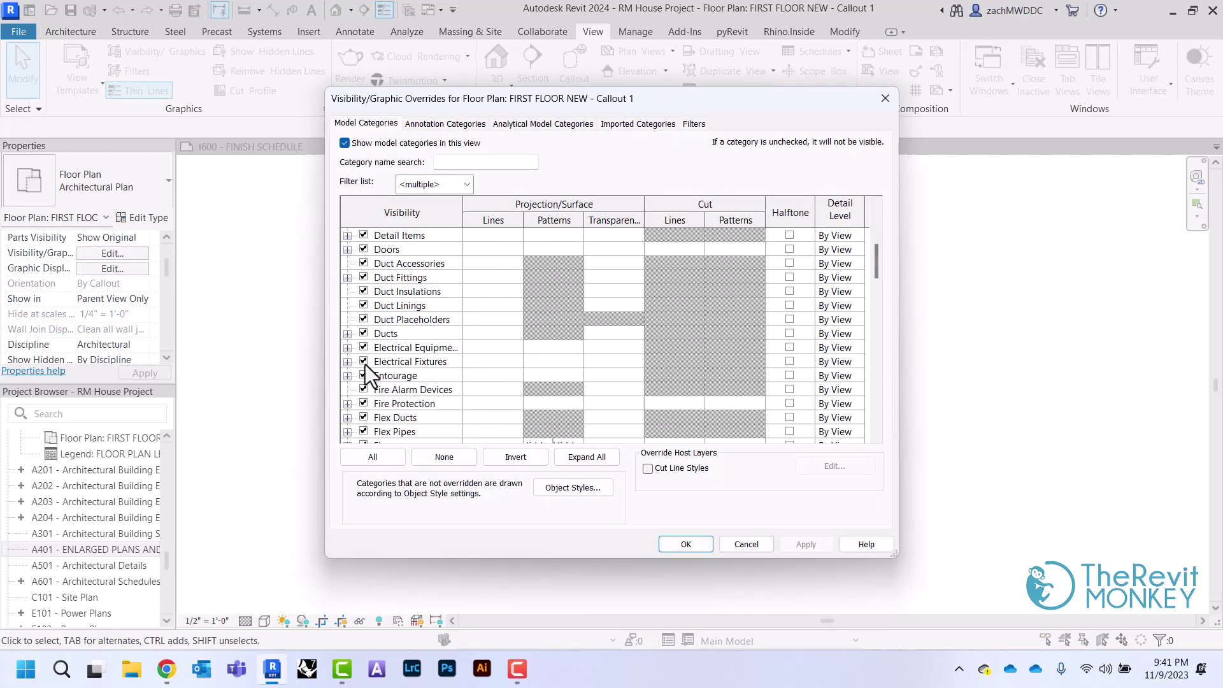
{"action": "left_click", "coordinate": [364, 362]}
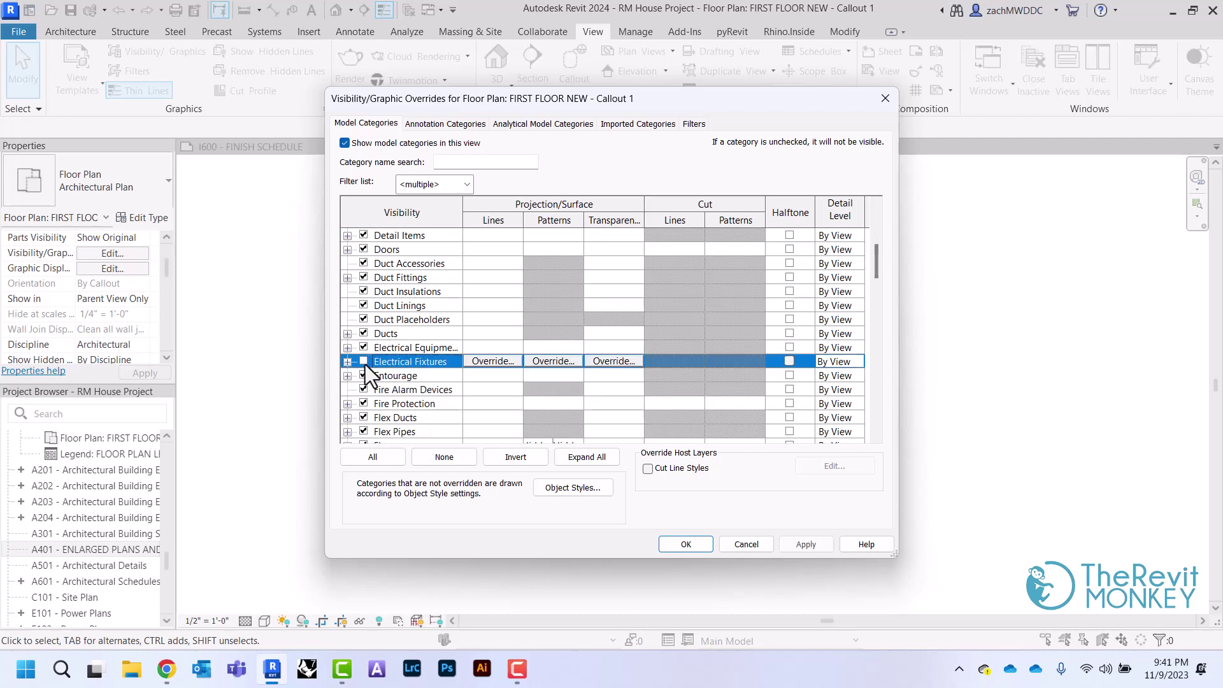
{"action": "left_click", "coordinate": [688, 543]}
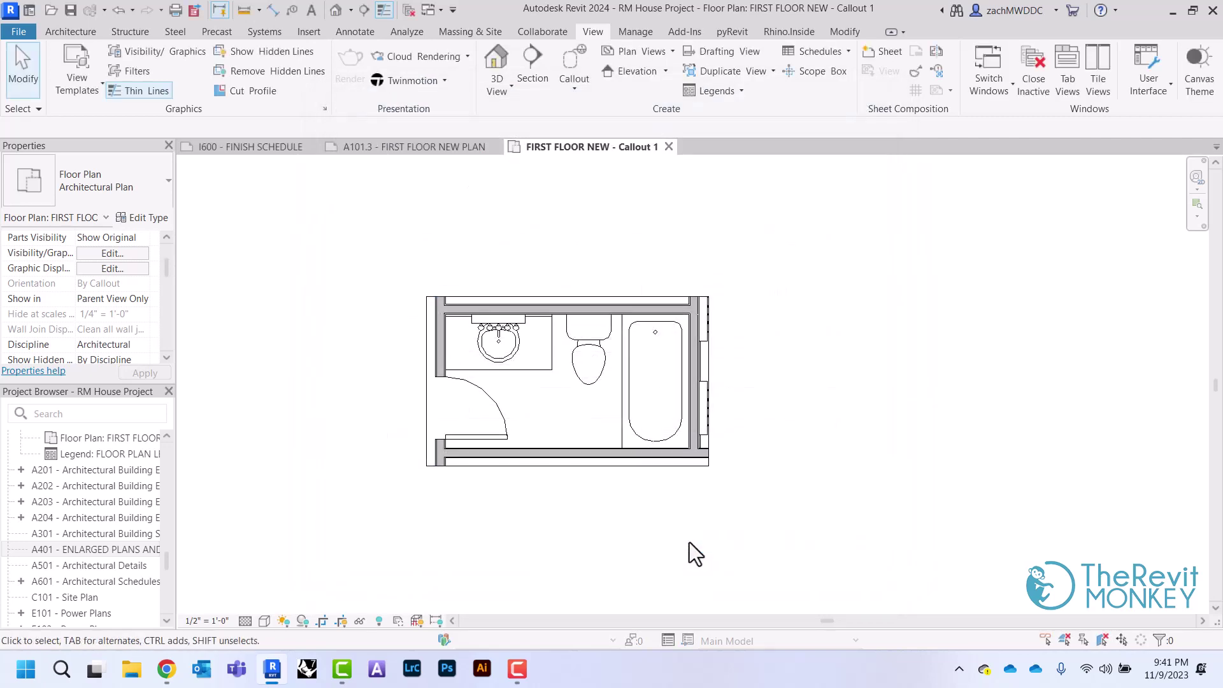
Step: Replace the callout's View Name in Properties with ENLARGED BATHROOM 1 PLAN
{"action": "scroll", "coordinate": [118, 308], "scroll_direction": "down", "scroll_amount": 6}
{"action": "scroll", "coordinate": [118, 308], "scroll_direction": "down", "scroll_amount": 2}
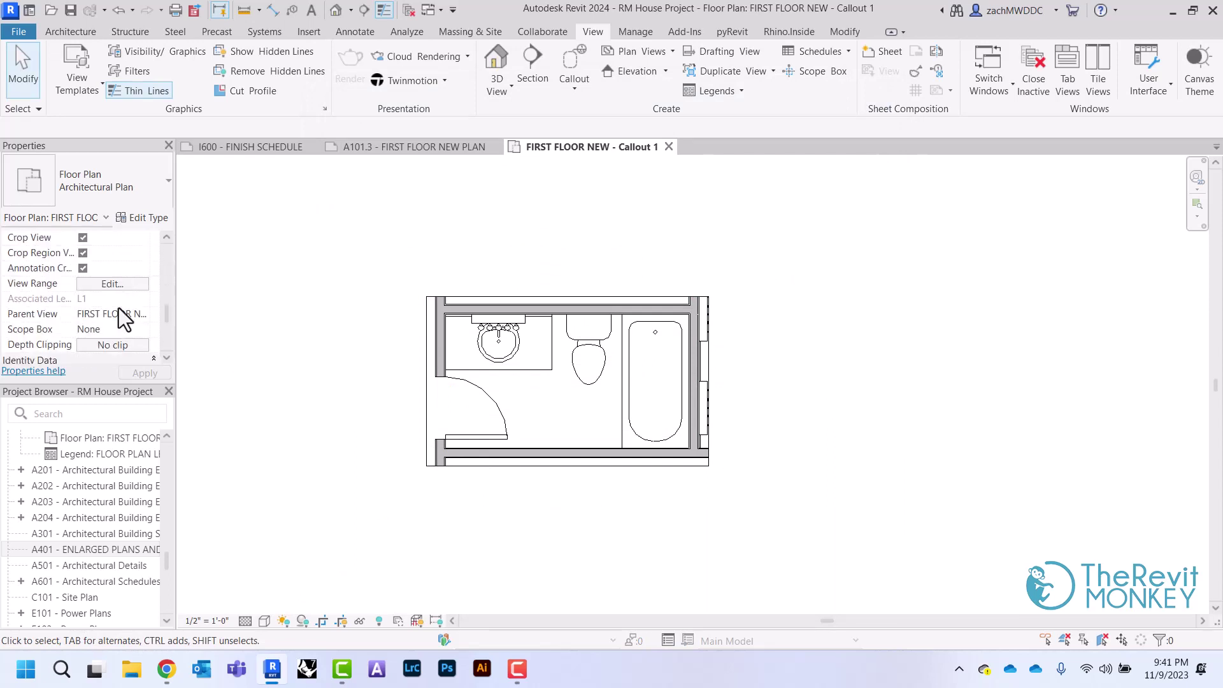
{"action": "left_click", "coordinate": [102, 313]}
{"action": "scroll", "coordinate": [157, 323], "scroll_direction": "down", "scroll_amount": 6}
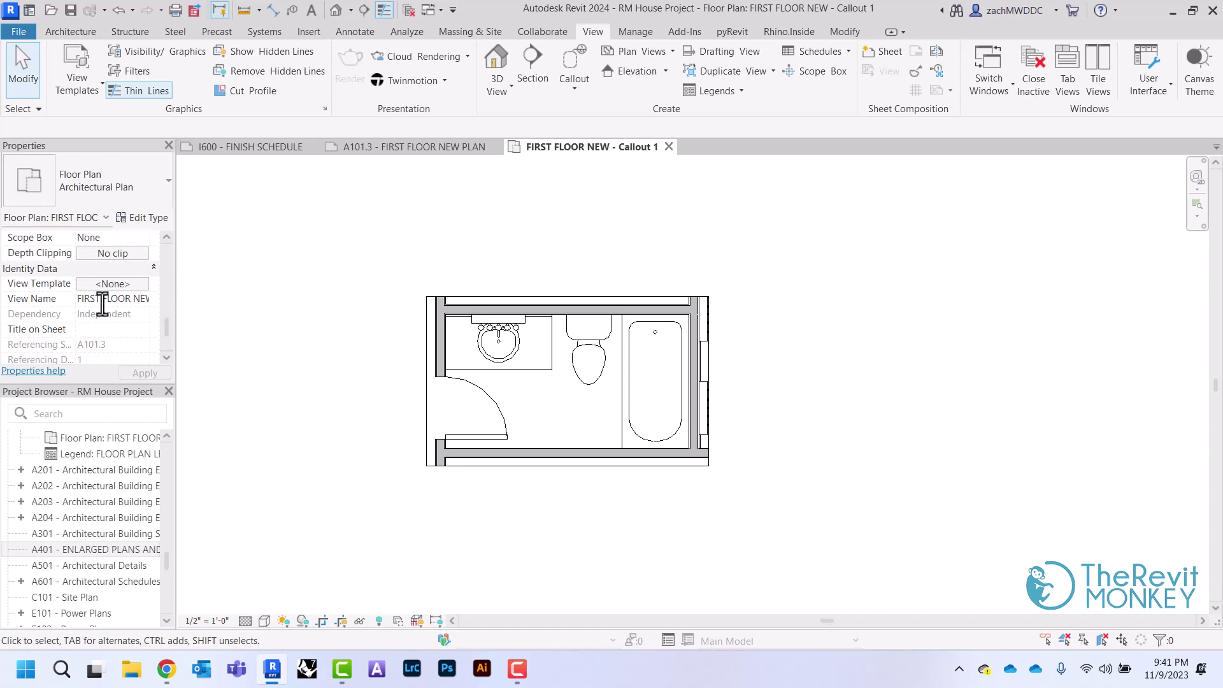
{"action": "left_click", "coordinate": [145, 299]}
{"action": "key", "text": "a"}
{"action": "key", "text": "r"}
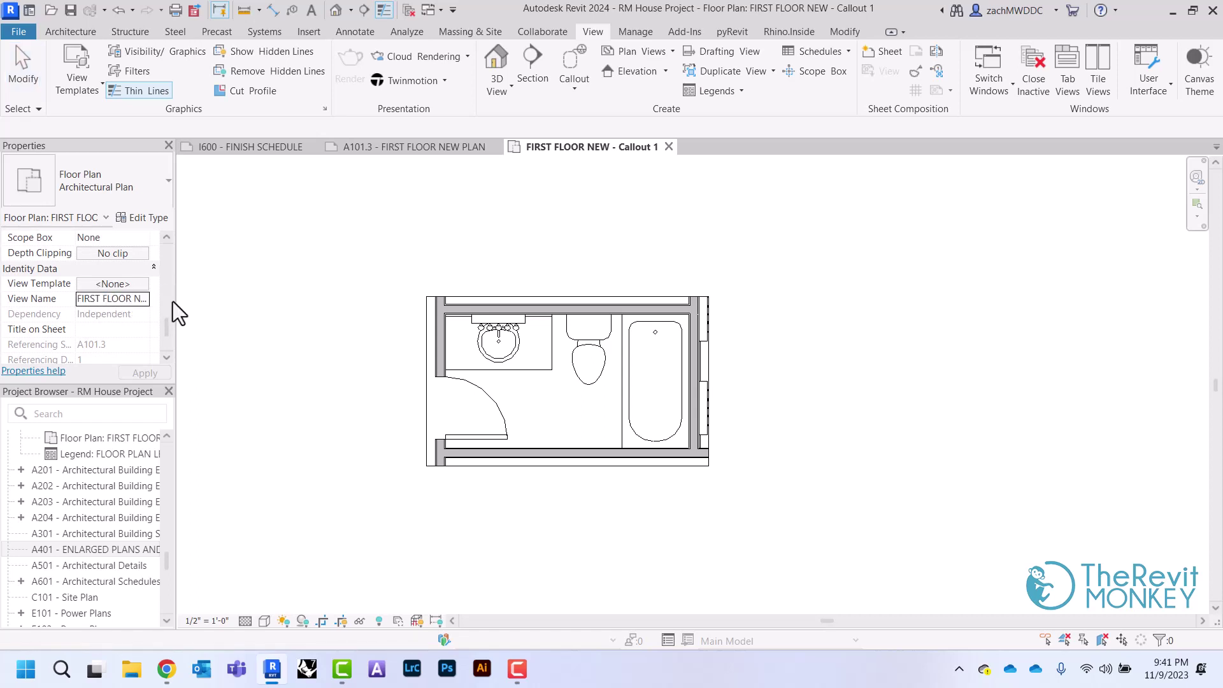
{"action": "left_click", "coordinate": [134, 299]}
{"action": "key", "text": "BackSpace"}
{"action": "key", "text": "BackSpace"}
{"action": "key", "text": "BackSpace"}
{"action": "key", "text": "BackSpace"}
{"action": "key", "text": "BackSpace"}
{"action": "key", "text": "BackSpace"}
{"action": "key", "text": "BackSpace"}
{"action": "key", "text": "BackSpace"}
{"action": "key", "text": "BackSpace"}
{"action": "key", "text": "BackSpace"}
{"action": "key", "text": "BackSpace"}
{"action": "key", "text": "BackSpace"}
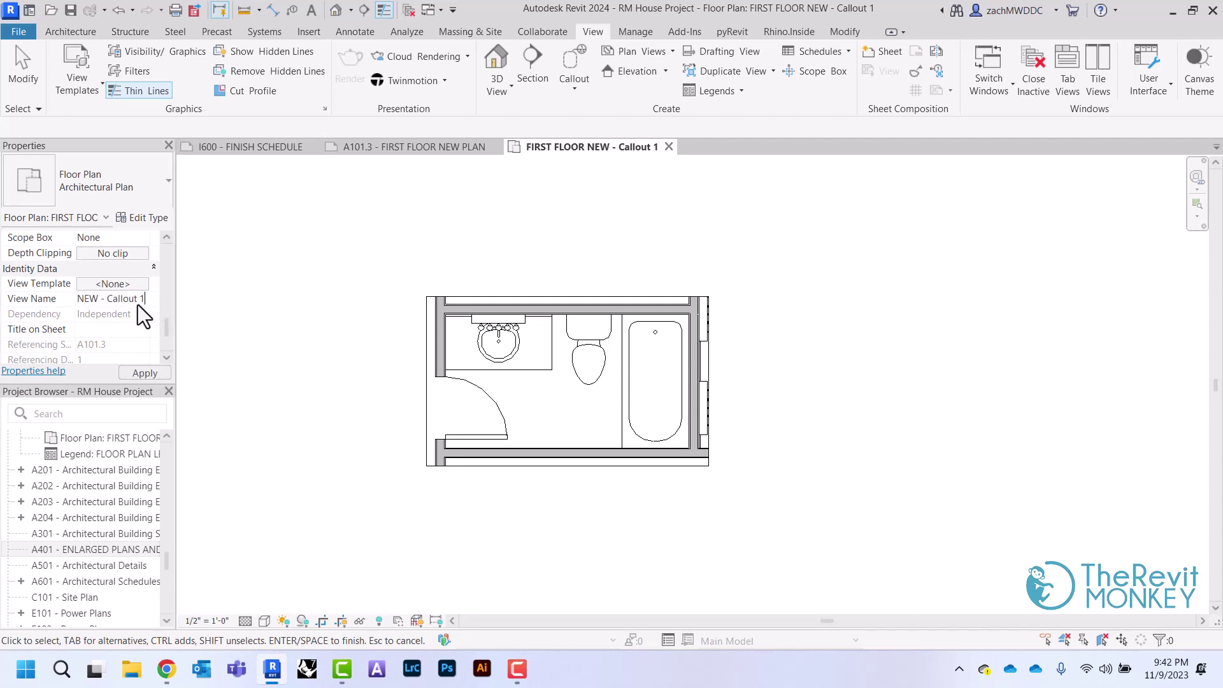
{"action": "key", "text": "Delete"}
{"action": "key", "text": "Delete"}
{"action": "key", "text": "Delete"}
{"action": "key", "text": "Delete"}
{"action": "key", "text": "Delete"}
{"action": "key", "text": "Delete"}
{"action": "key", "text": "Delete"}
{"action": "key", "text": "Delete"}
{"action": "key", "text": "Delete"}
{"action": "key", "text": "Delete"}
{"action": "key", "text": "Delete"}
{"action": "key", "text": "Delete"}
{"action": "key", "text": "Delete"}
{"action": "key", "text": "Delete"}
{"action": "key", "text": "Delete"}
{"action": "type", "text": "ENLAR"}
{"action": "type", "text": "GED BATHROOM 1"}
{"action": "type", "text": " PLAN"}
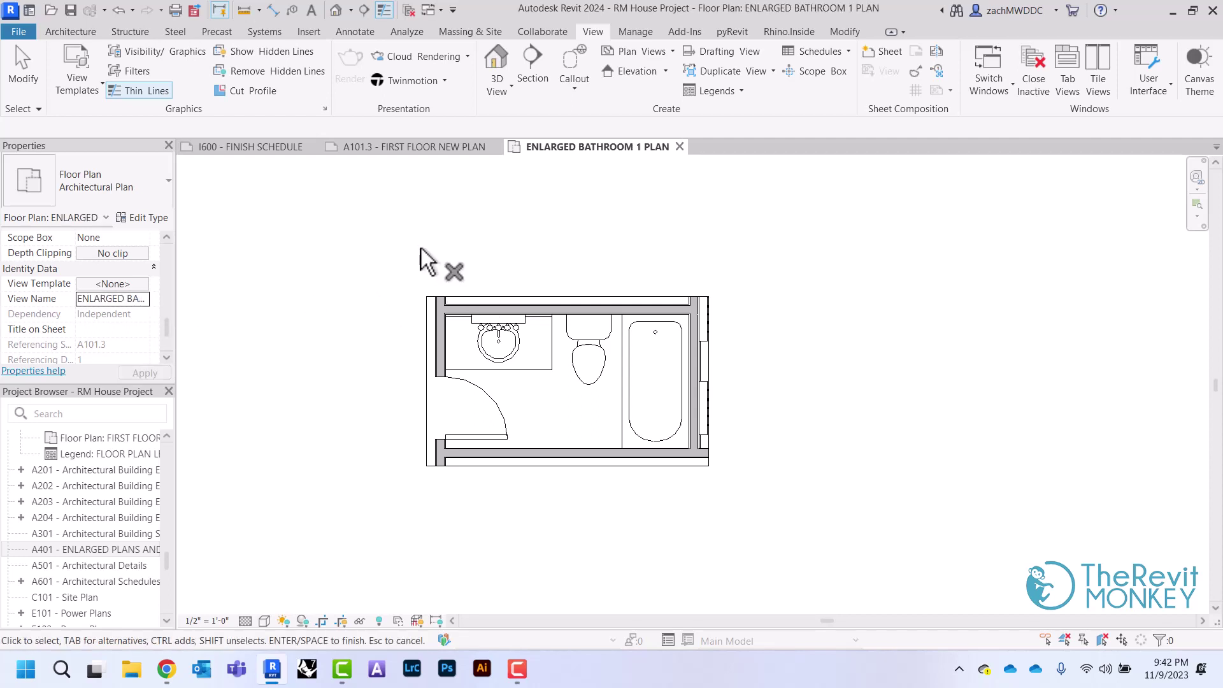
Step: Cancel the lingering command twice from the canvas right-click menu
{"action": "right_click", "coordinate": [384, 217]}
{"action": "left_click", "coordinate": [417, 239]}
{"action": "right_click", "coordinate": [372, 219]}
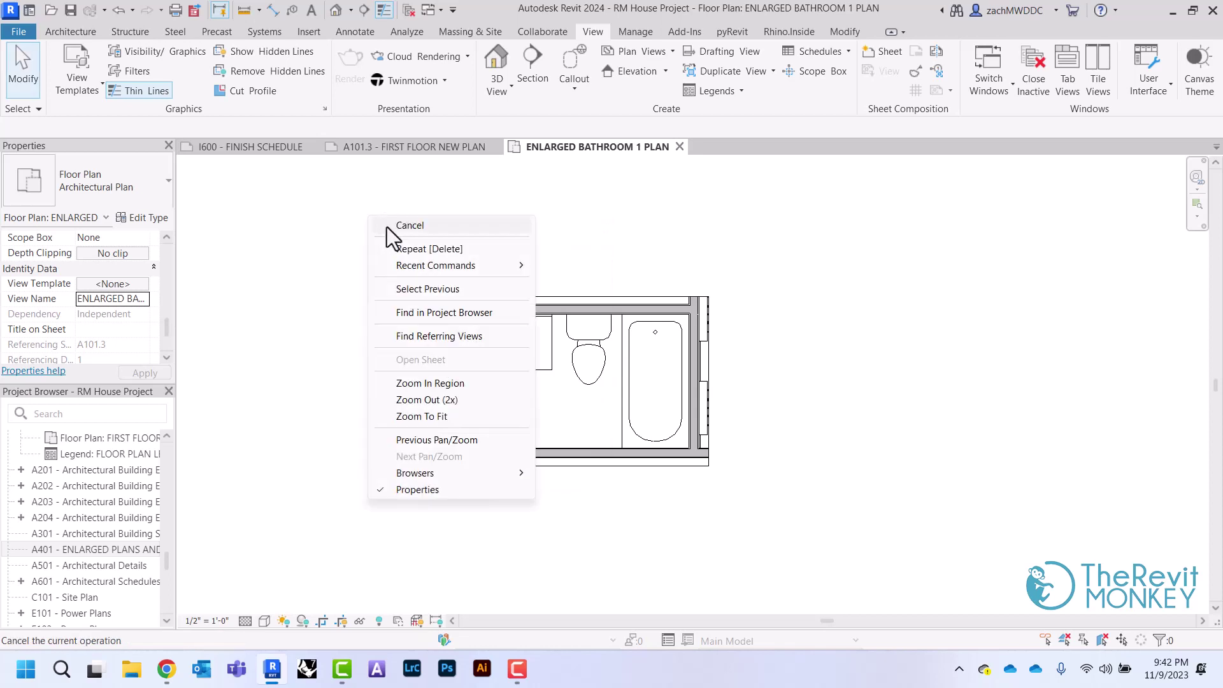
{"action": "left_click", "coordinate": [387, 227]}
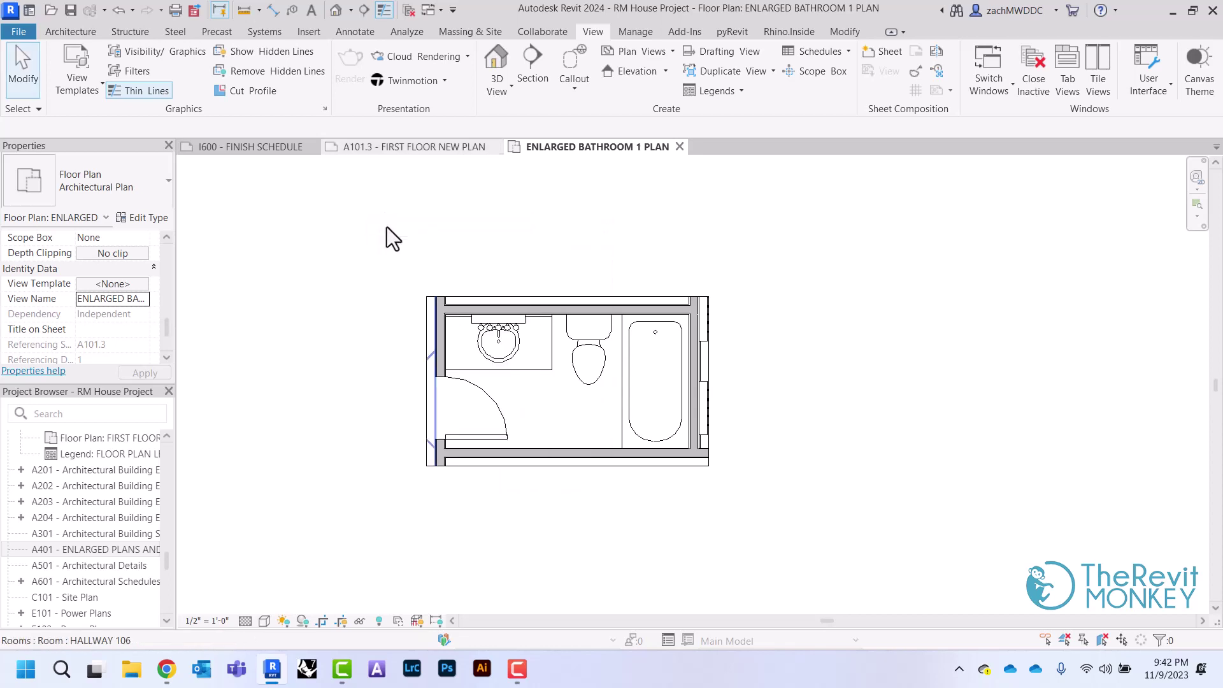
Step: Open sheet A401 and switch its title block to RM ARCH D 24 x 36
{"action": "left_click", "coordinate": [97, 554]}
{"action": "double_click", "coordinate": [97, 556]}
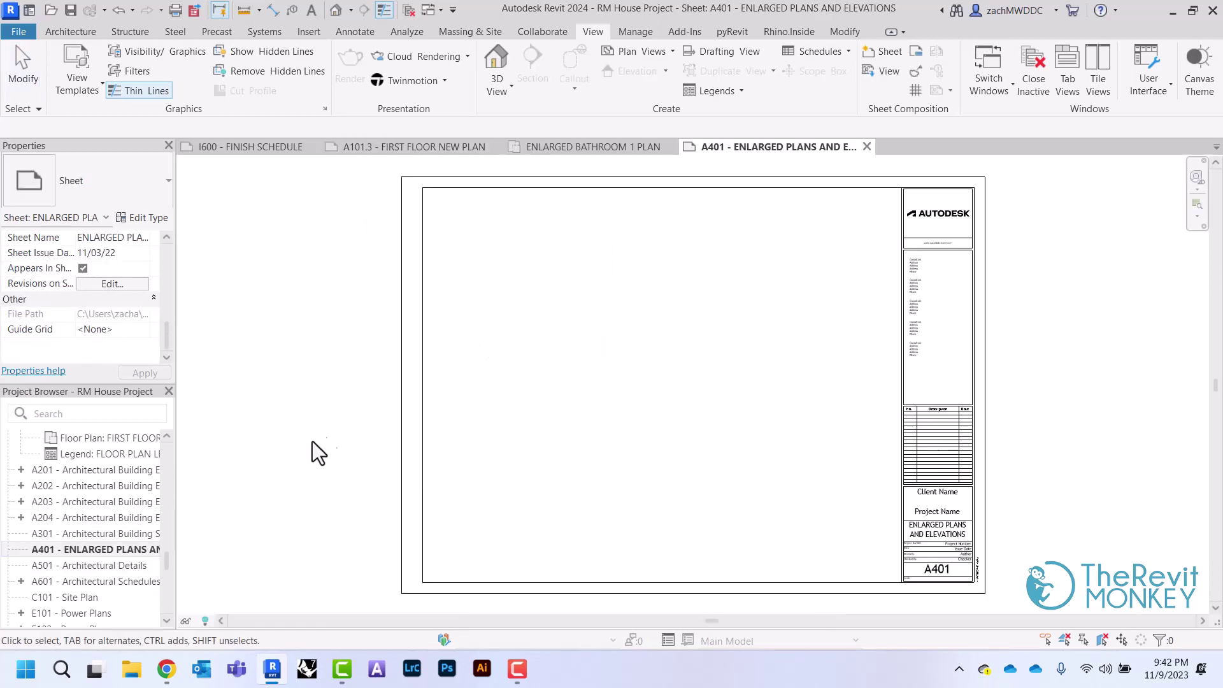
{"action": "left_click", "coordinate": [423, 255]}
{"action": "left_click", "coordinate": [115, 191]}
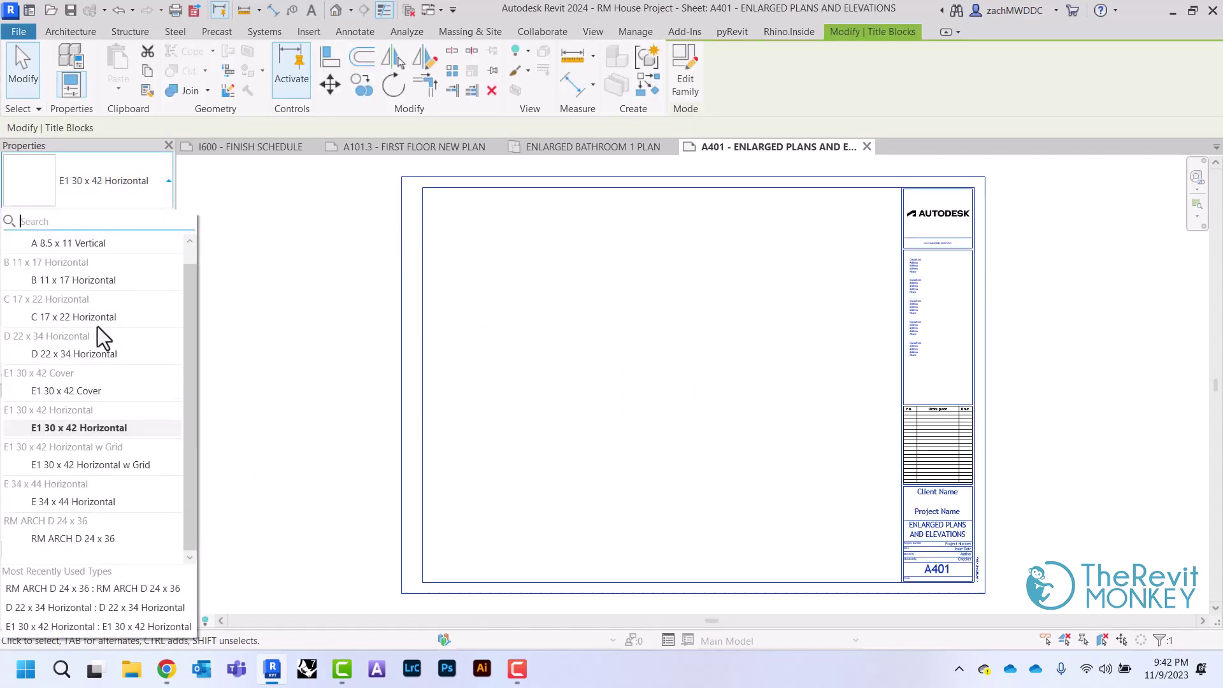
{"action": "left_click", "coordinate": [68, 534]}
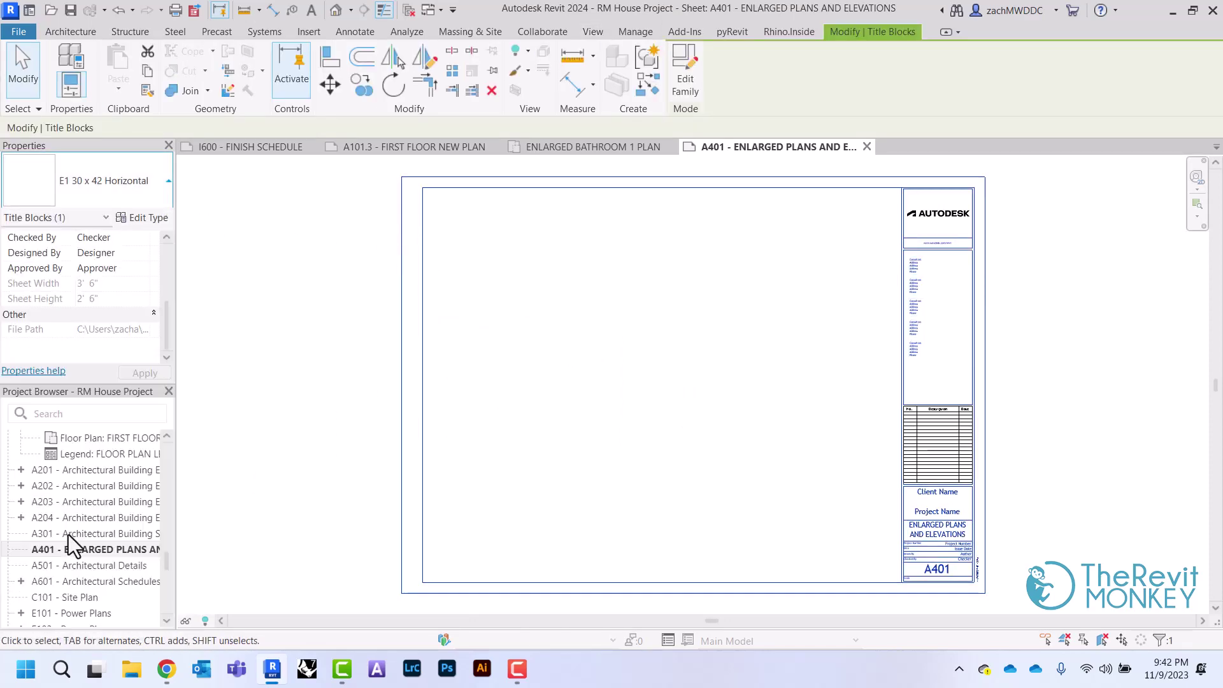
{"action": "left_click", "coordinate": [598, 365]}
{"action": "scroll", "coordinate": [90, 503], "scroll_direction": "up", "scroll_amount": 5}
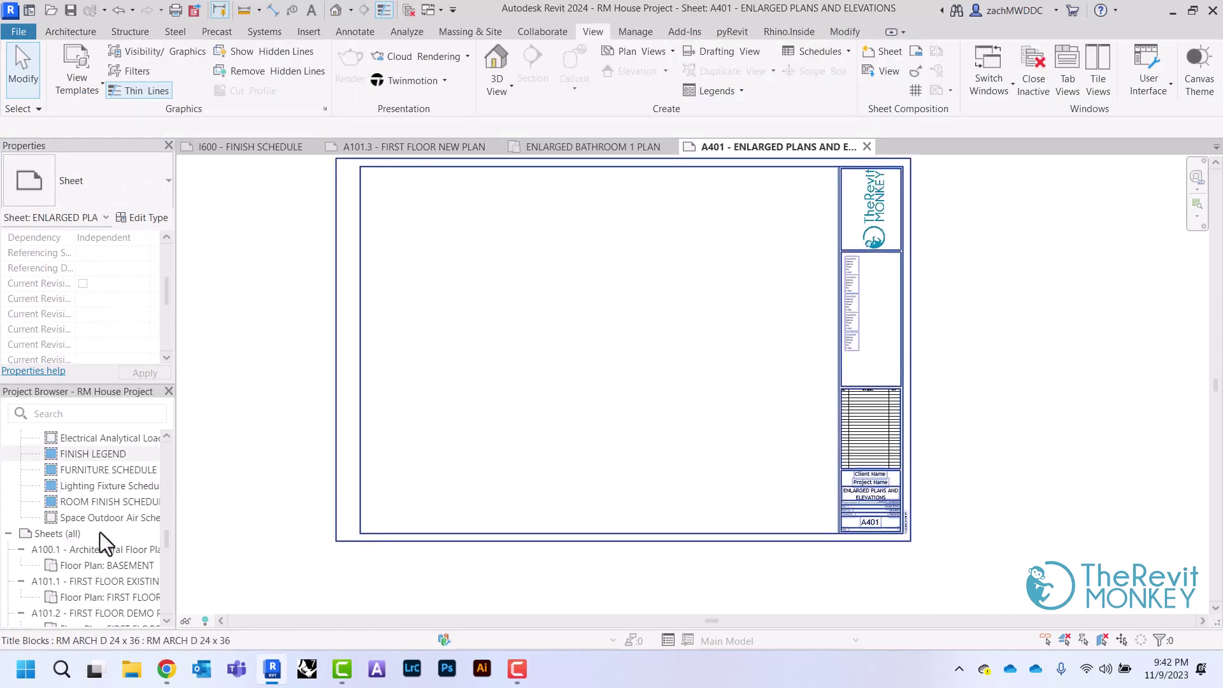
{"action": "scroll", "coordinate": [101, 536], "scroll_direction": "down", "scroll_amount": 5}
{"action": "scroll", "coordinate": [101, 536], "scroll_direction": "up", "scroll_amount": 15}
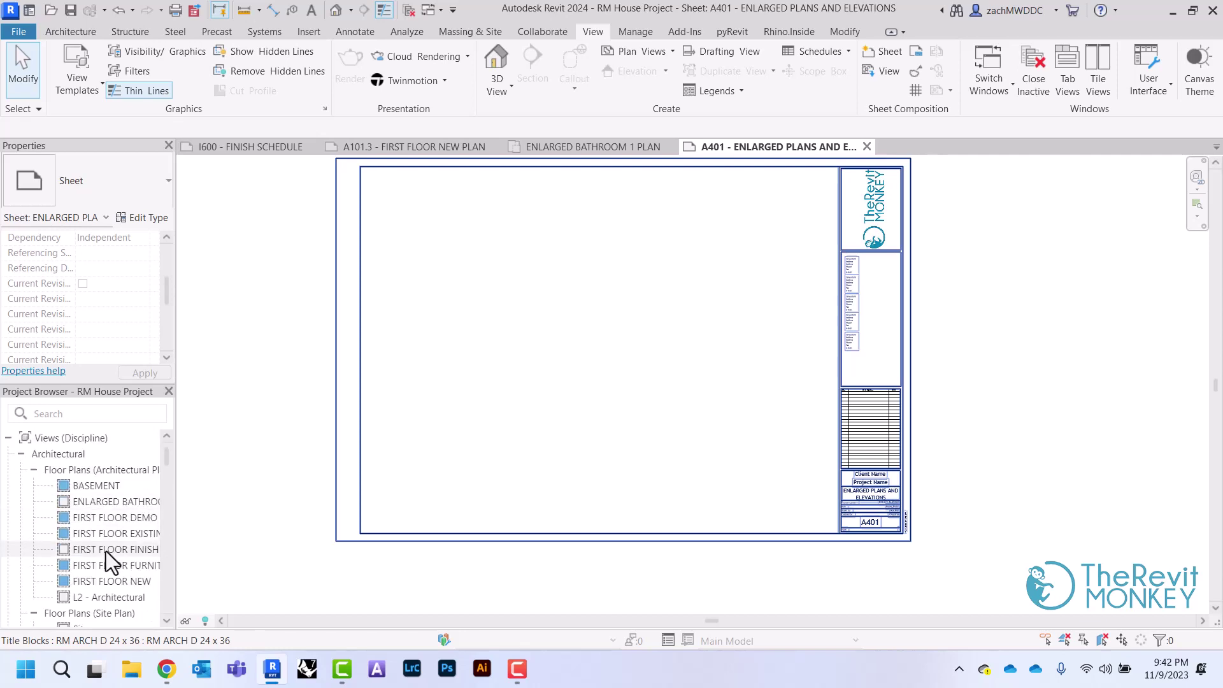
Step: Drop ENLARGED BATHROOM 1 PLAN at the lower right of sheet A401 and activate that viewport
{"action": "left_click", "coordinate": [95, 502]}
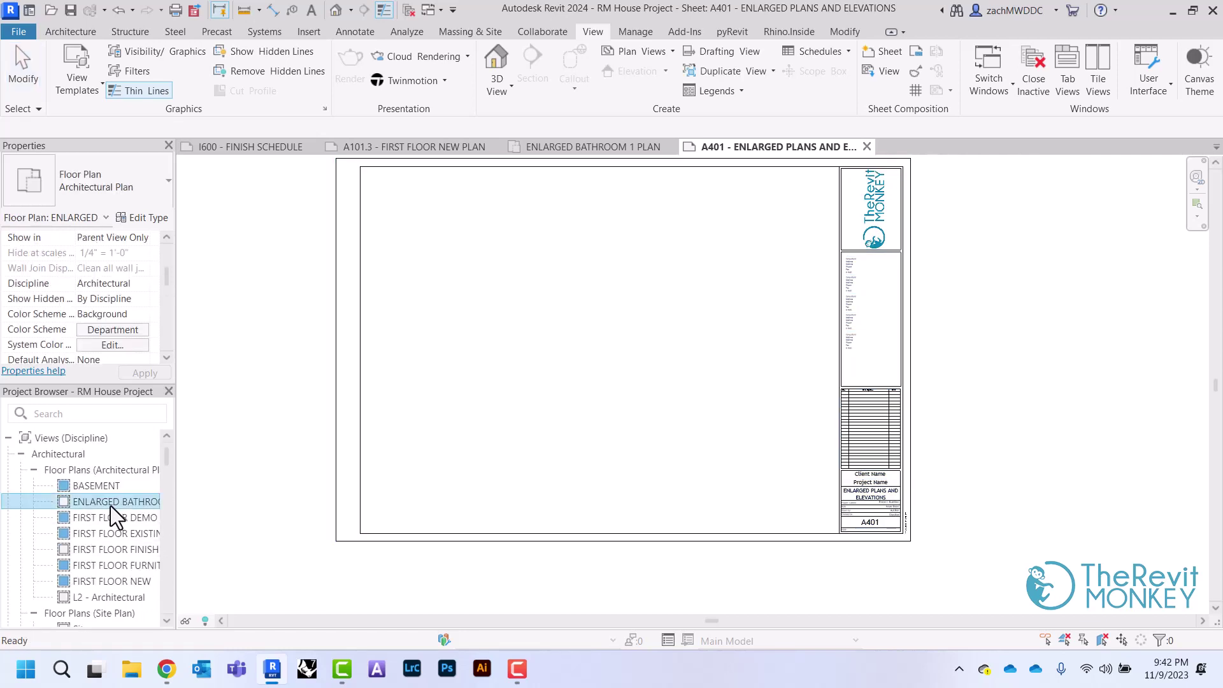
{"action": "left_click_drag", "start_coordinate": [697, 324], "coordinate": [697, 323]}
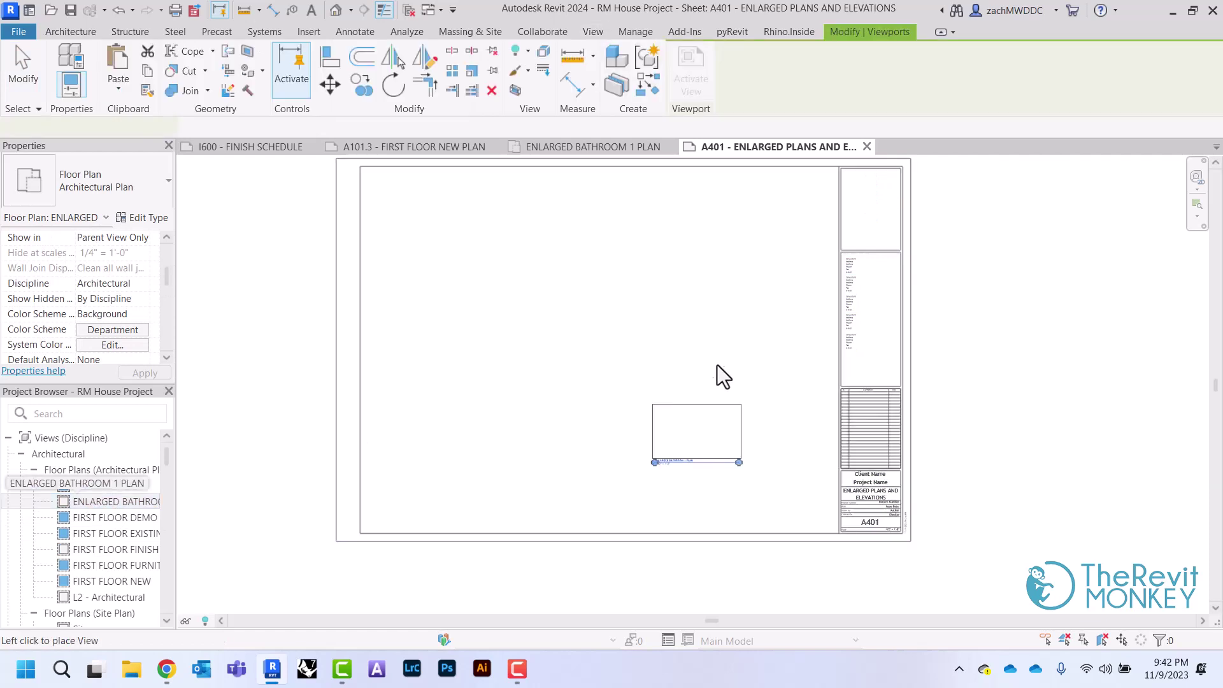
{"action": "left_click", "coordinate": [777, 487]}
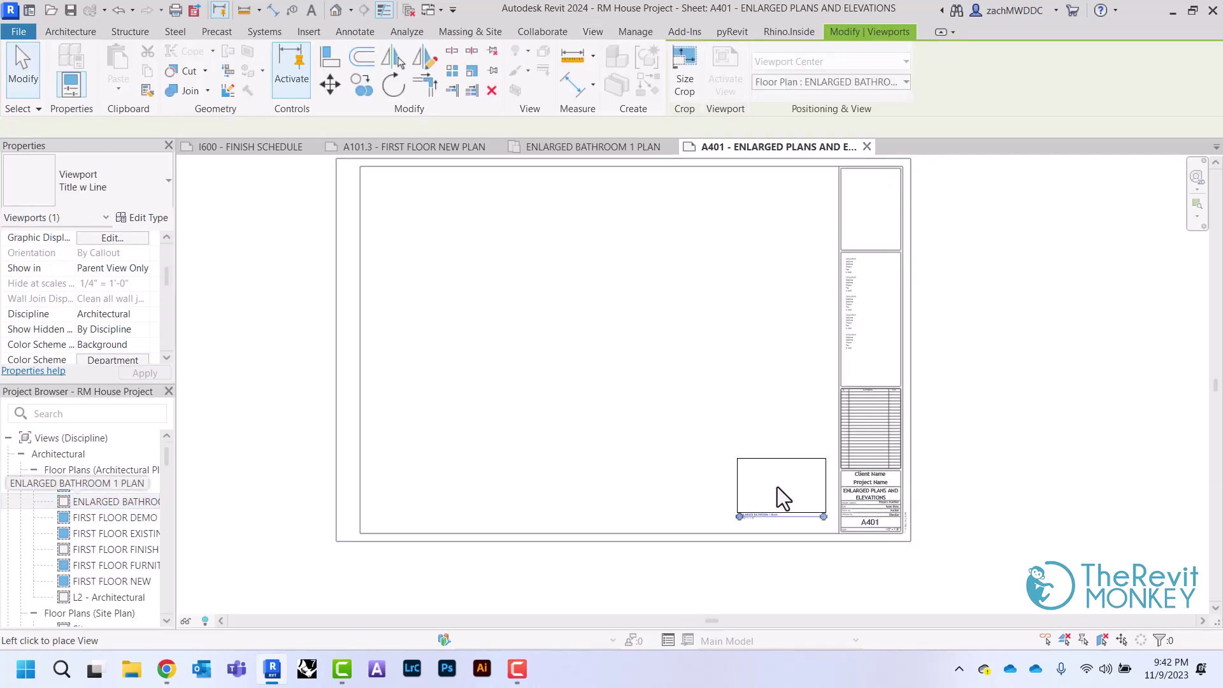
{"action": "scroll", "coordinate": [709, 465], "scroll_direction": "up", "scroll_amount": 2}
{"action": "scroll", "coordinate": [545, 337], "scroll_direction": "up", "scroll_amount": 3}
{"action": "scroll", "coordinate": [554, 356], "scroll_direction": "up", "scroll_amount": 3}
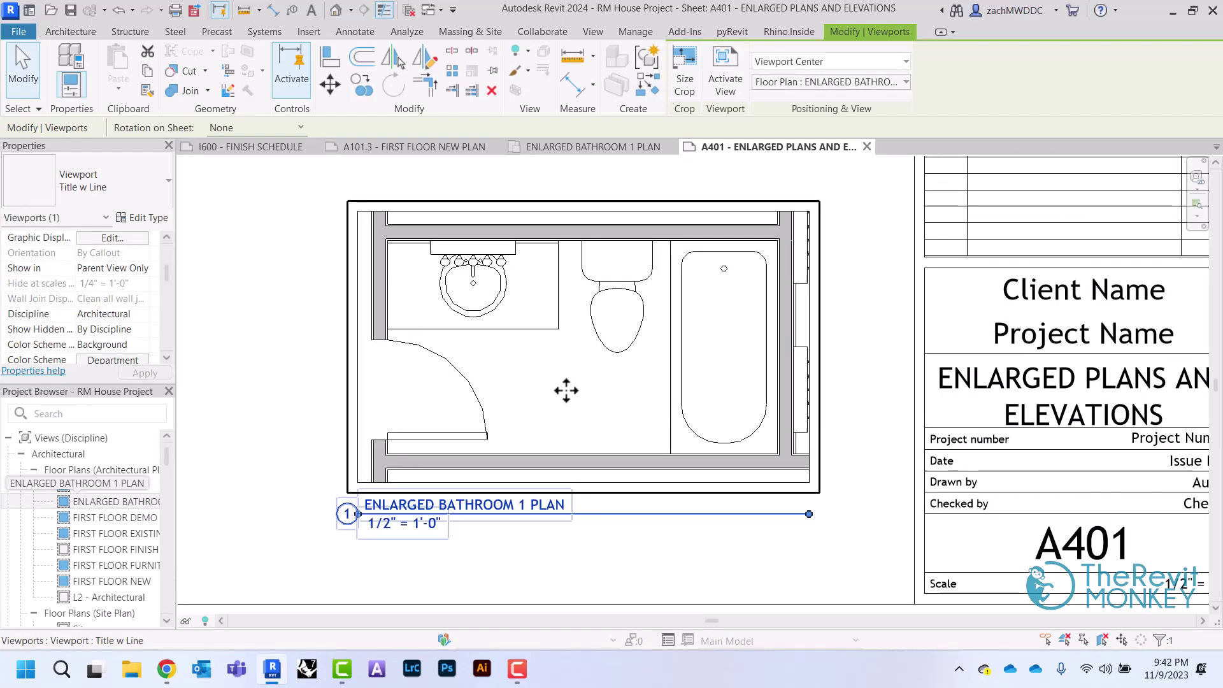
{"action": "double_click", "coordinate": [566, 390]}
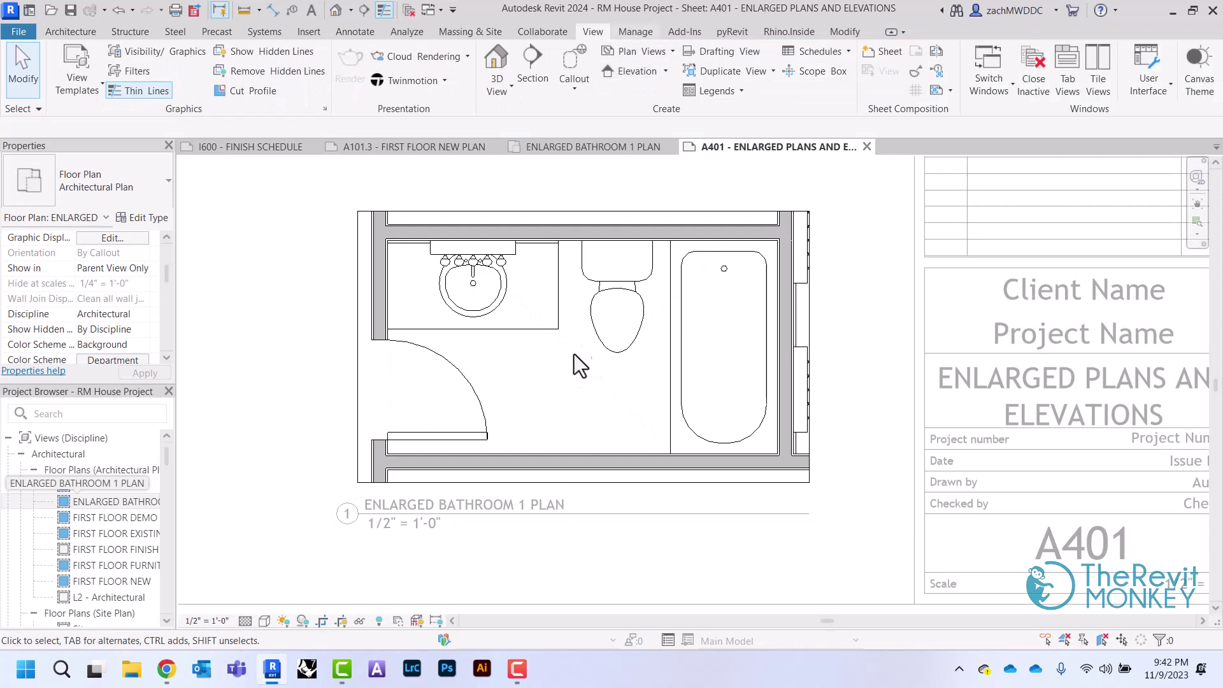
Step: Place an Interior Elevation marker in the bathroom and move it below the toilet
{"action": "left_click", "coordinate": [636, 72]}
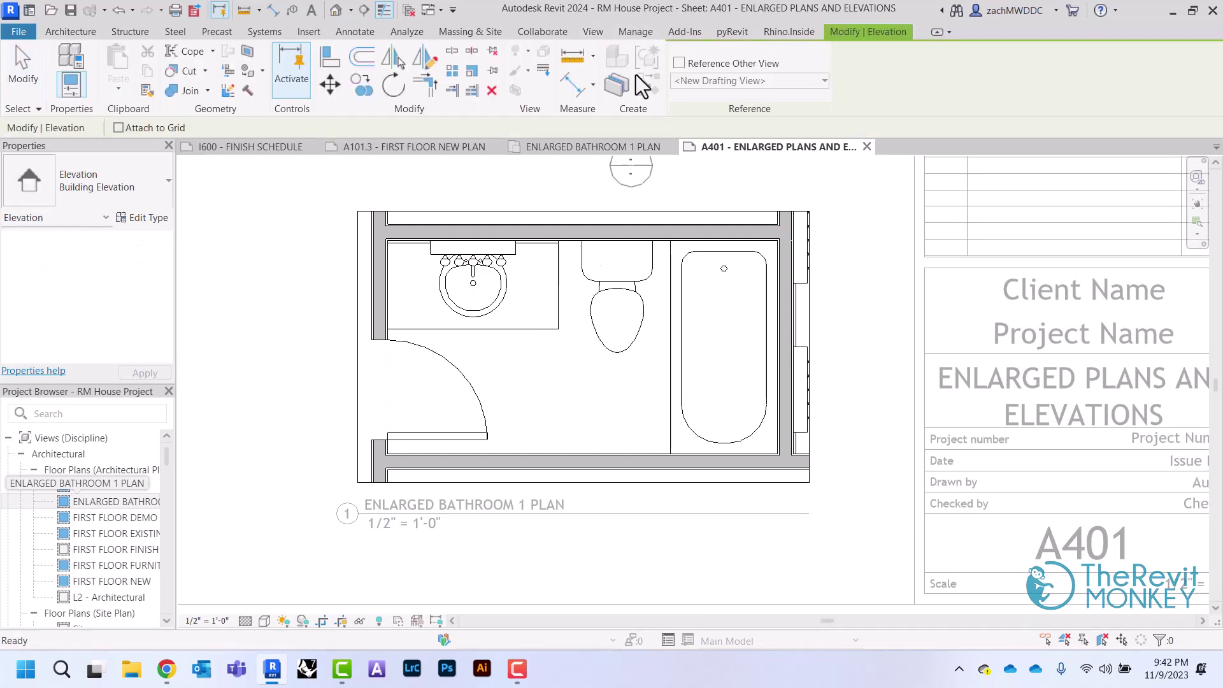
{"action": "left_click", "coordinate": [120, 176]}
{"action": "left_click", "coordinate": [76, 302]}
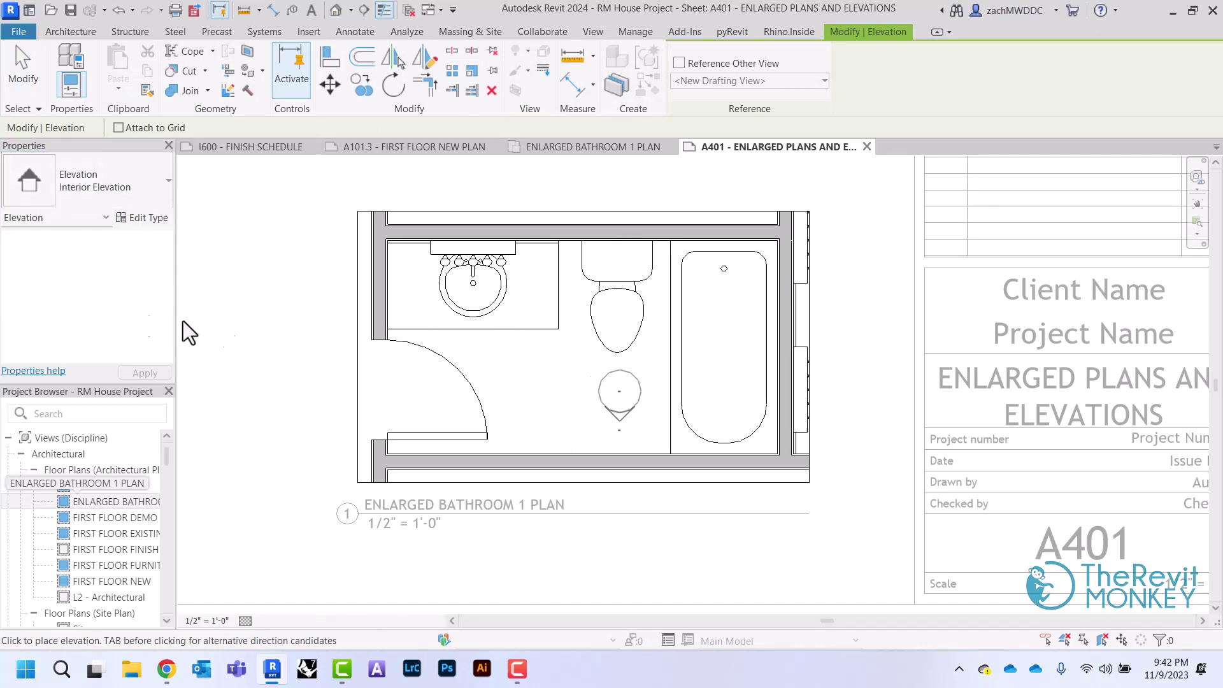
{"action": "scroll", "coordinate": [557, 376], "scroll_direction": "up", "scroll_amount": 1}
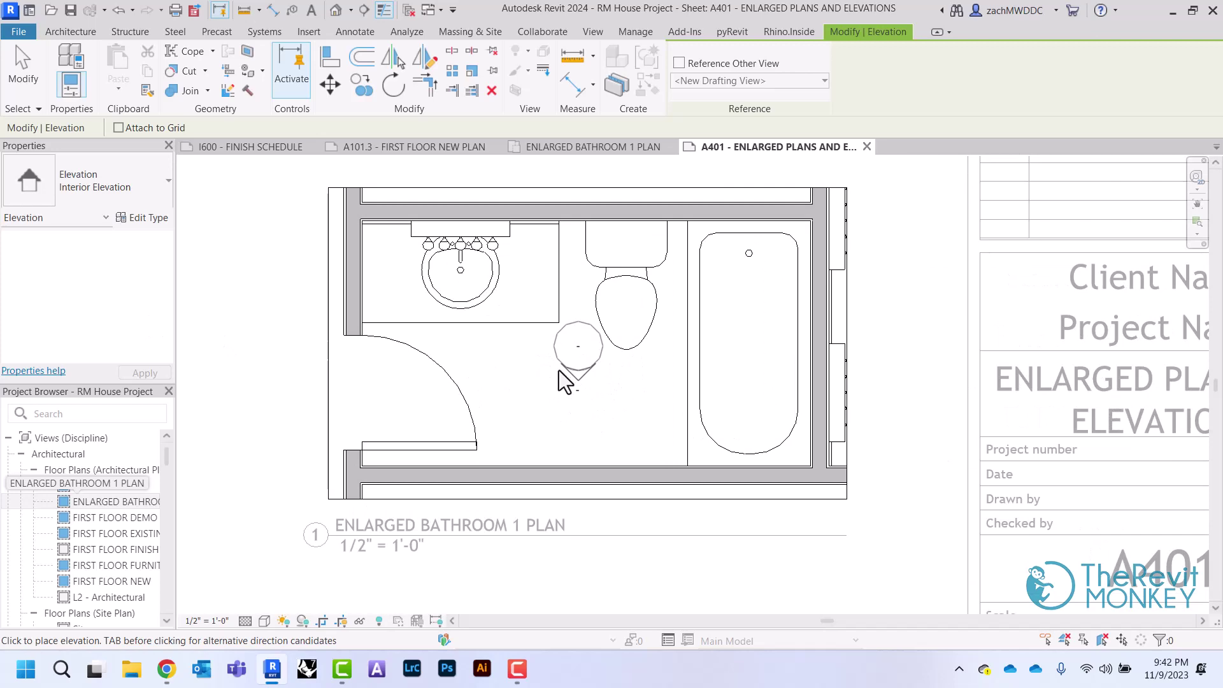
{"action": "left_click", "coordinate": [578, 328]}
{"action": "right_click", "coordinate": [618, 309]}
{"action": "left_click", "coordinate": [612, 298]}
{"action": "mouse_move", "coordinate": [585, 358]}
{"action": "left_mouse_down"}
{"action": "mouse_move", "coordinate": [568, 404]}
{"action": "mouse_move", "coordinate": [579, 417]}
{"action": "left_mouse_up"}
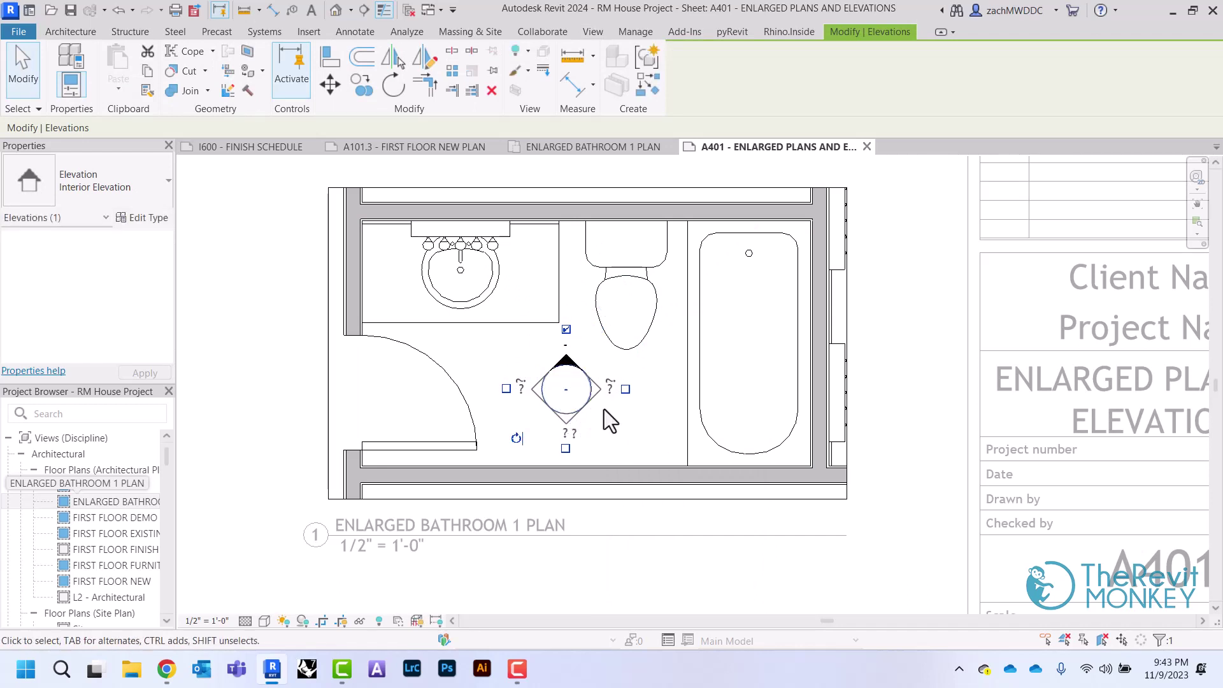
{"action": "key", "text": "Escape"}
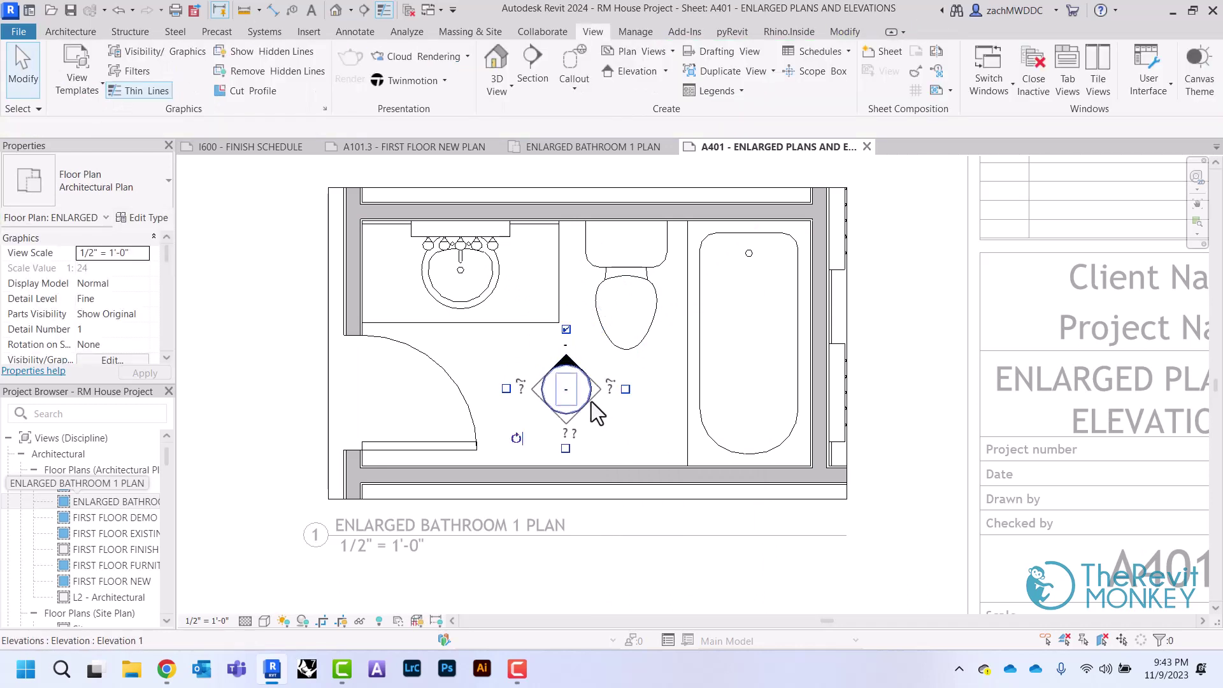
Step: Add the marker's downward-facing view and pull the upward elevation's extent line down toward it
{"action": "left_click", "coordinate": [591, 401]}
{"action": "left_click", "coordinate": [566, 448]}
{"action": "left_click", "coordinate": [510, 363]}
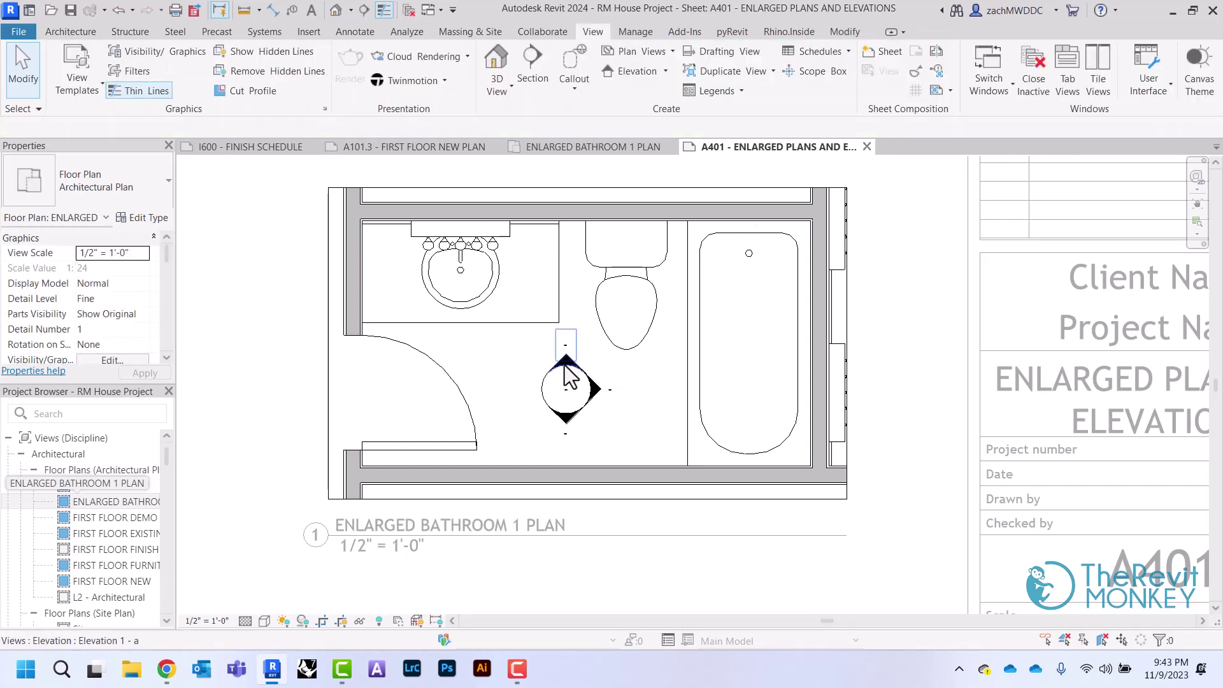
{"action": "left_click", "coordinate": [566, 372]}
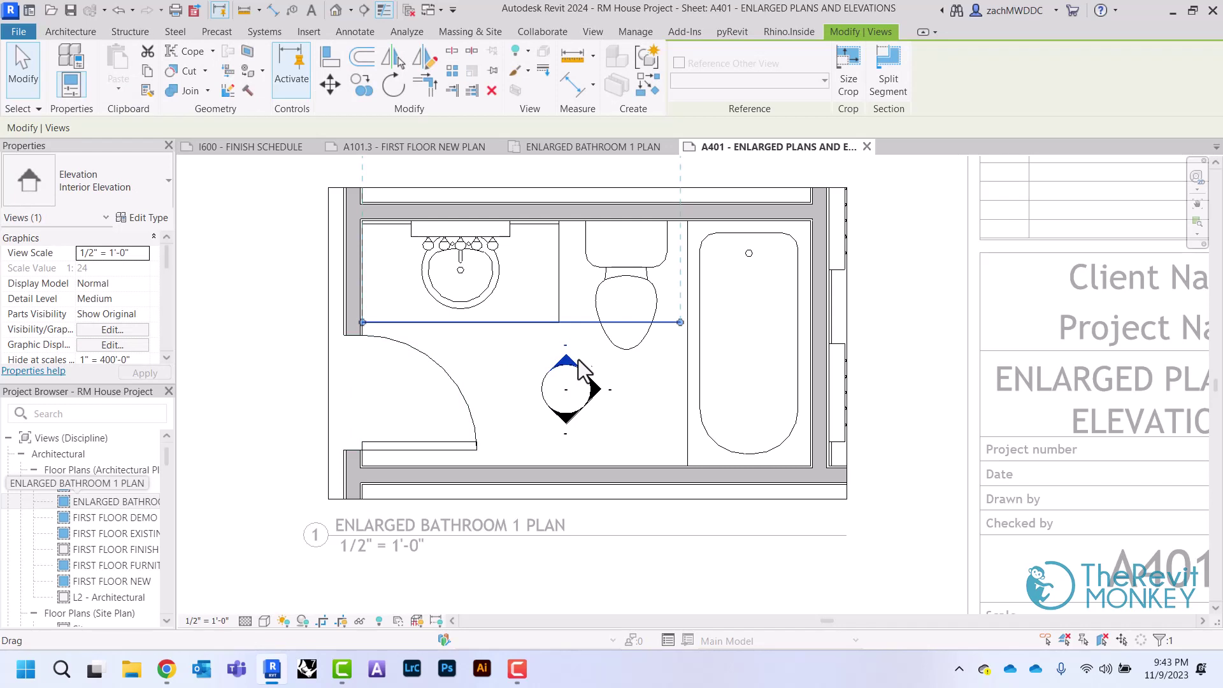
{"action": "left_click_drag", "start_coordinate": [669, 322], "coordinate": [668, 359]}
{"action": "left_click", "coordinate": [617, 438]}
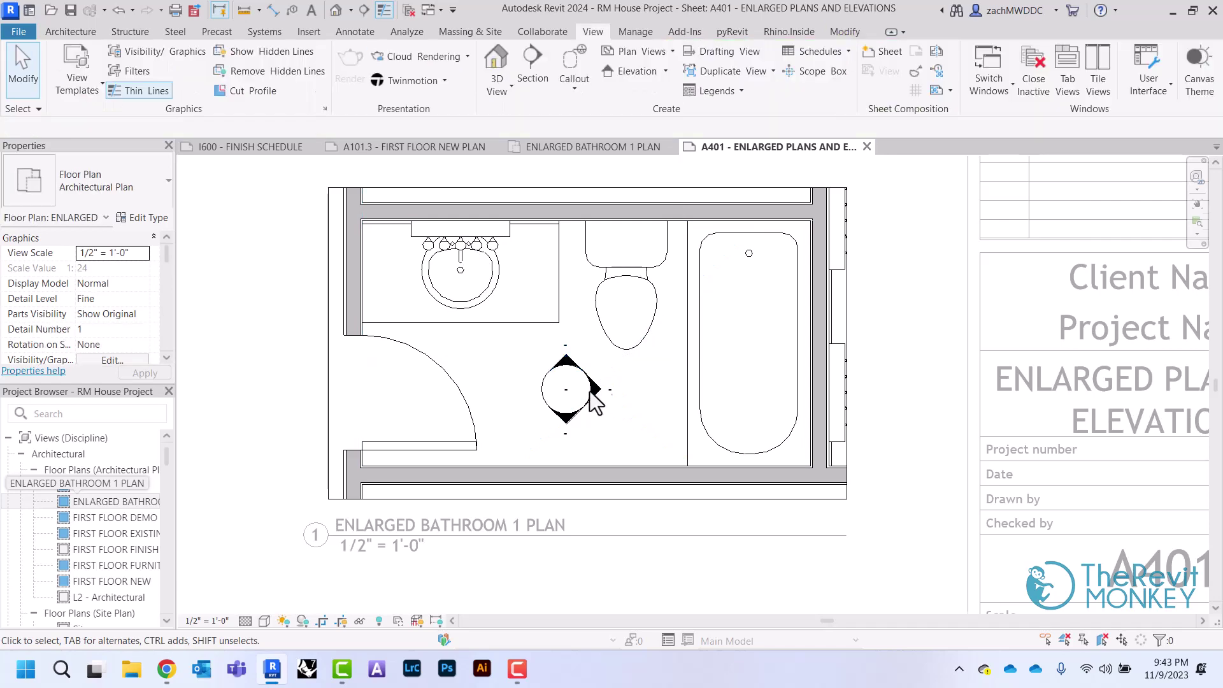
{"action": "scroll", "coordinate": [615, 431], "scroll_direction": "down", "scroll_amount": 1}
Step: Open the Elevation 1 - a interior elevation from the marker
{"action": "left_click", "coordinate": [578, 373]}
{"action": "double_click", "coordinate": [578, 374]}
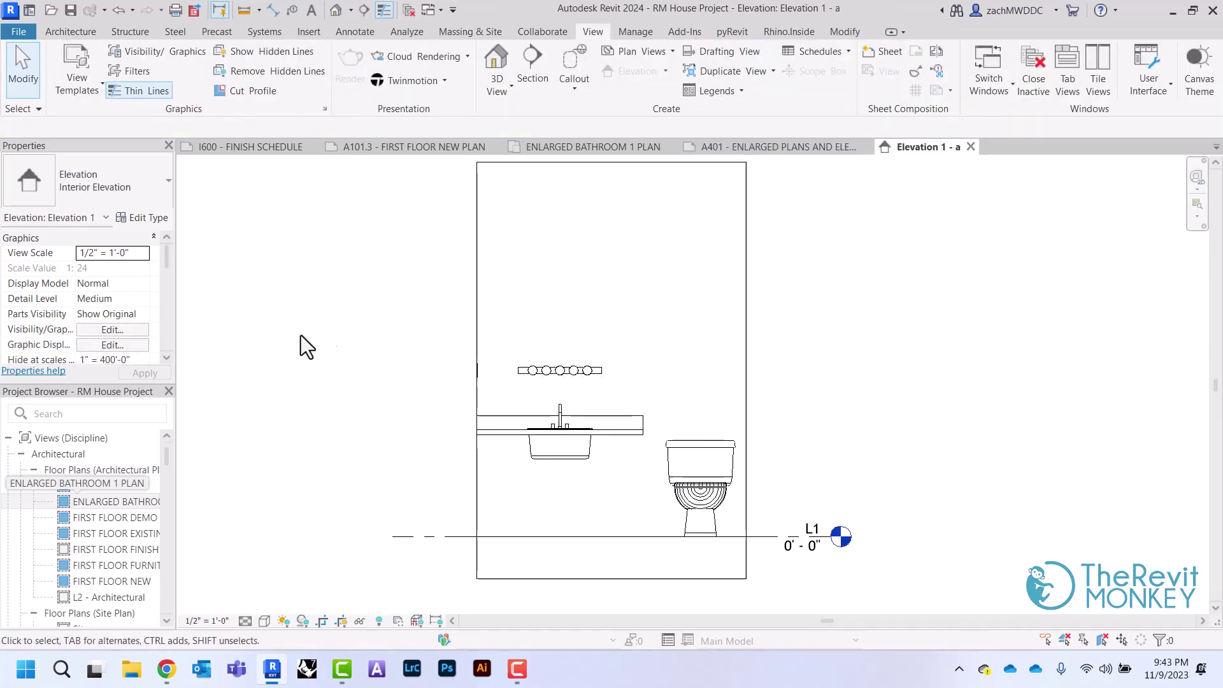
{"action": "scroll", "coordinate": [131, 312], "scroll_direction": "down", "scroll_amount": 6}
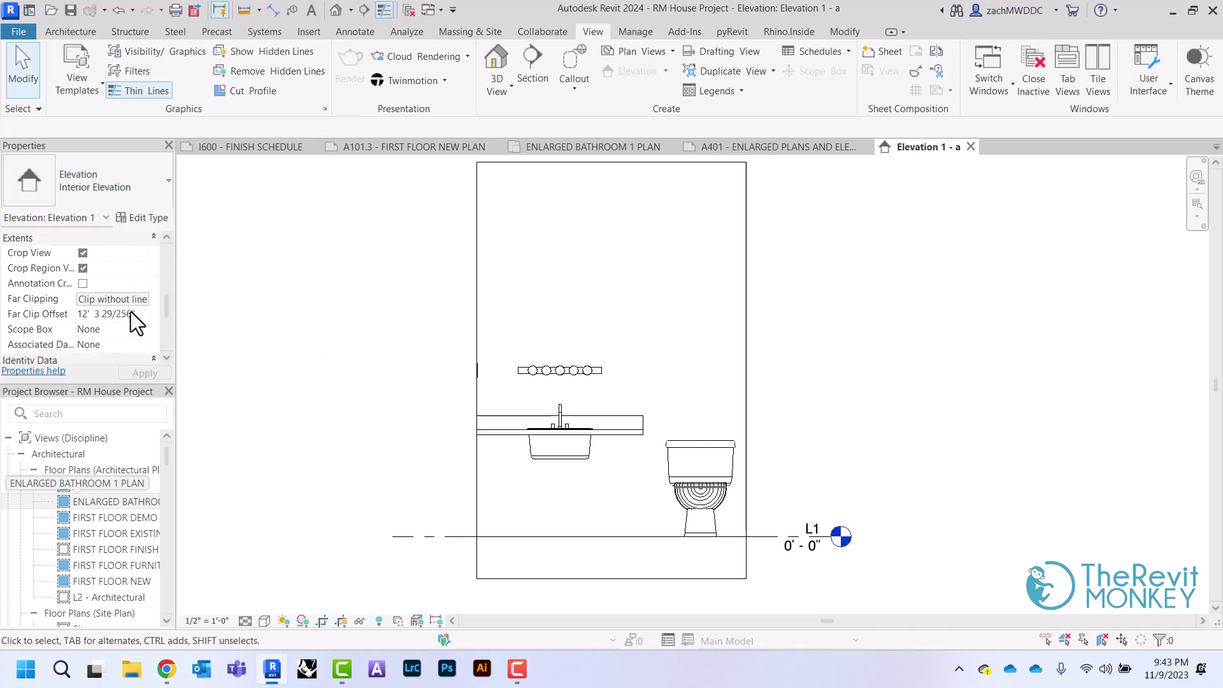
{"action": "scroll", "coordinate": [132, 311], "scroll_direction": "down", "scroll_amount": 3}
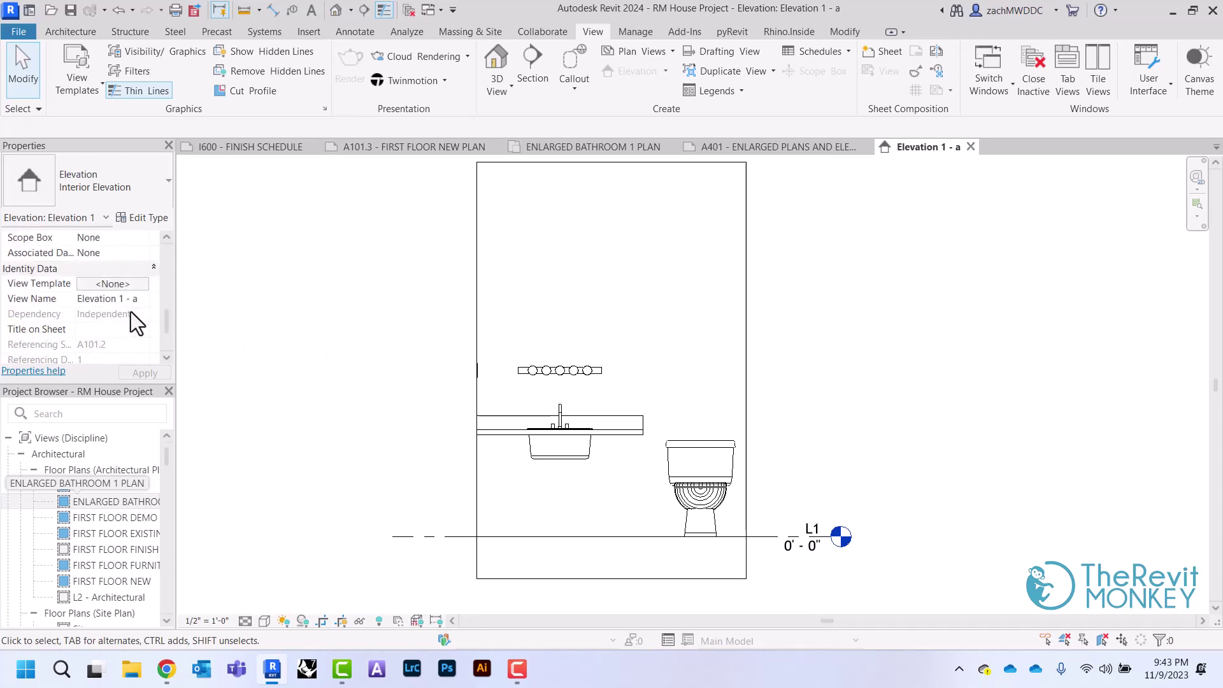
{"action": "left_click", "coordinate": [474, 311]}
{"action": "left_click", "coordinate": [503, 299]}
Step: Widen the elevation's crop region on the right, left and top to include walls and ceiling
{"action": "left_click", "coordinate": [746, 321]}
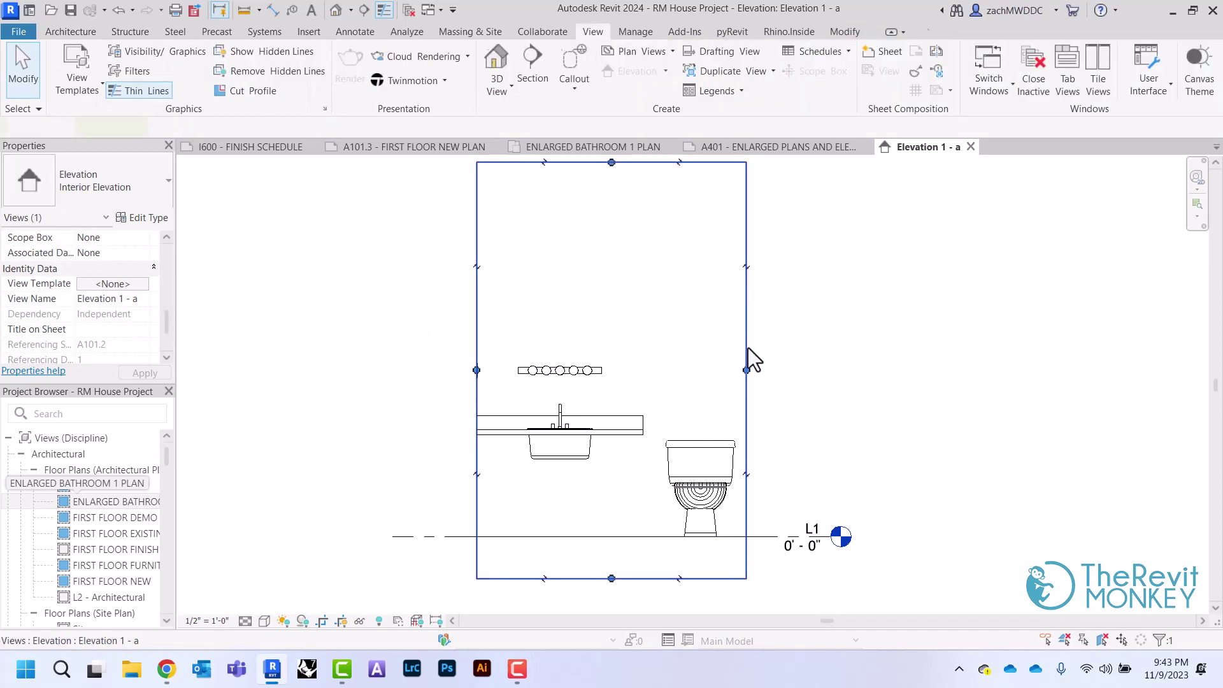
{"action": "left_click_drag", "start_coordinate": [748, 369], "coordinate": [872, 369]}
{"action": "left_click_drag", "start_coordinate": [476, 370], "coordinate": [458, 371]}
{"action": "middle_click_drag", "start_coordinate": [565, 330], "coordinate": [569, 398]}
{"action": "left_click_drag", "start_coordinate": [671, 229], "coordinate": [668, 205]}
{"action": "middle_click_drag", "start_coordinate": [762, 361], "coordinate": [668, 261]}
{"action": "left_click_drag", "start_coordinate": [372, 327], "coordinate": [360, 328]}
{"action": "left_click", "coordinate": [472, 247]}
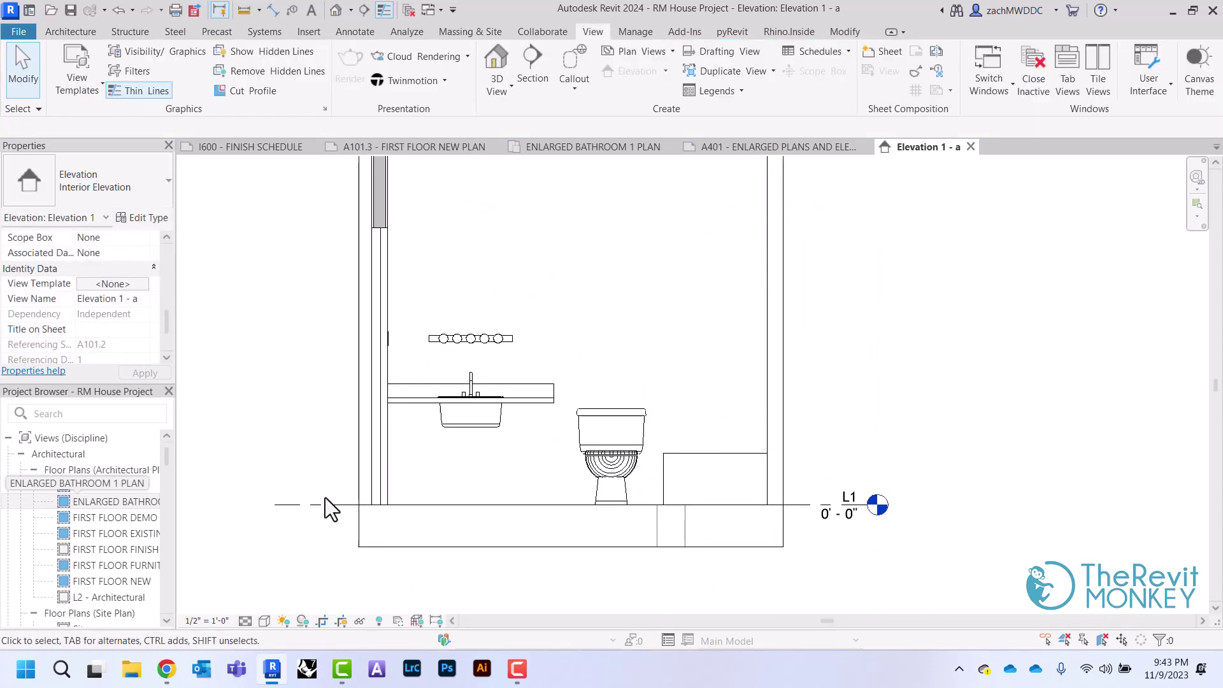
Step: Set the elevation to Fine detail level and recentre the drawing
{"action": "left_click", "coordinate": [245, 621]}
{"action": "left_click", "coordinate": [263, 605]}
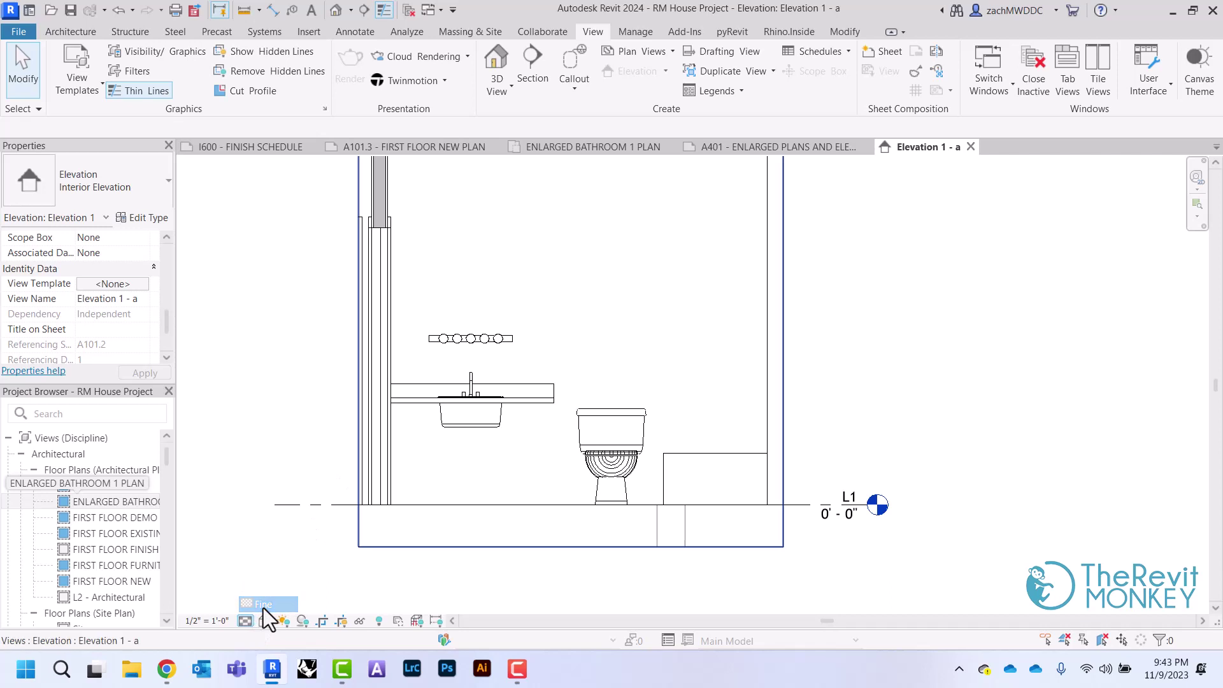
{"action": "middle_click_drag", "start_coordinate": [593, 295], "coordinate": [534, 359]}
{"action": "middle_click_drag", "start_coordinate": [801, 376], "coordinate": [814, 353]}
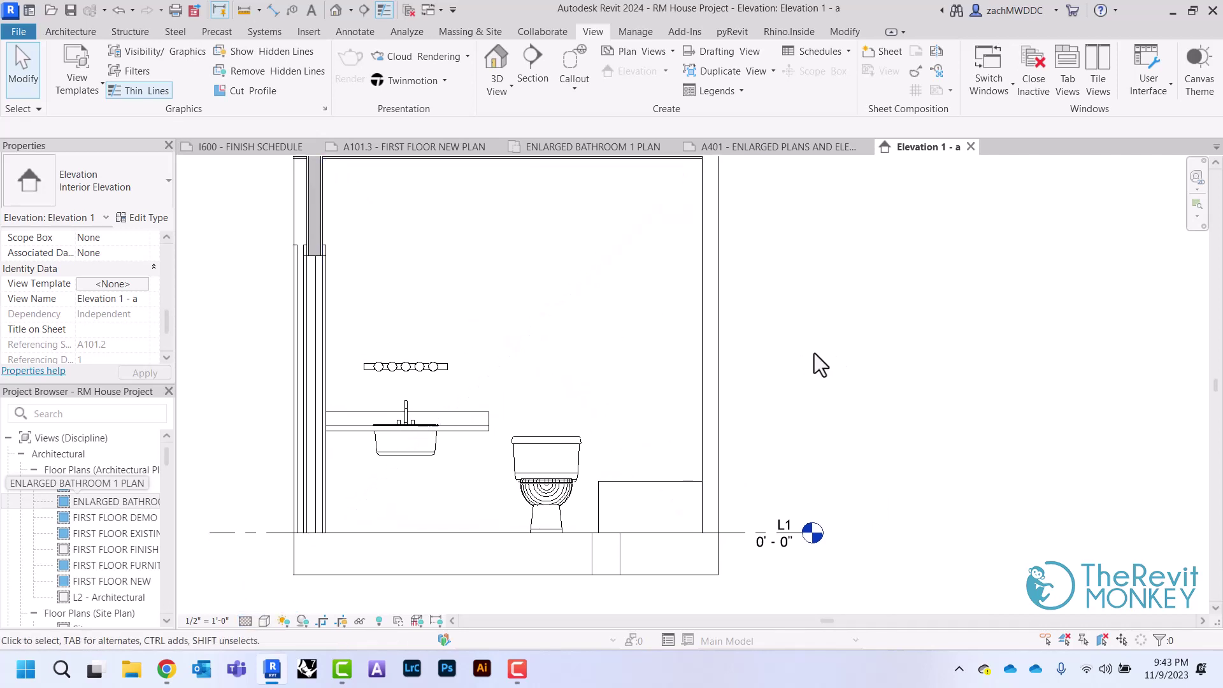
Step: Hide all level lines in the elevation view
{"action": "left_click", "coordinate": [746, 534]}
{"action": "left_click", "coordinate": [524, 54]}
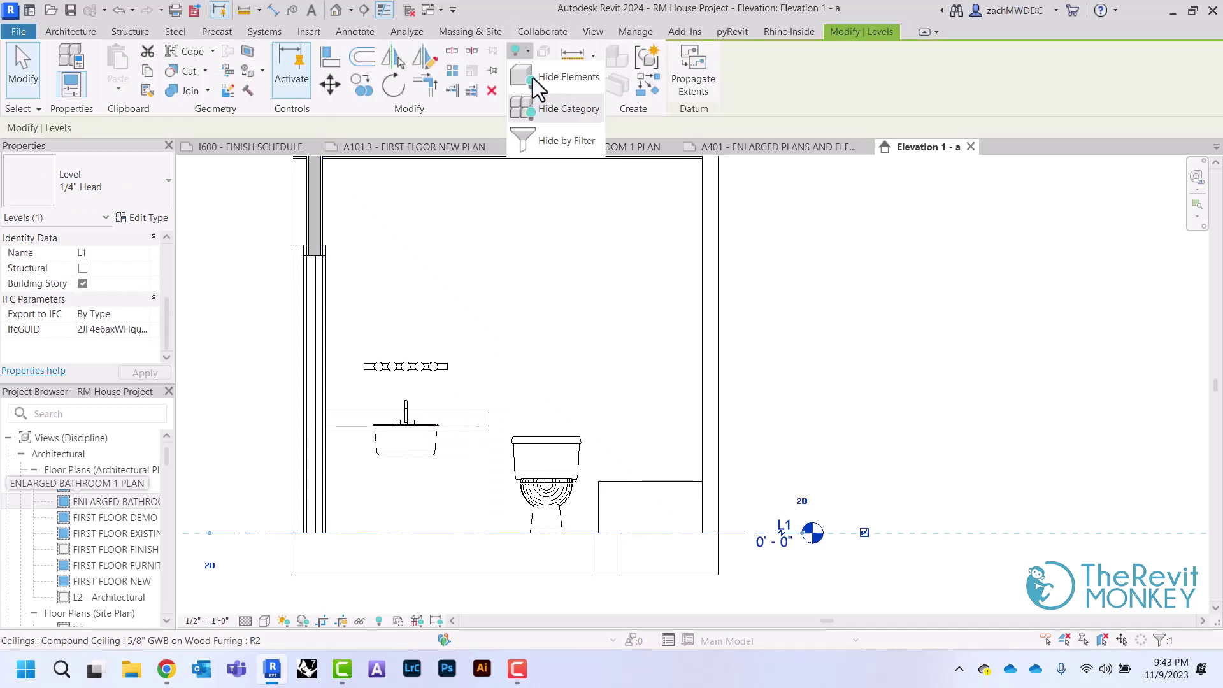
{"action": "left_click", "coordinate": [545, 116]}
{"action": "scroll", "coordinate": [762, 385], "scroll_direction": "down", "scroll_amount": 2}
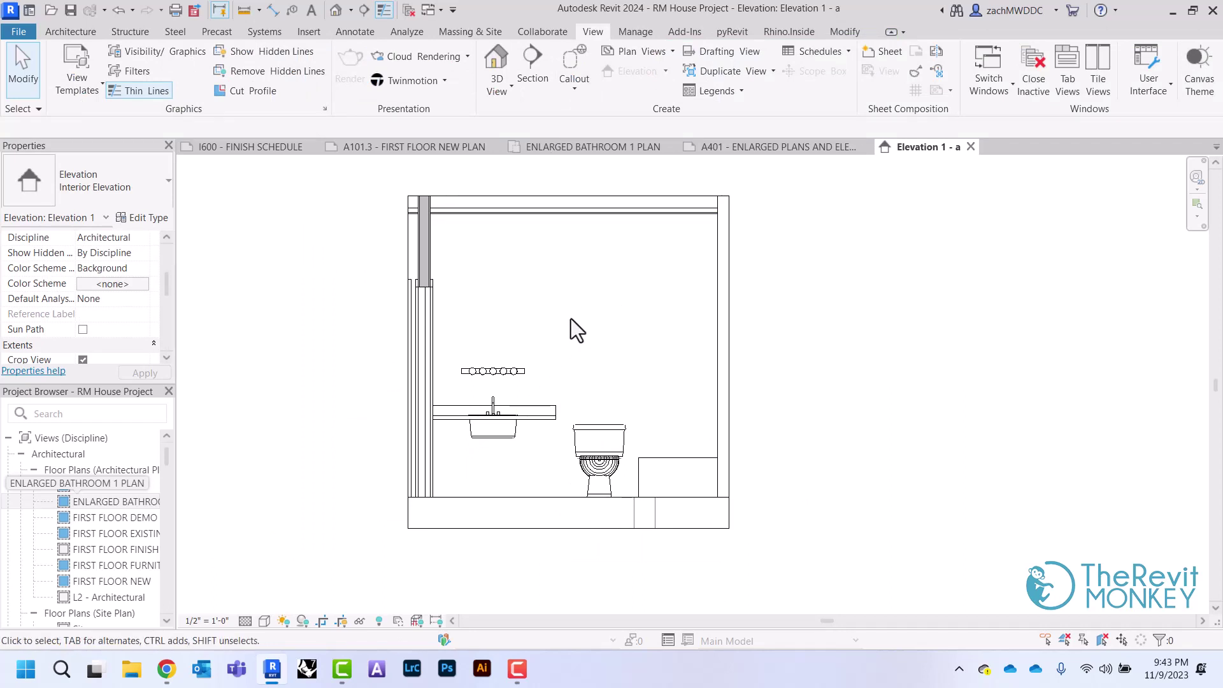
Step: Extend the crop region's left edge to take in the wall
{"action": "left_click", "coordinate": [414, 255]}
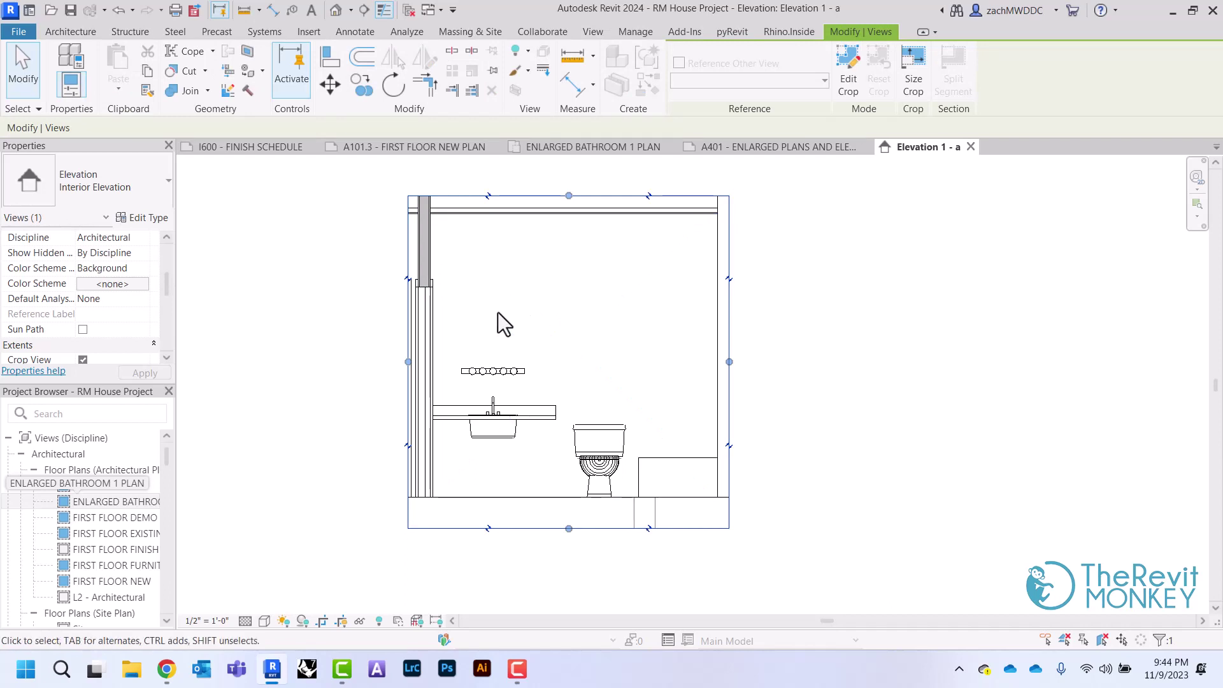
{"action": "scroll", "coordinate": [385, 365], "scroll_direction": "up", "scroll_amount": 3}
{"action": "left_click", "coordinate": [389, 363]}
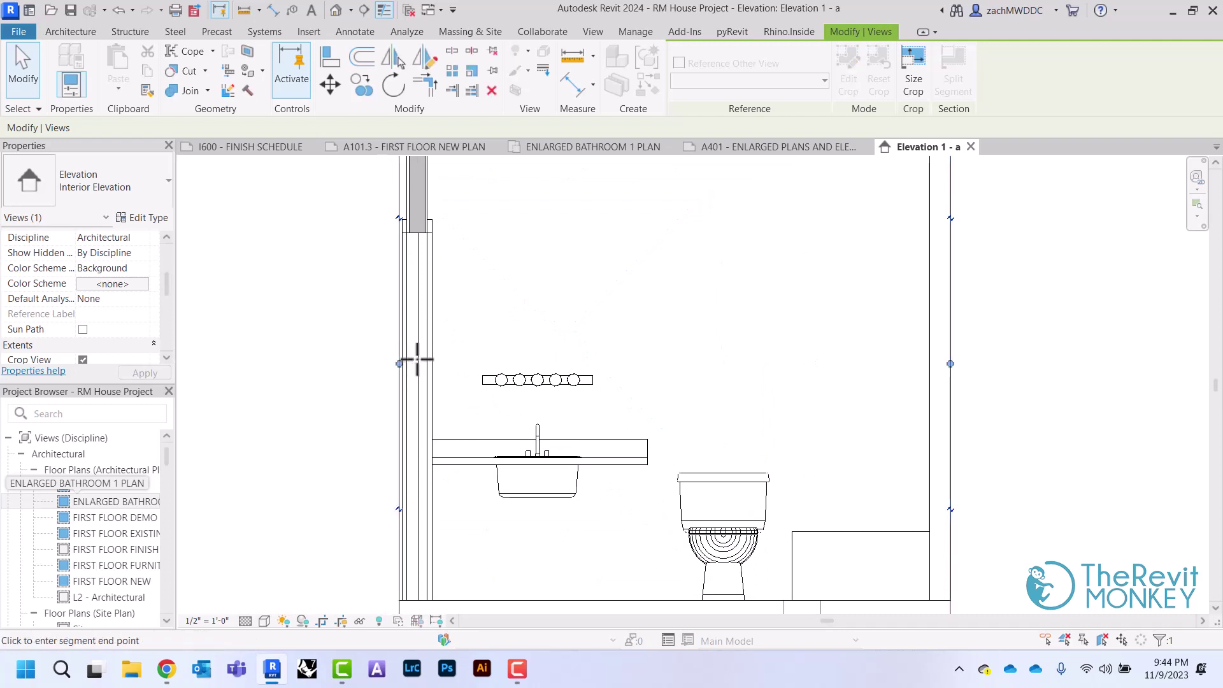
{"action": "left_click", "coordinate": [399, 358]}
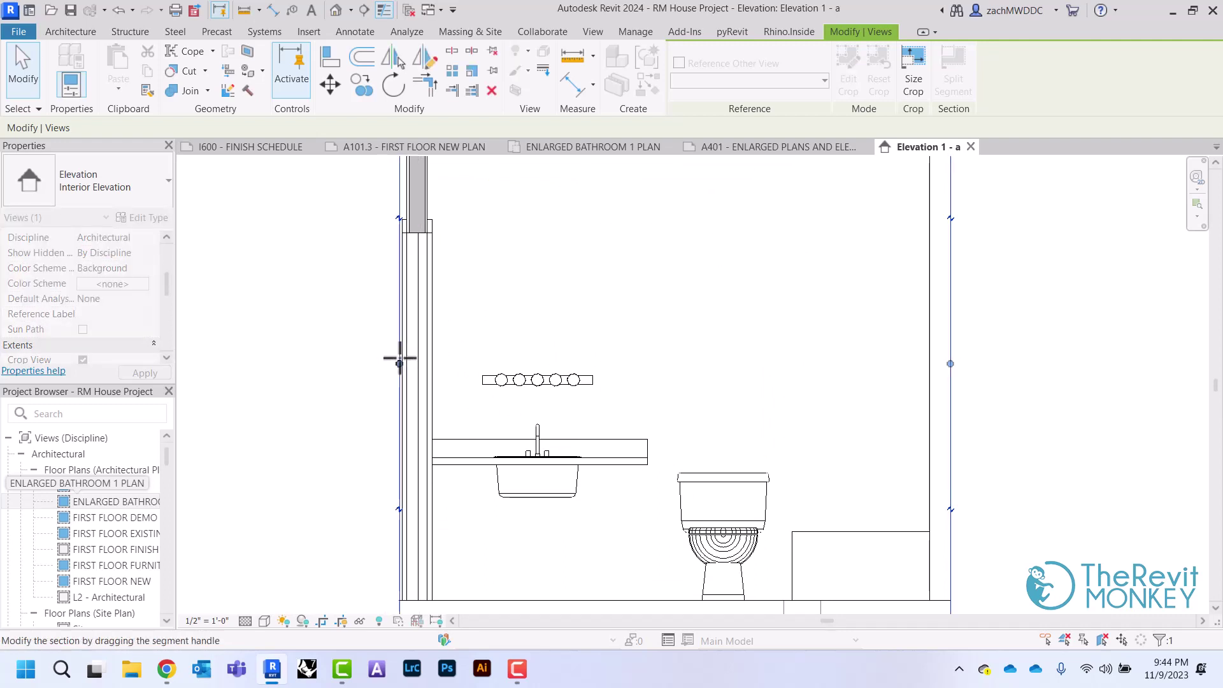
{"action": "left_click", "coordinate": [585, 226]}
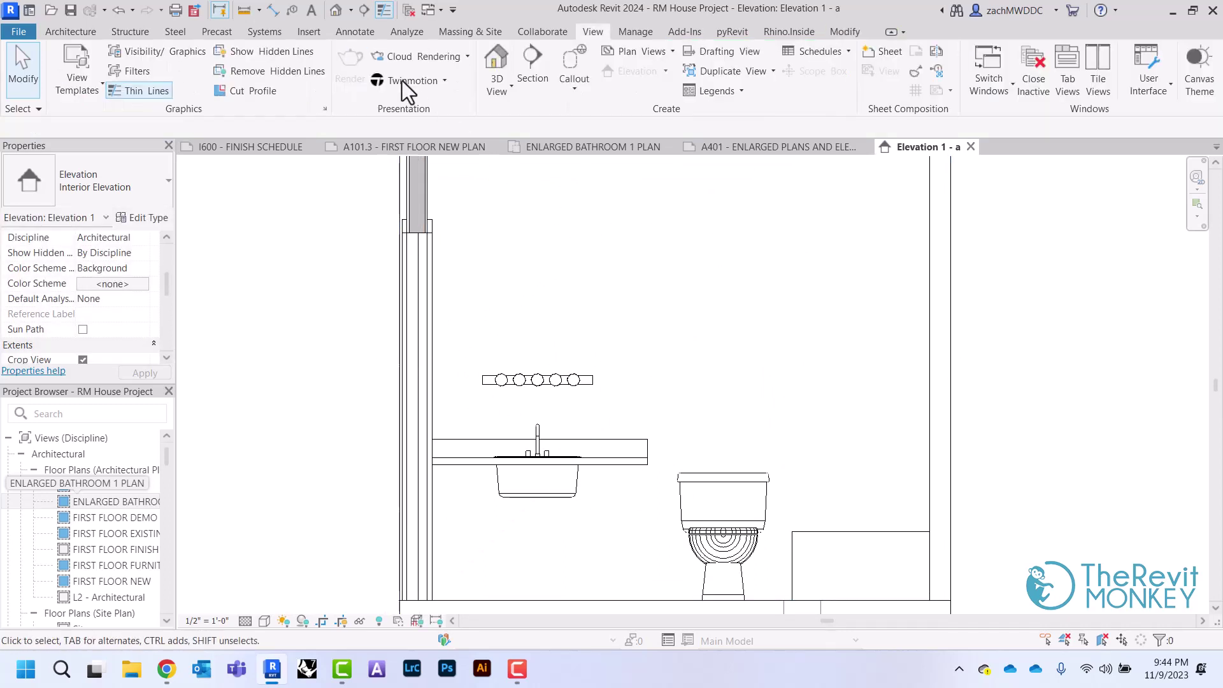
{"action": "left_click", "coordinate": [346, 36]}
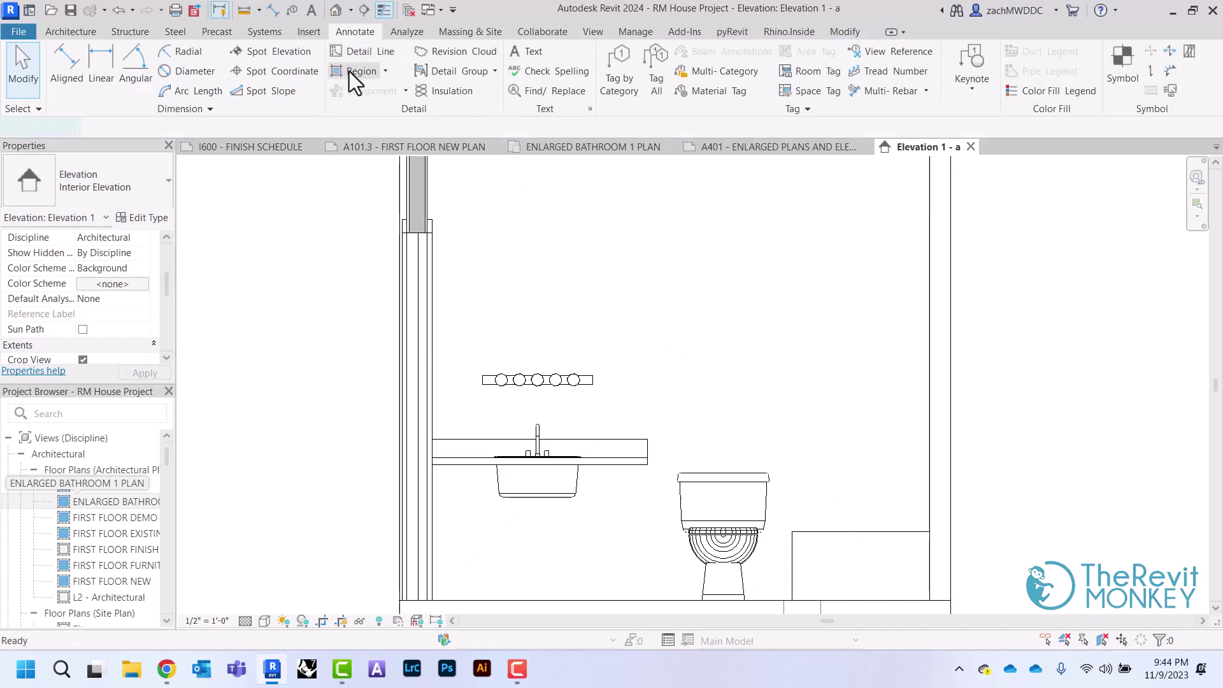
Step: Start a filled region and duplicate Solid Black as a Solid White type with white foreground colour
{"action": "left_click", "coordinate": [349, 72]}
{"action": "left_click", "coordinate": [67, 180]}
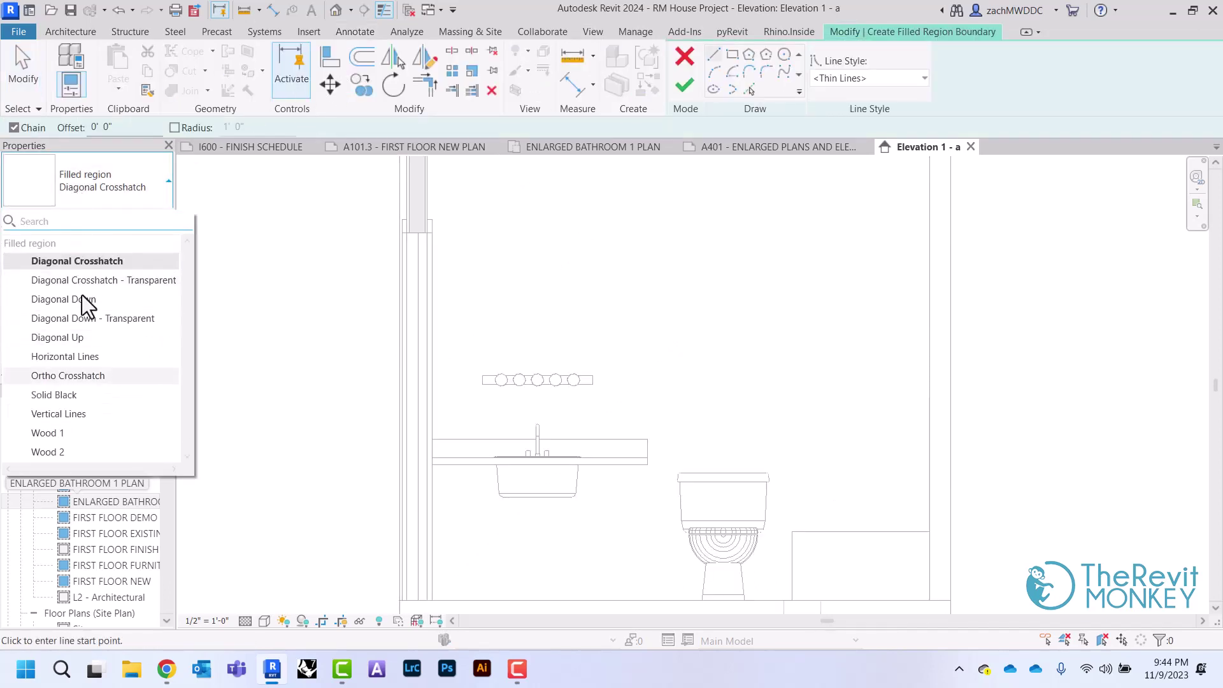
{"action": "left_click", "coordinate": [94, 393]}
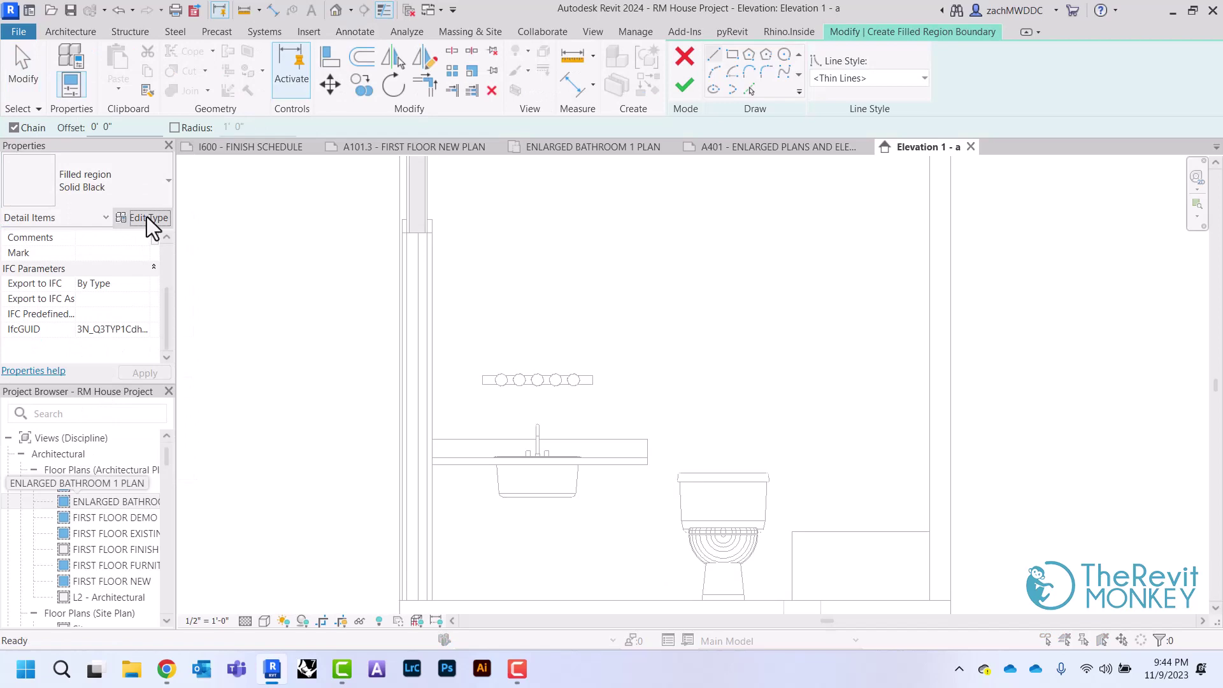
{"action": "left_click", "coordinate": [147, 217]}
{"action": "left_click", "coordinate": [661, 181]}
{"action": "left_click", "coordinate": [424, 347]}
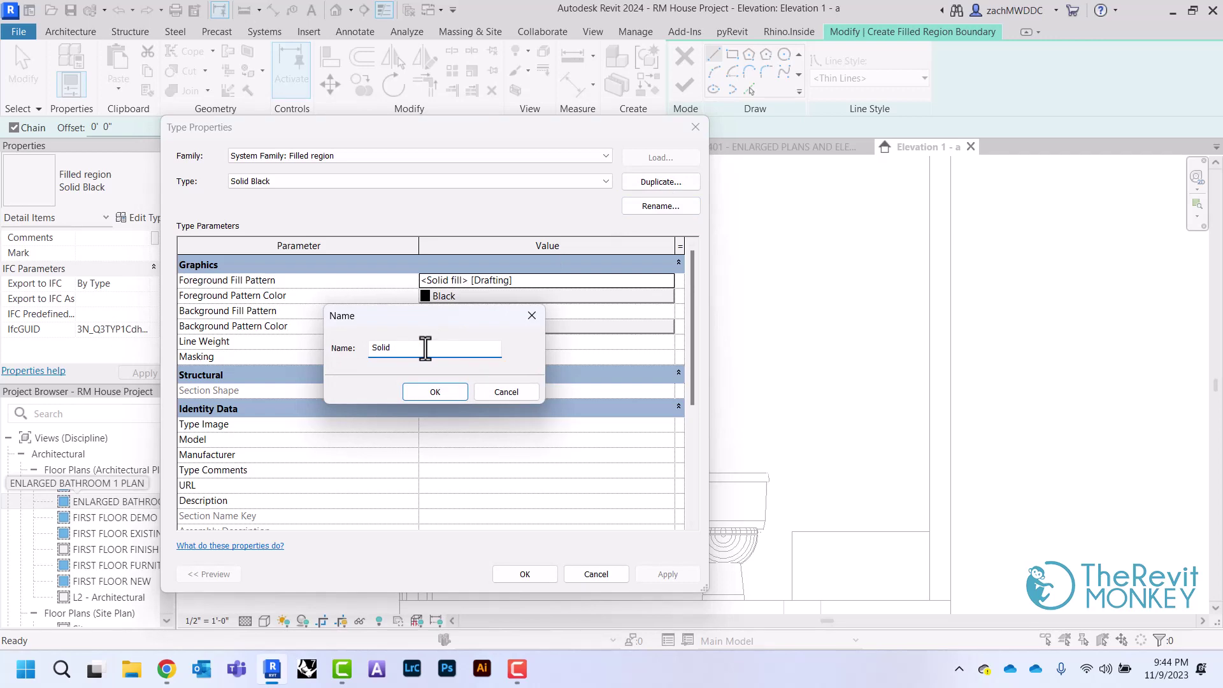
{"action": "left_click", "coordinate": [416, 392]}
{"action": "left_click", "coordinate": [483, 296]}
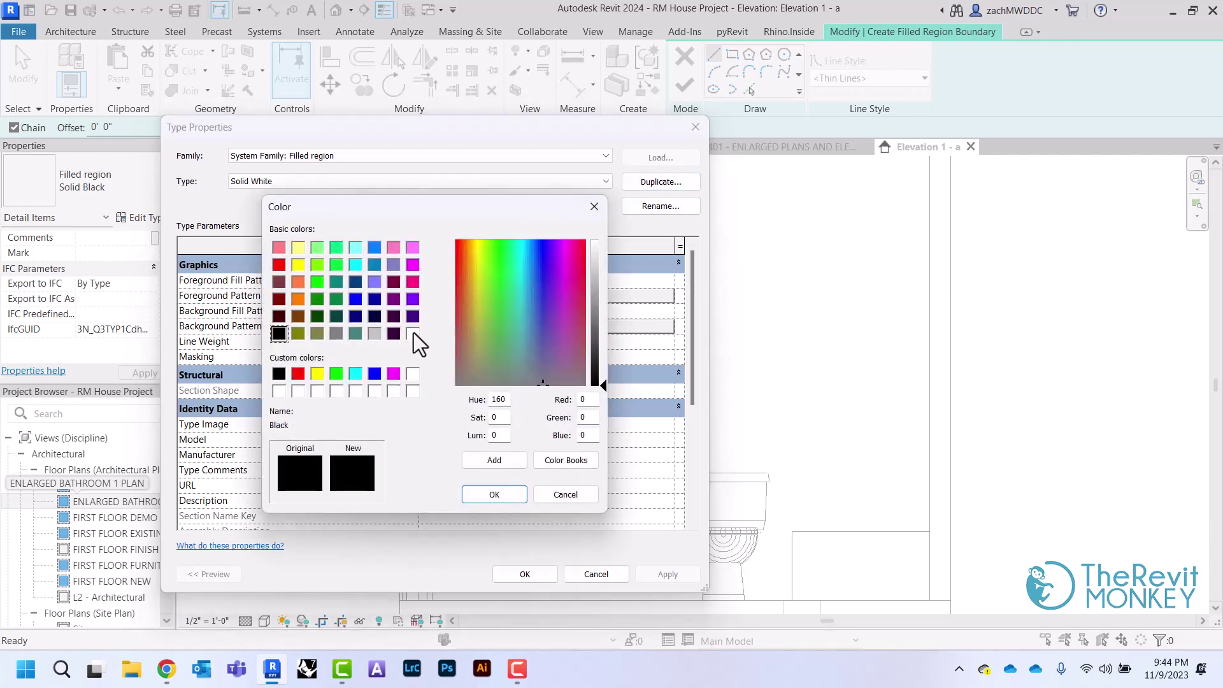
{"action": "left_click", "coordinate": [412, 333]}
{"action": "left_click", "coordinate": [507, 499]}
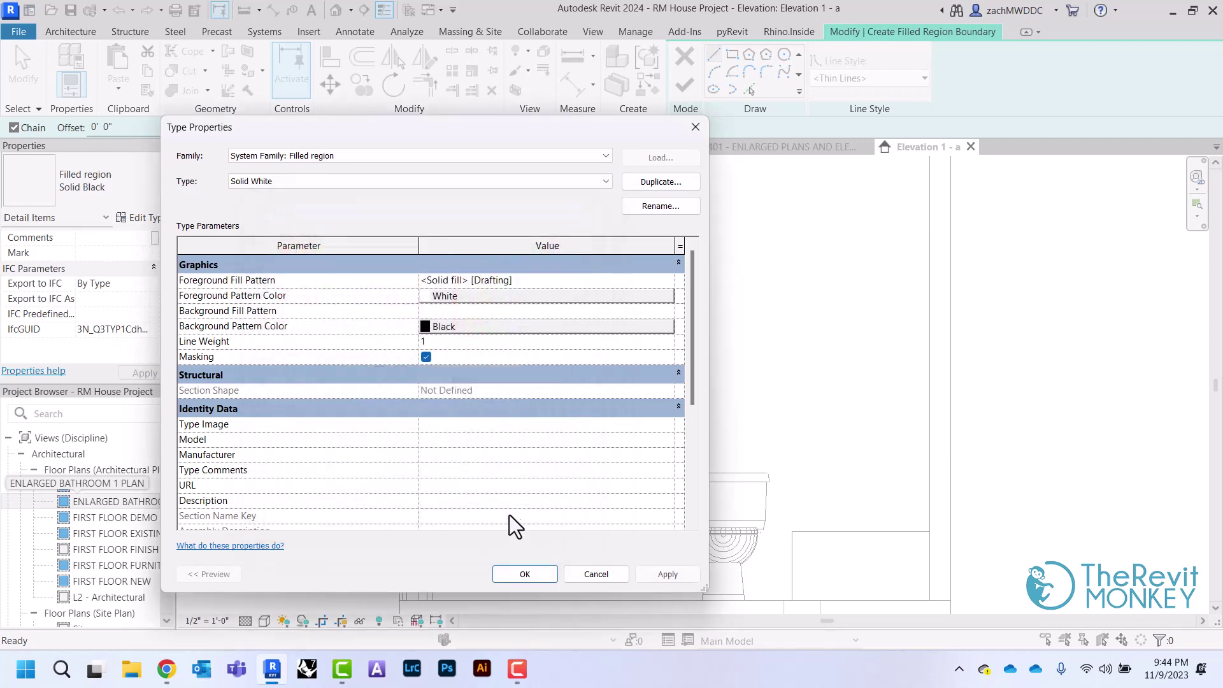
{"action": "left_click", "coordinate": [520, 574]}
Step: Use Wide Lines for the boundary and start a rectangle at the ceiling's top-left corner
{"action": "left_click", "coordinate": [846, 79]}
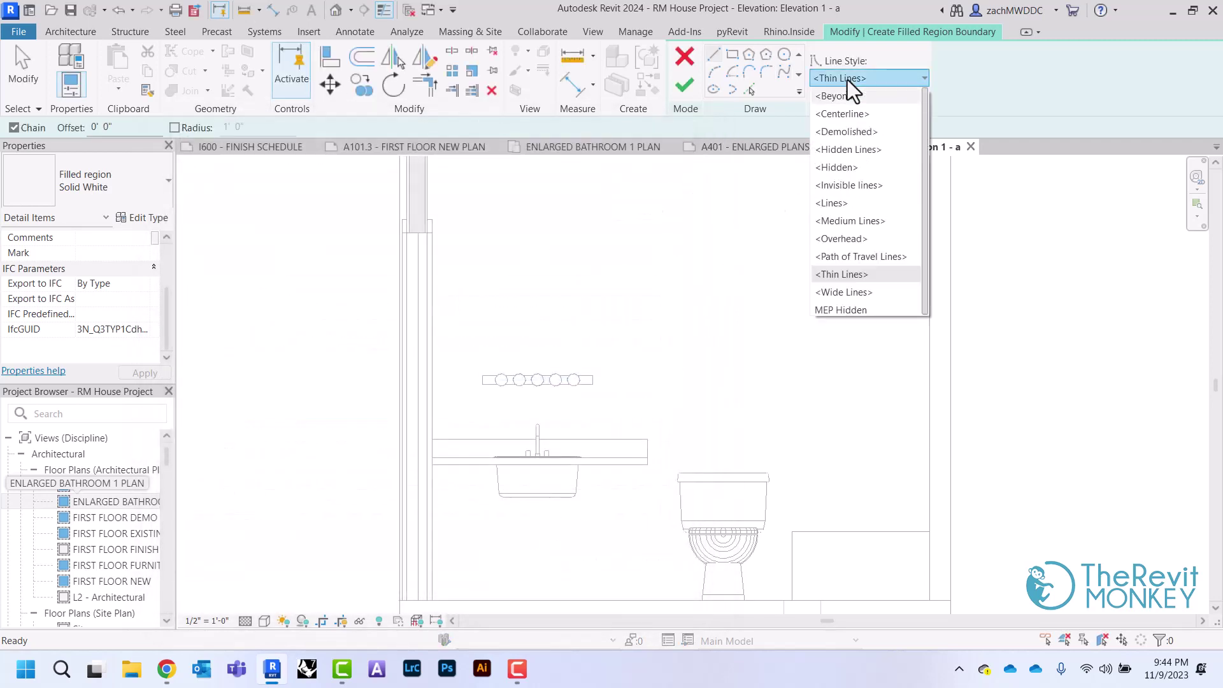
{"action": "left_click", "coordinate": [855, 293]}
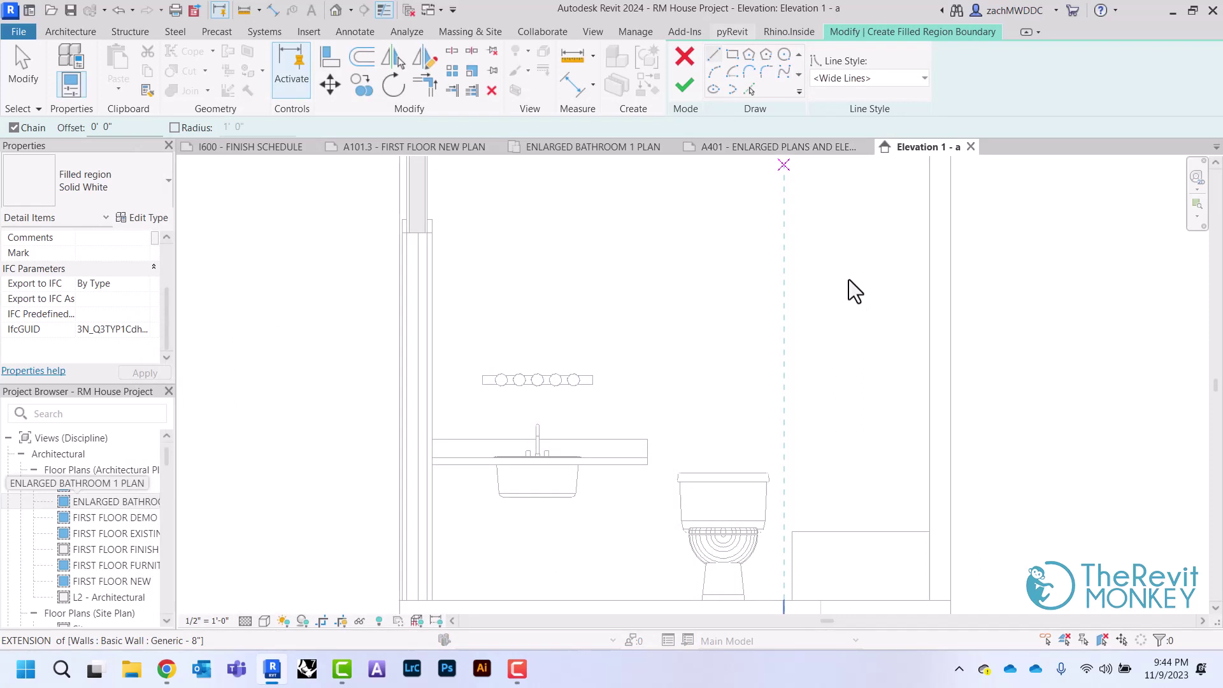
{"action": "left_click", "coordinate": [733, 56]}
{"action": "scroll", "coordinate": [733, 56], "scroll_direction": "down", "scroll_amount": 3}
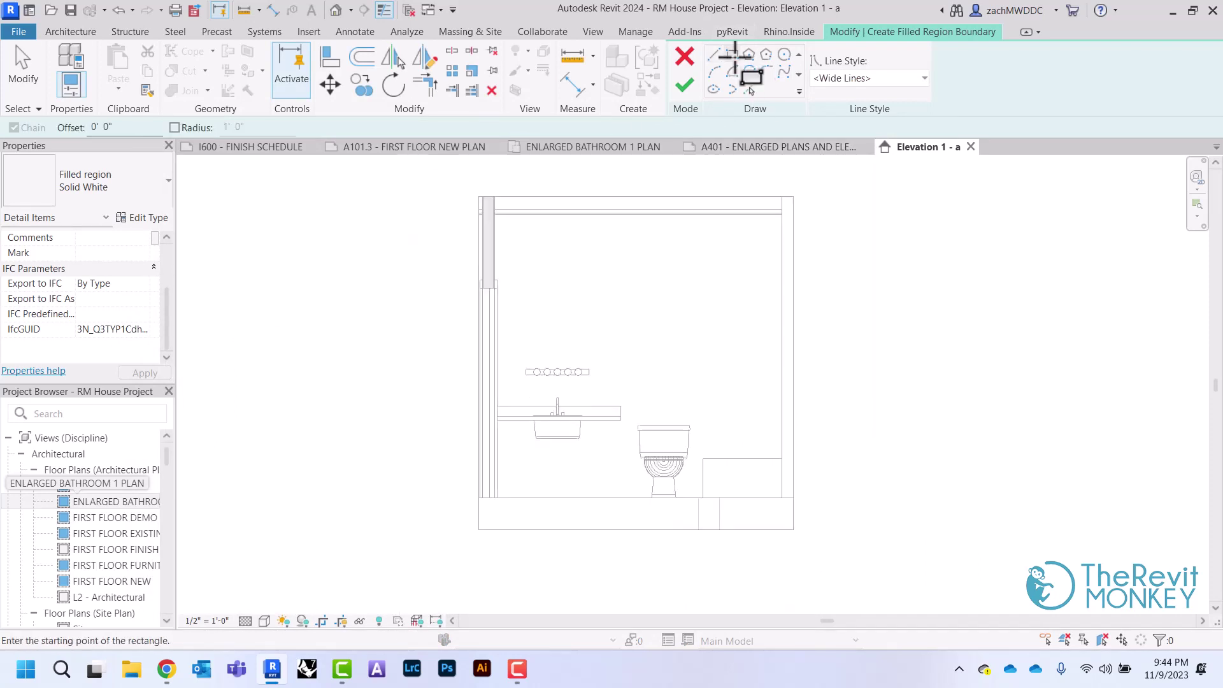
{"action": "left_click", "coordinate": [459, 176]}
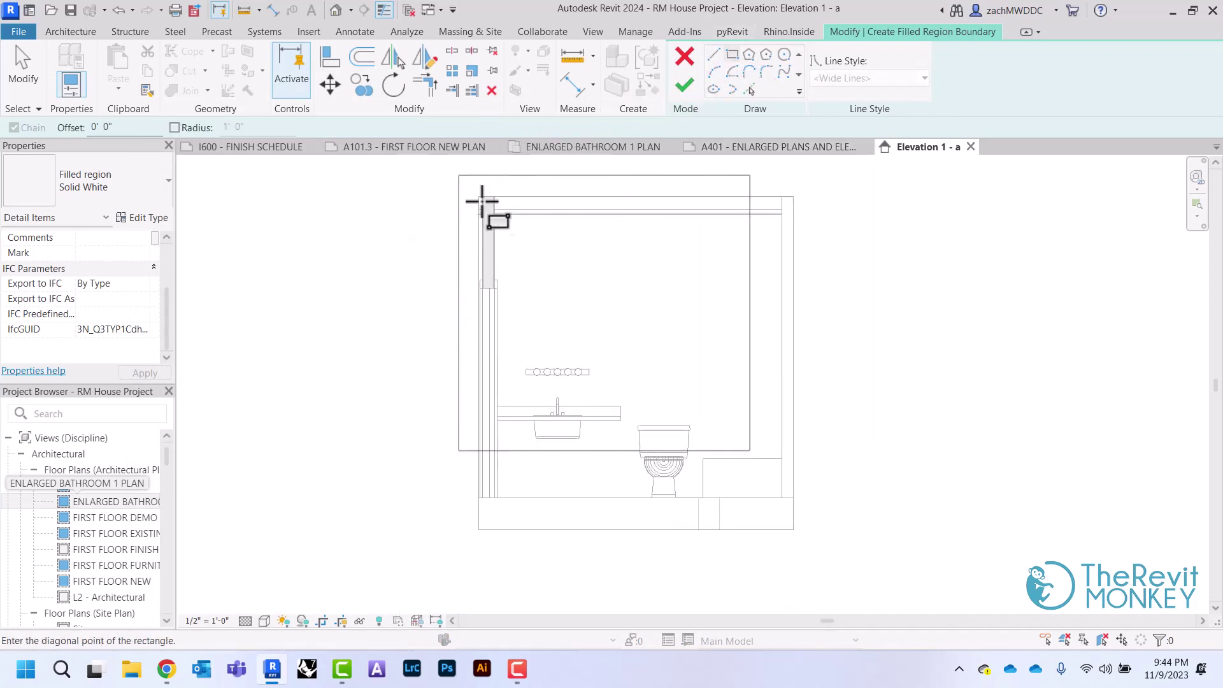
{"action": "left_click", "coordinate": [813, 551]}
{"action": "scroll", "coordinate": [813, 554], "scroll_direction": "up", "scroll_amount": 3}
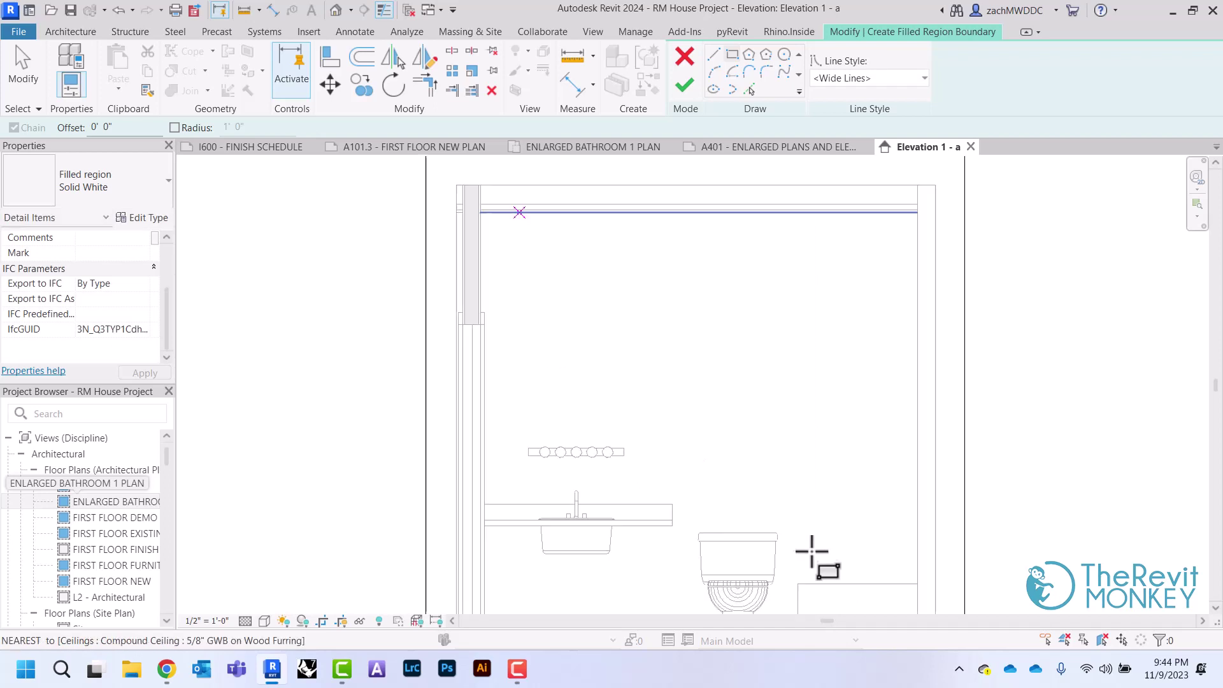
{"action": "scroll", "coordinate": [633, 382], "scroll_direction": "up", "scroll_amount": 2}
{"action": "scroll", "coordinate": [456, 210], "scroll_direction": "up", "scroll_amount": 1}
{"action": "left_click", "coordinate": [456, 213]}
Step: Close the rectangle at the bottom-right wall corner, finish the region and zoom to fit
{"action": "middle_click_drag", "start_coordinate": [712, 381], "coordinate": [514, 281]}
{"action": "scroll", "coordinate": [513, 280], "scroll_direction": "down", "scroll_amount": 2}
{"action": "middle_click_drag", "start_coordinate": [666, 419], "coordinate": [538, 268]}
{"action": "scroll", "coordinate": [676, 471], "scroll_direction": "up", "scroll_amount": 3}
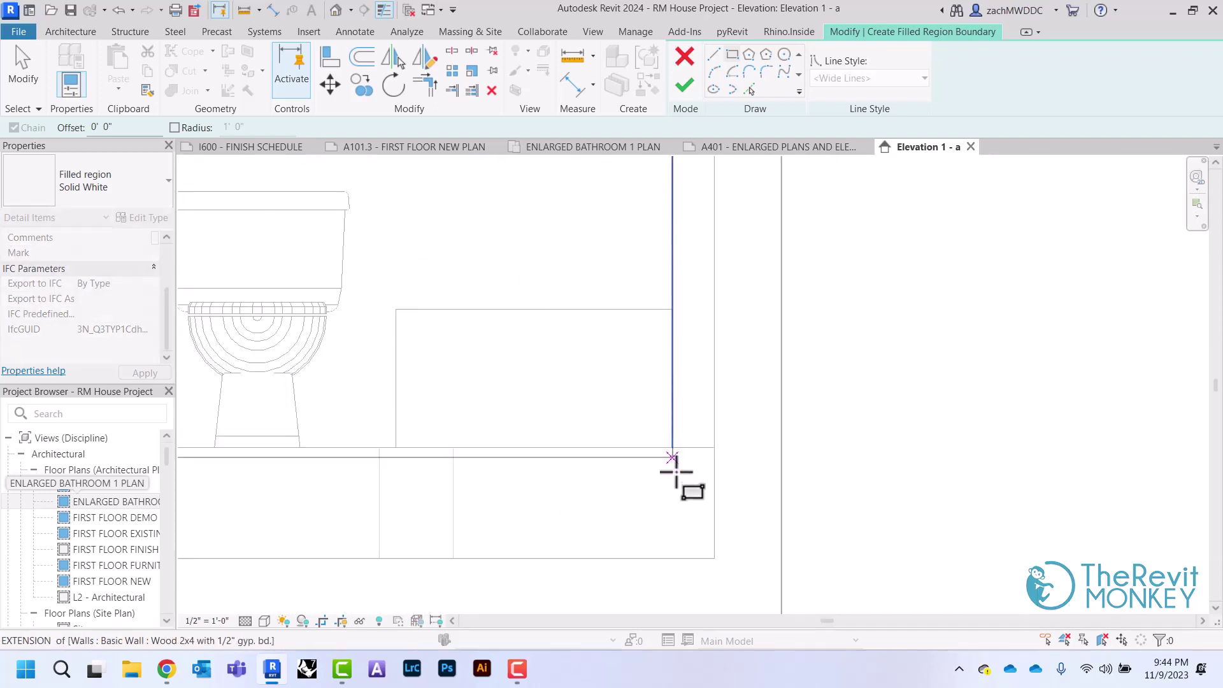
{"action": "left_click", "coordinate": [672, 428]}
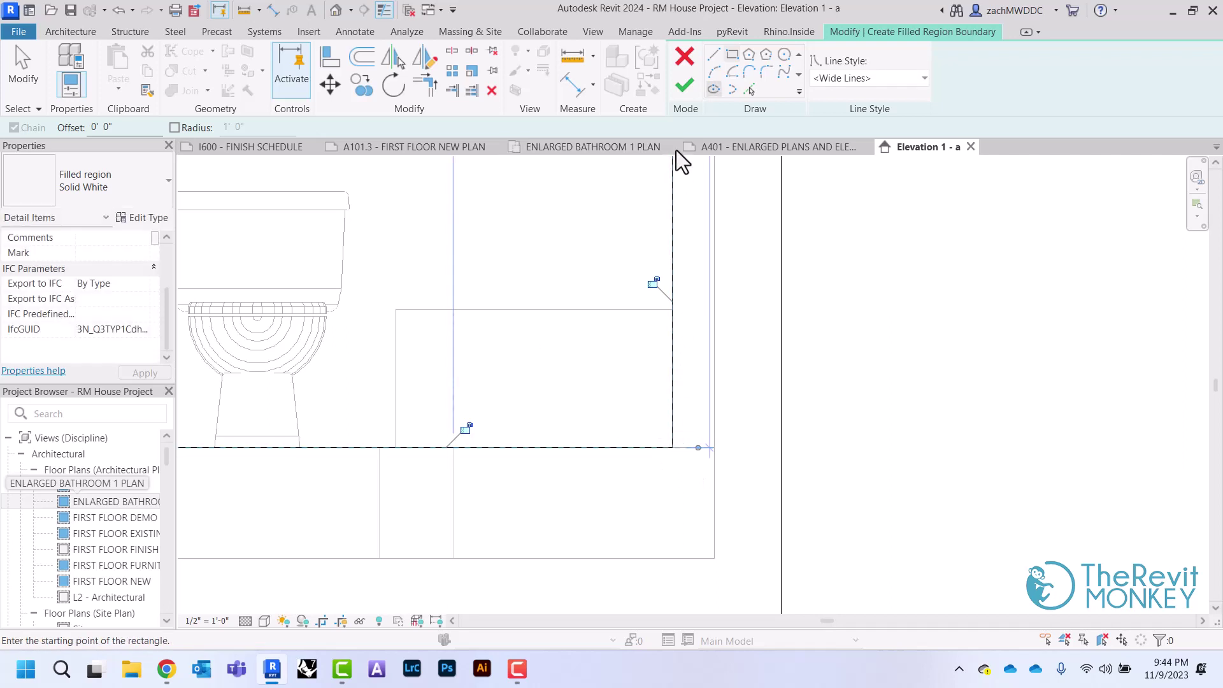
{"action": "left_click", "coordinate": [683, 86]}
{"action": "key", "text": "z"}
{"action": "key", "text": "f"}
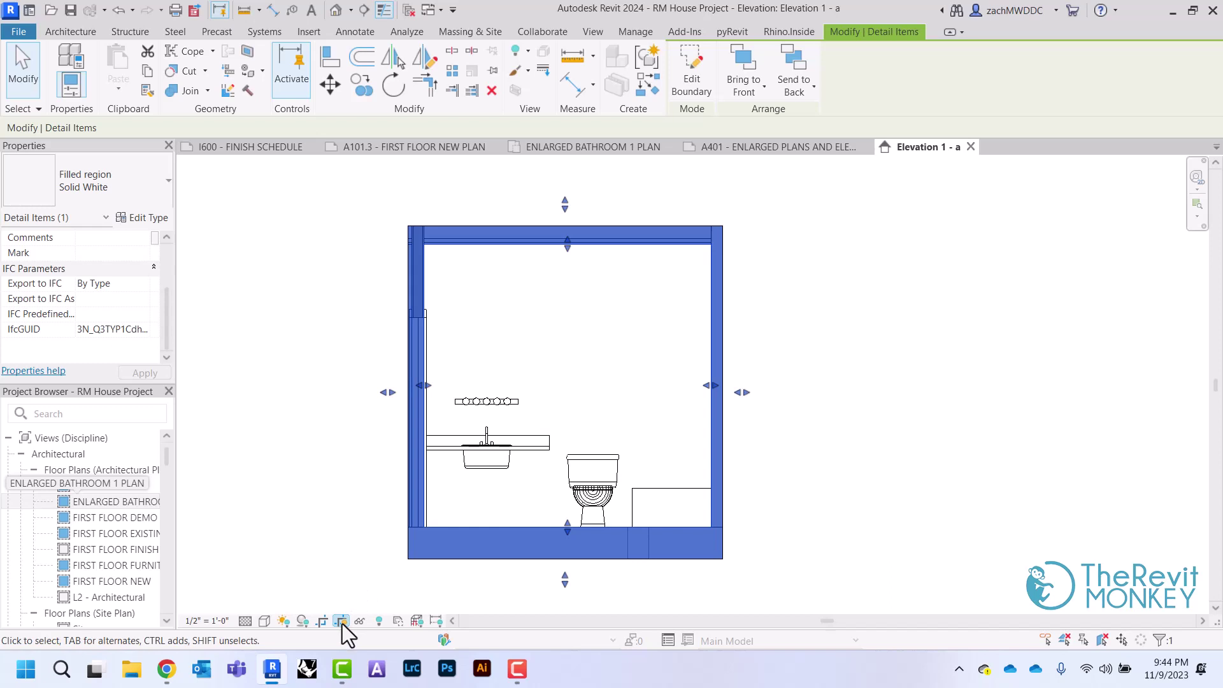
Step: Turn off Thin Lines so the elevation shows true line weights
{"action": "left_click", "coordinate": [312, 387]}
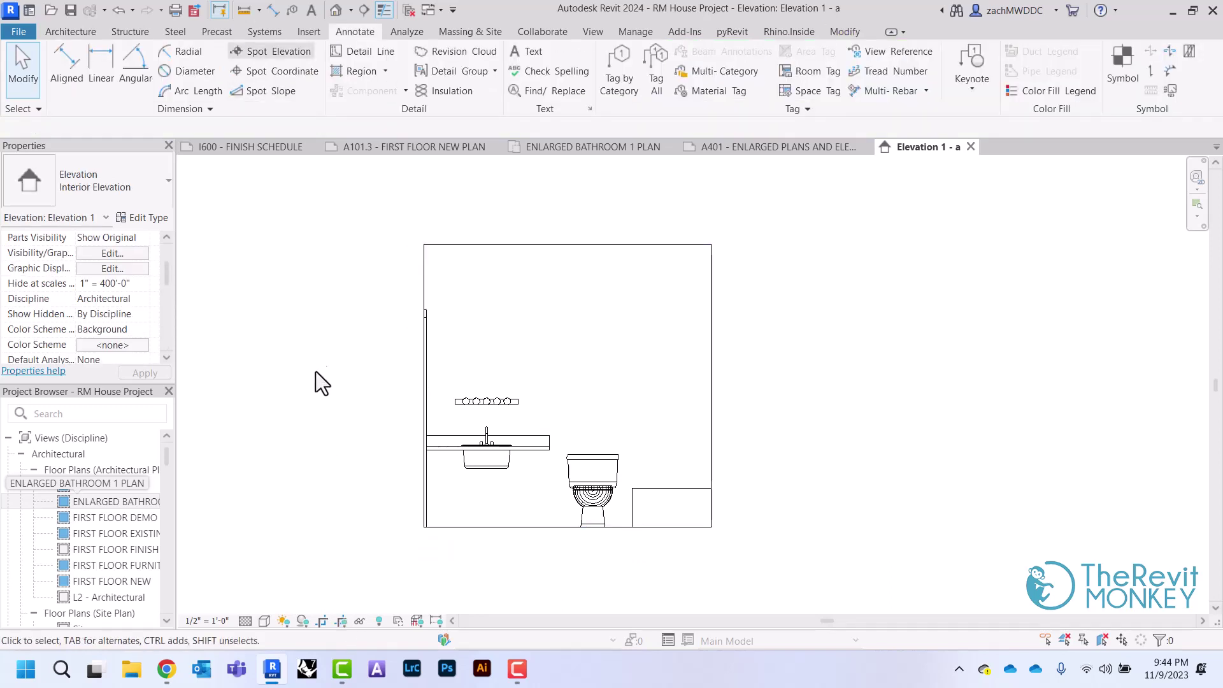
{"action": "left_click", "coordinate": [382, 11]}
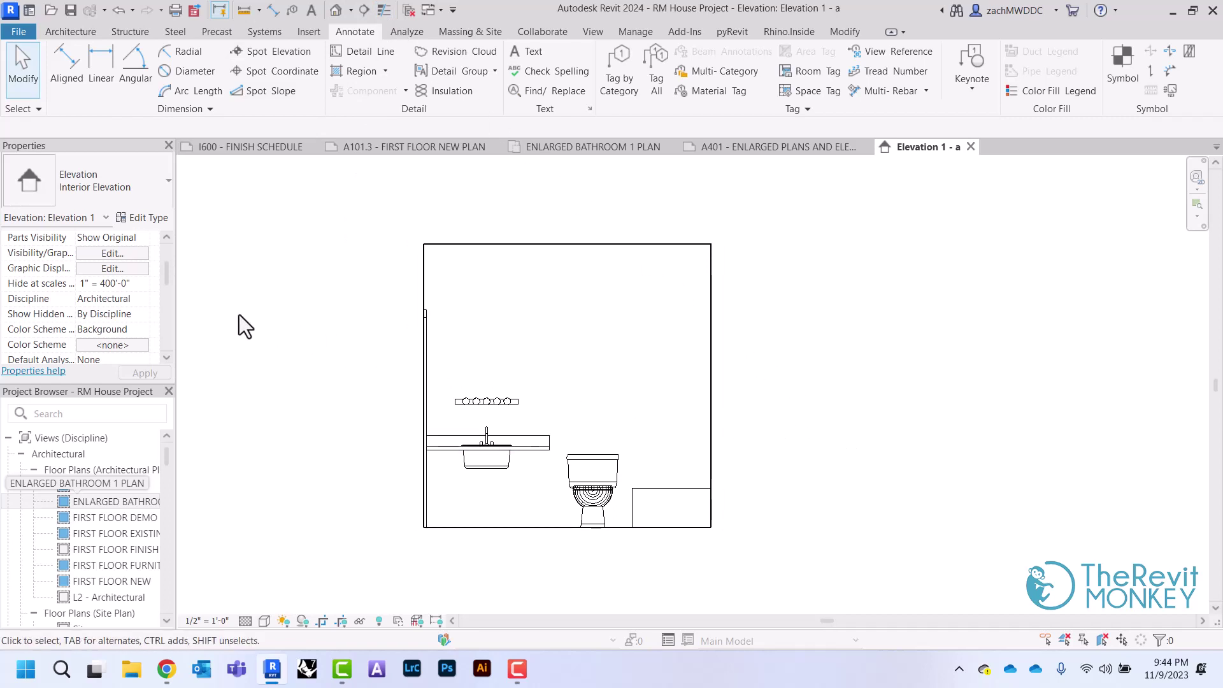
{"action": "scroll", "coordinate": [136, 295], "scroll_direction": "down", "scroll_amount": 5}
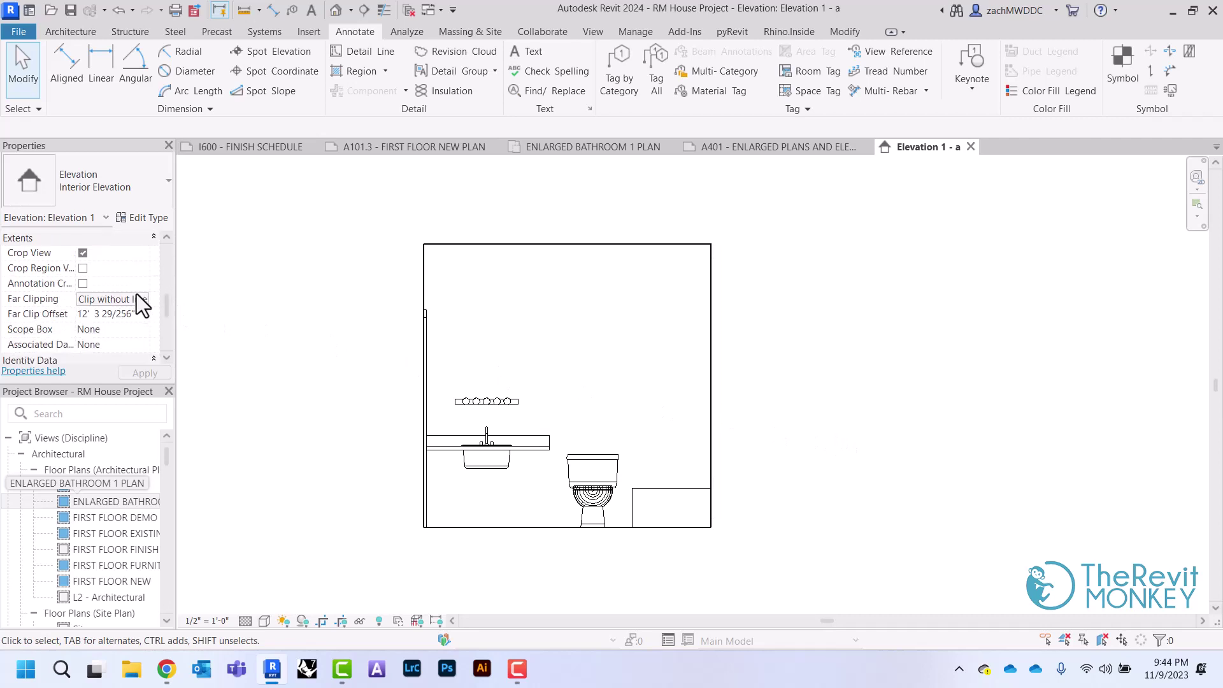
Step: Change the View Name from Elevation 1 - a to BATHROOM ELEVATION 1
{"action": "left_click", "coordinate": [141, 344]}
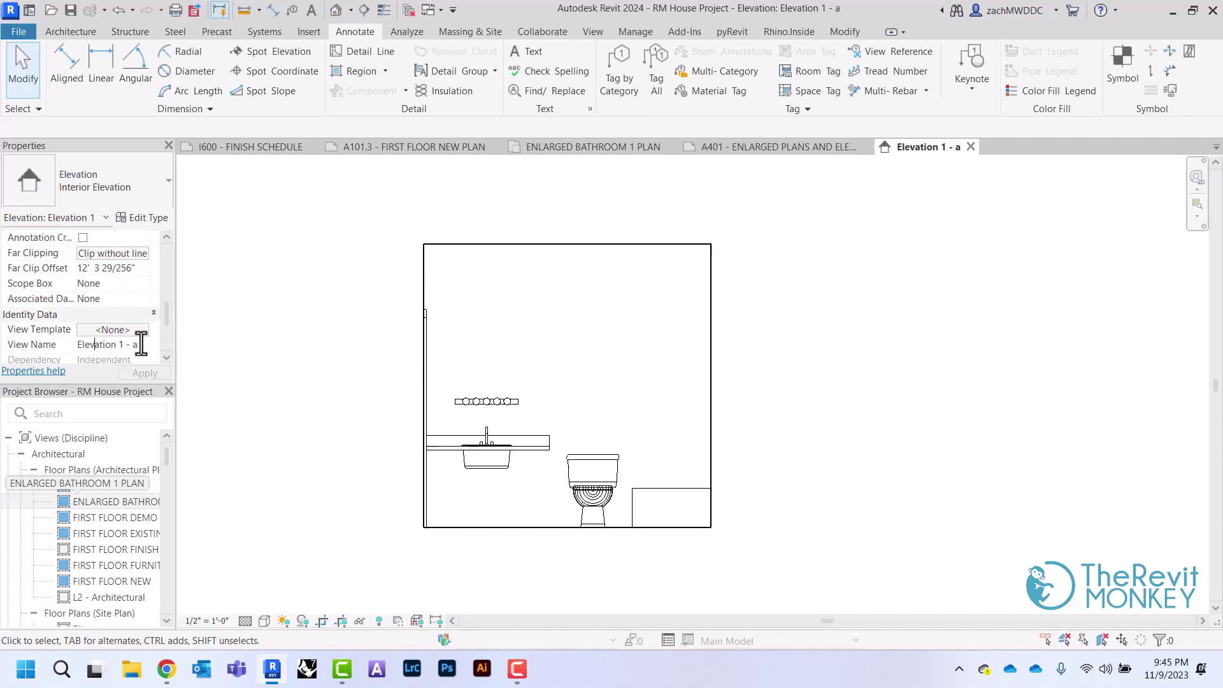
{"action": "left_click_drag", "start_coordinate": [77, 347], "coordinate": [138, 347]}
{"action": "key", "text": "BackSpace"}
{"action": "type", "text": "bathro"}
{"action": "key", "text": "BackSpace"}
{"action": "key", "text": "BackSpace"}
{"action": "key", "text": "BackSpace"}
{"action": "key", "text": "BackSpace"}
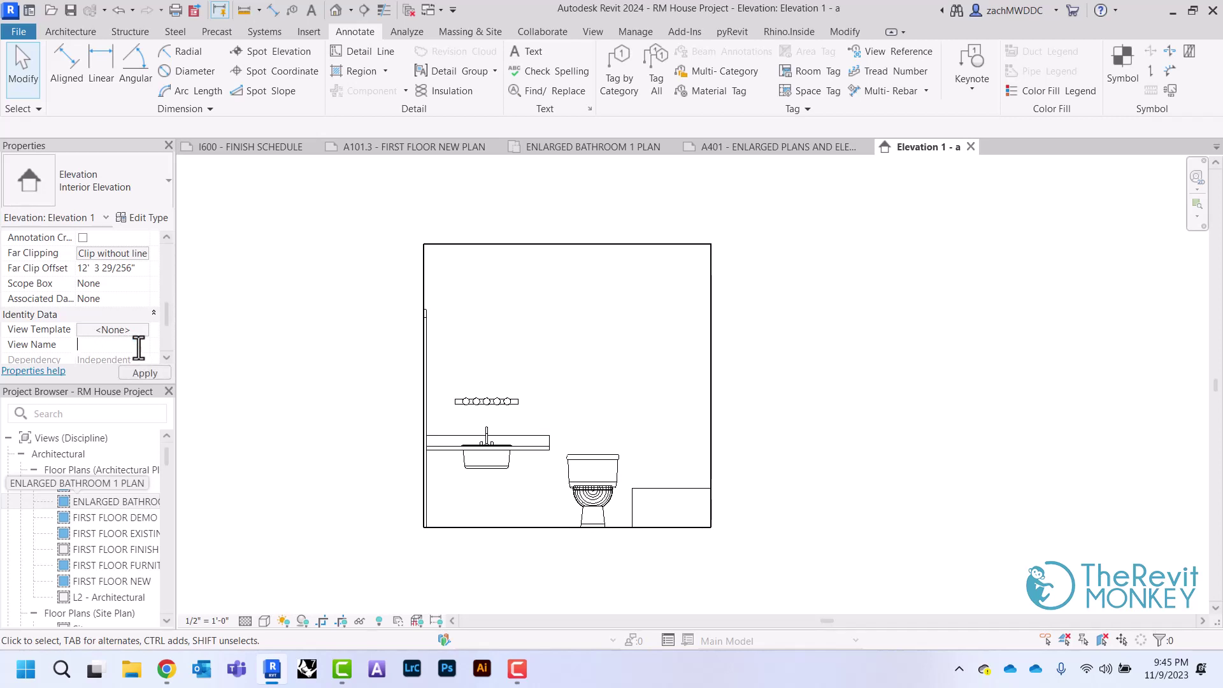
{"action": "type", "text": "THRO"}
{"action": "type", "text": "OM ELEVAT"}
{"action": "type", "text": "ION"}
{"action": "type", "text": " 1"}
{"action": "left_click", "coordinate": [382, 322]}
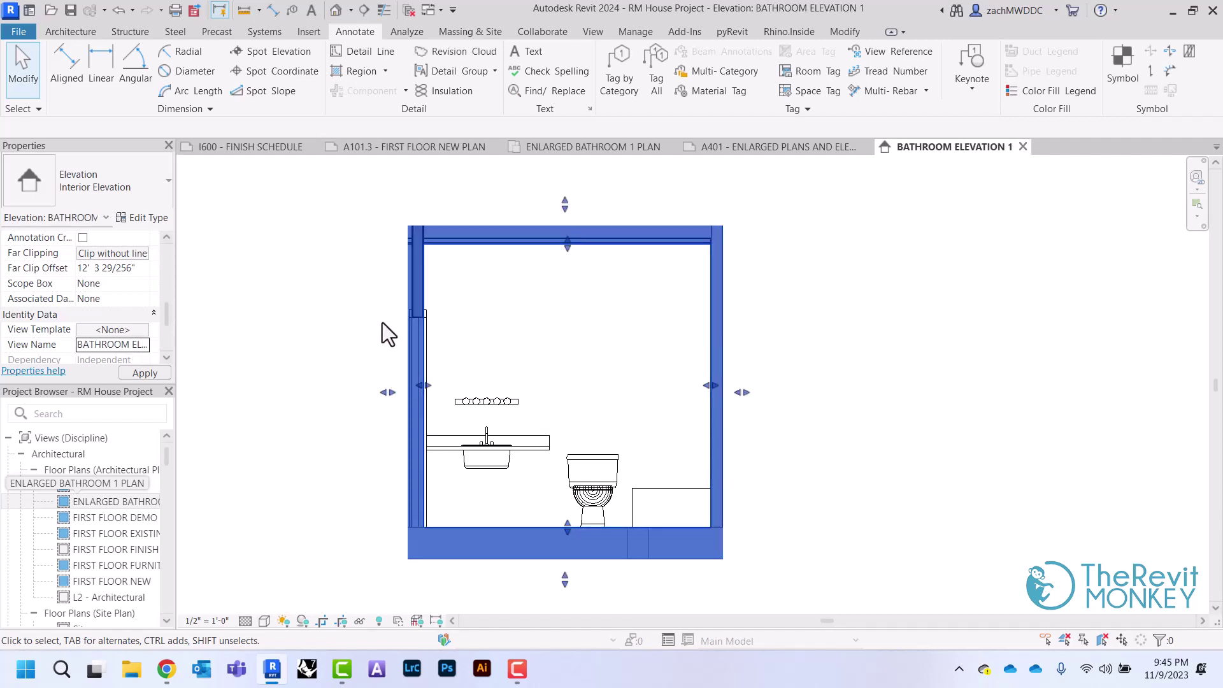
Step: Enter BATHROOM ELEVATION as the view's Title on Sheet
{"action": "left_click", "coordinate": [242, 300]}
{"action": "scroll", "coordinate": [81, 299], "scroll_direction": "down", "scroll_amount": 5}
{"action": "left_click", "coordinate": [81, 300]}
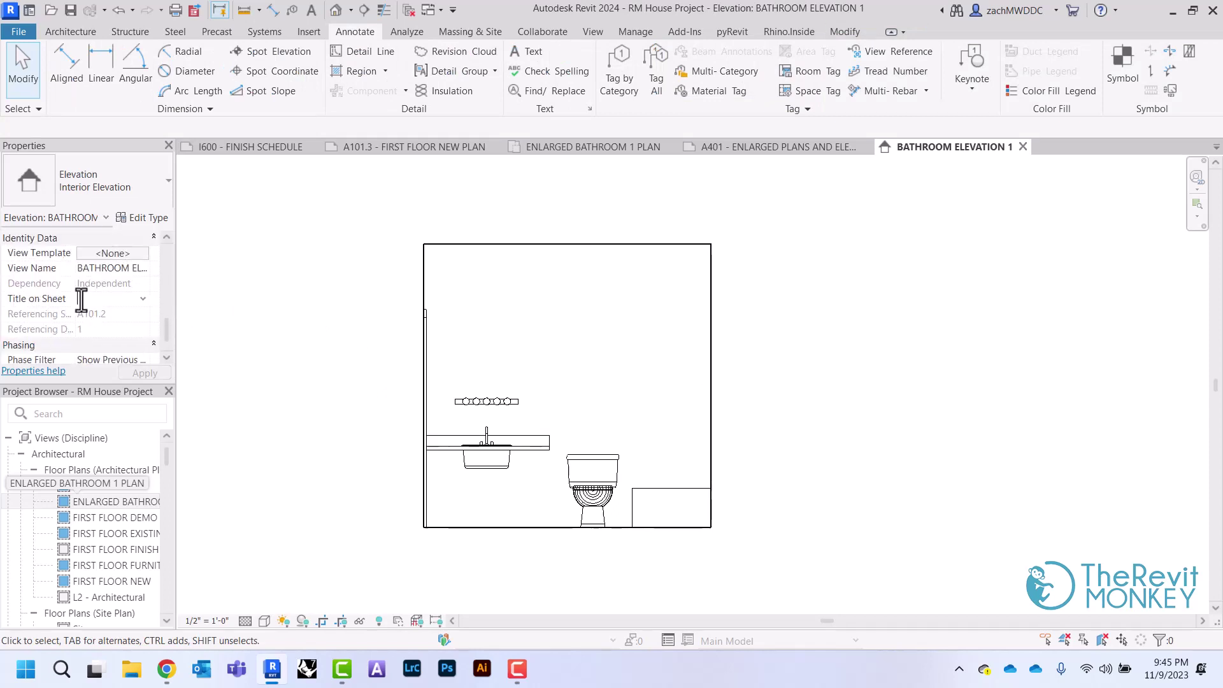
{"action": "type", "text": "b"}
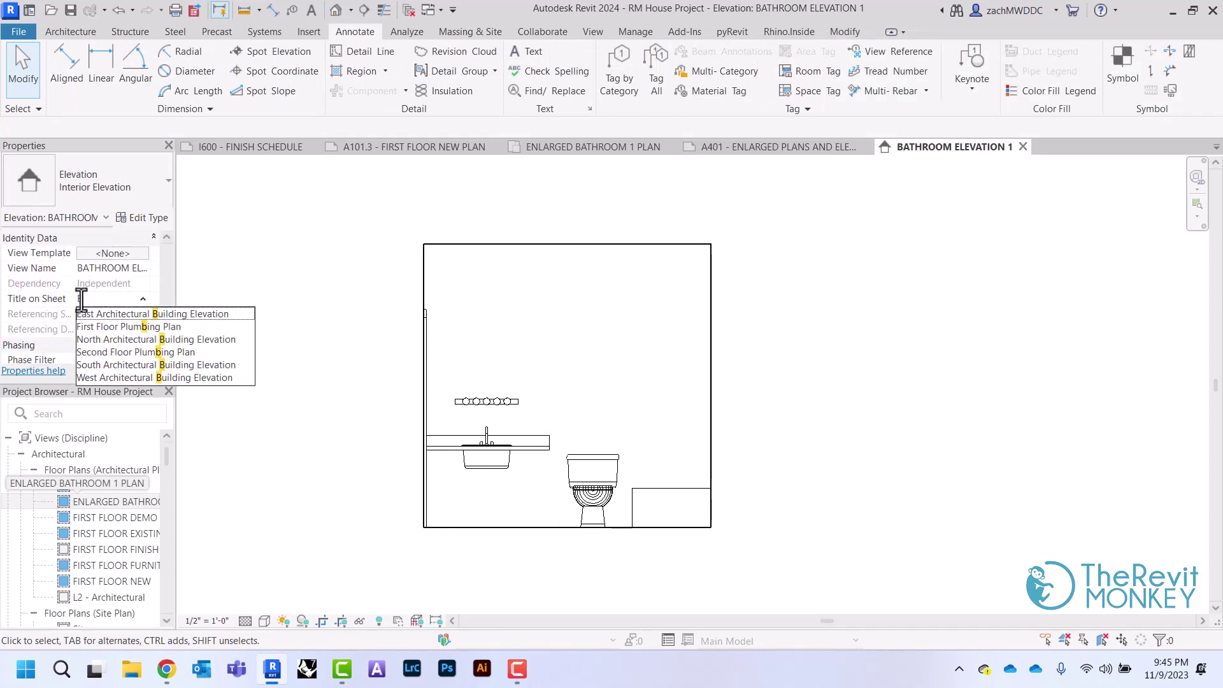
{"action": "type", "text": "ATHRO"}
{"action": "type", "text": "OM ELEVATION"}
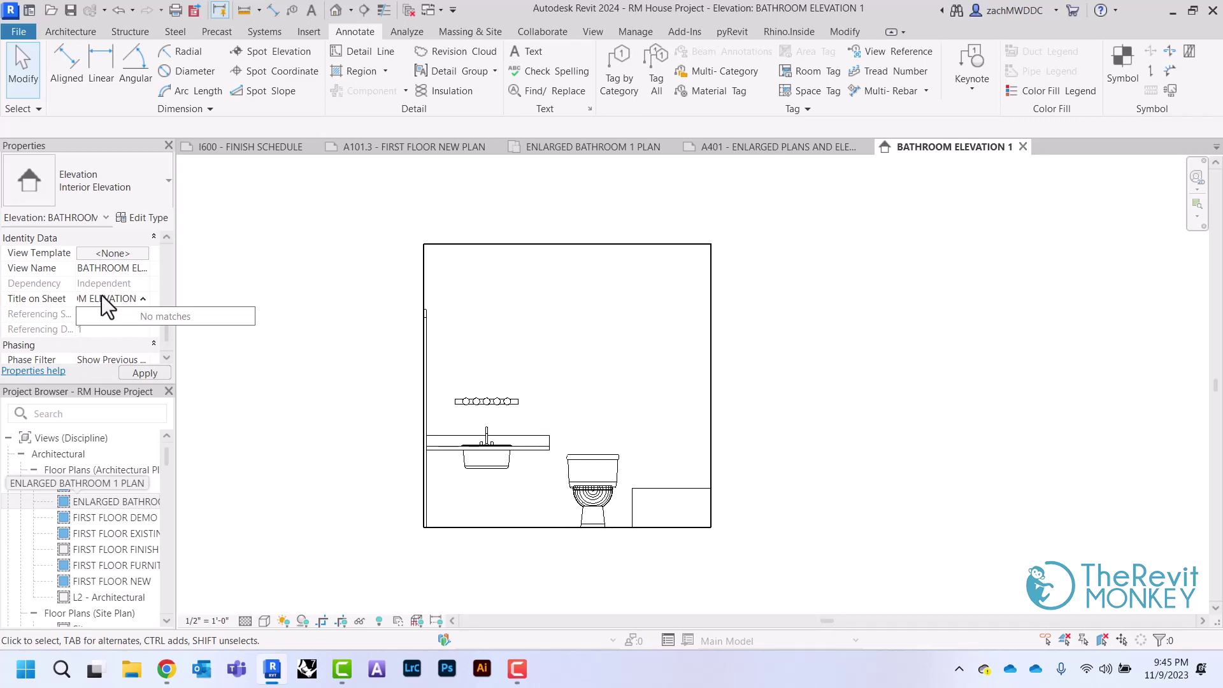
Step: Switch to sheet A401 and pan to make room beside the ENLARGED BATHROOM 1 PLAN viewport
{"action": "left_click", "coordinate": [762, 147]}
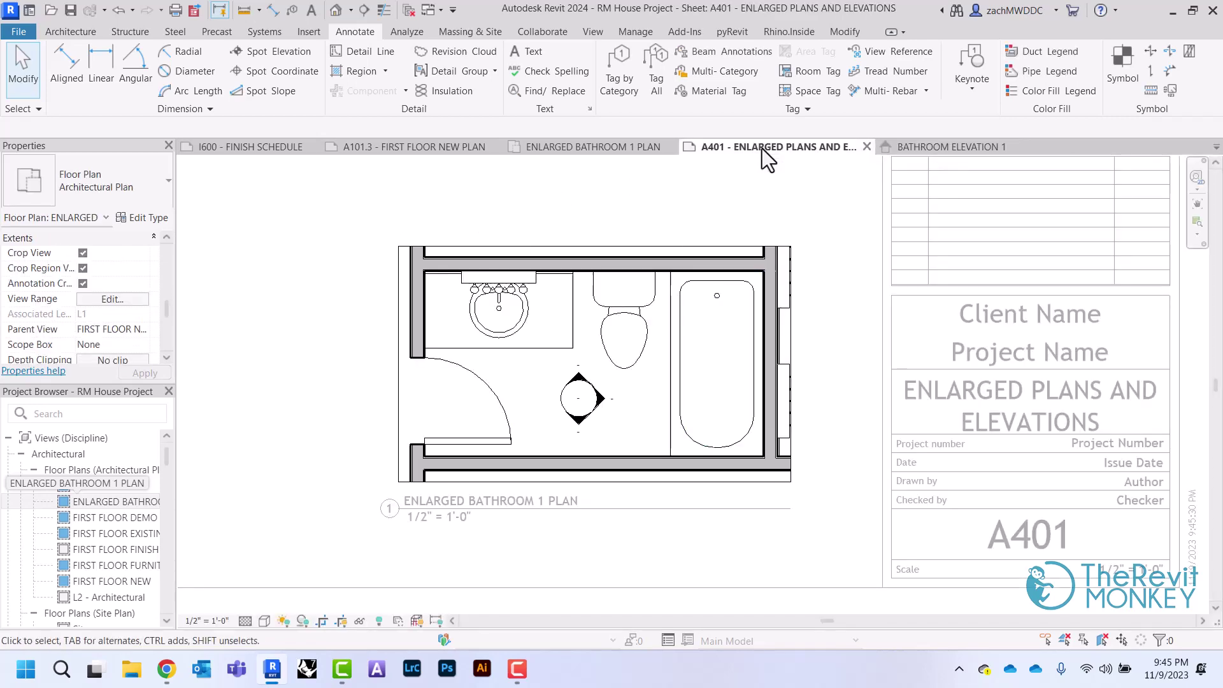
{"action": "middle_click_drag", "start_coordinate": [763, 159], "coordinate": [783, 169]}
{"action": "scroll", "coordinate": [112, 517], "scroll_direction": "down", "scroll_amount": 3}
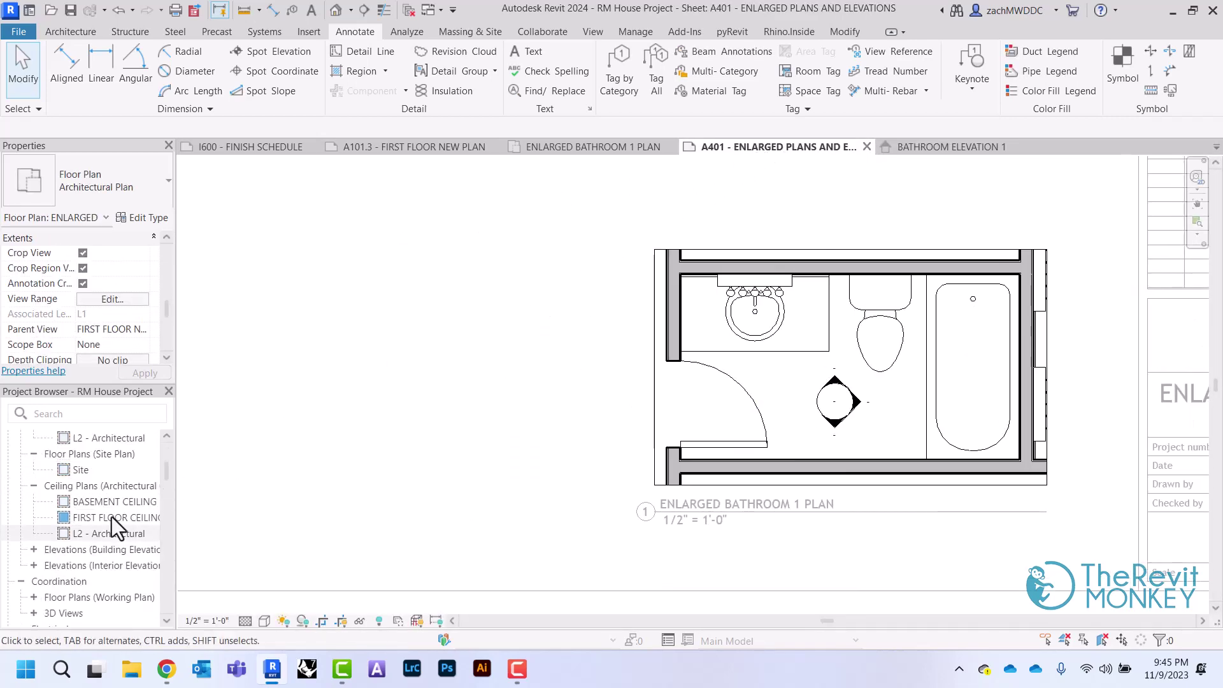
{"action": "scroll", "coordinate": [112, 517], "scroll_direction": "up", "scroll_amount": 2}
{"action": "scroll", "coordinate": [112, 517], "scroll_direction": "down", "scroll_amount": 4}
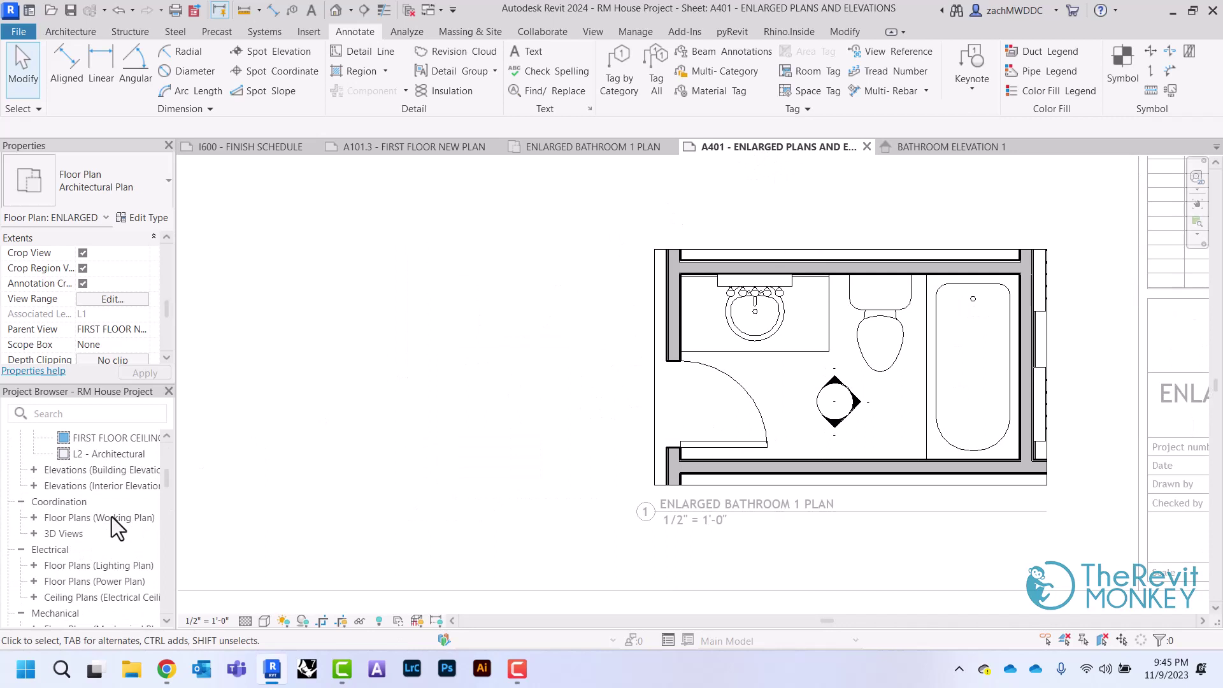
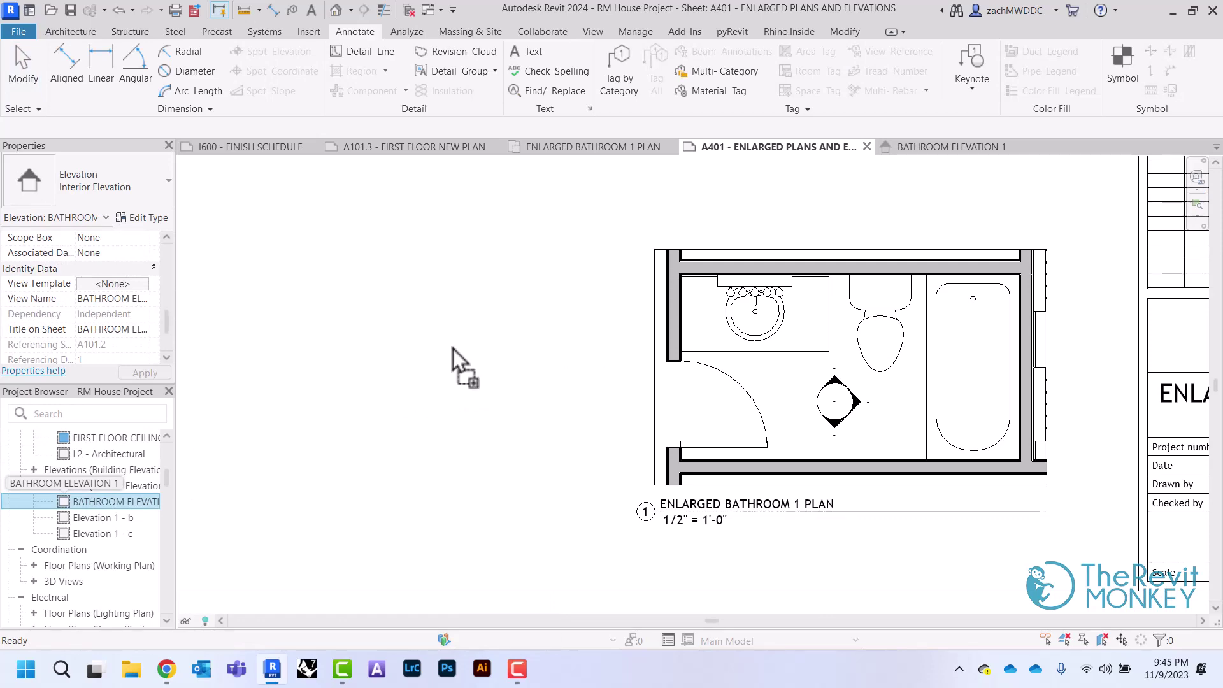
Step: Drop the BATHROOM ELEVATION view at 1/2" = 1'-0" just left of the ENLARGED BATHROOM 1 PLAN viewport
{"action": "scroll", "coordinate": [389, 326], "scroll_direction": "down", "scroll_amount": 2}
{"action": "middle_click_drag", "start_coordinate": [389, 326], "coordinate": [416, 338]}
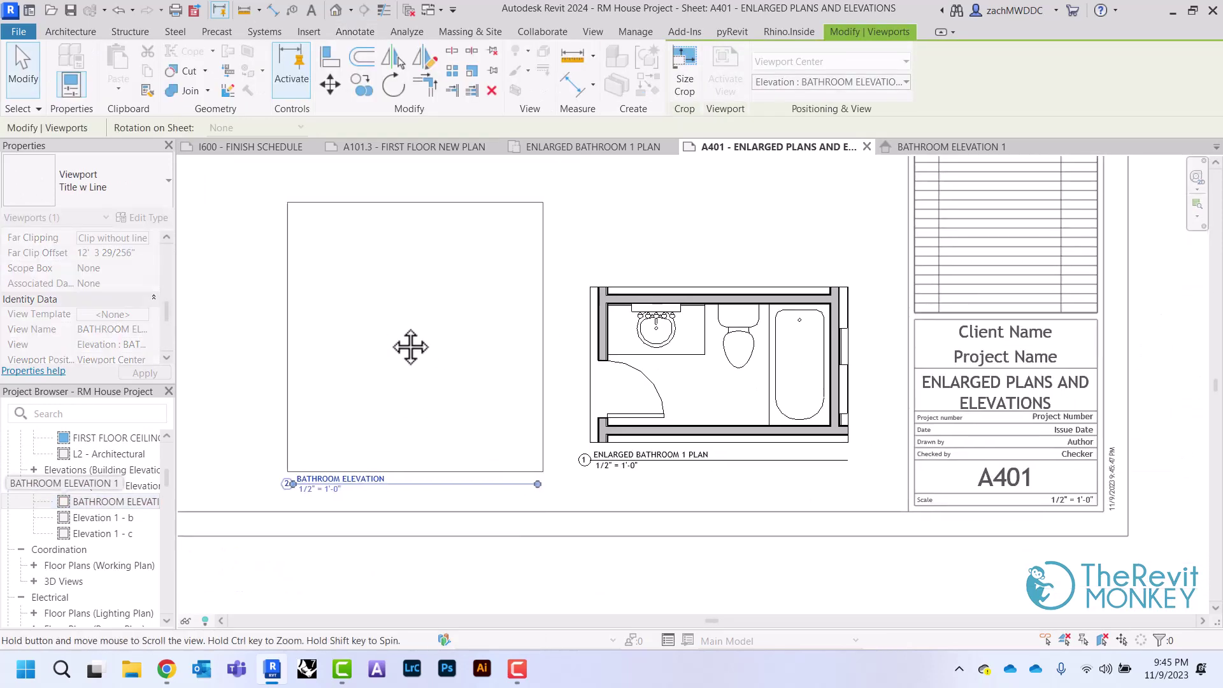
{"action": "left_click", "coordinate": [401, 319]}
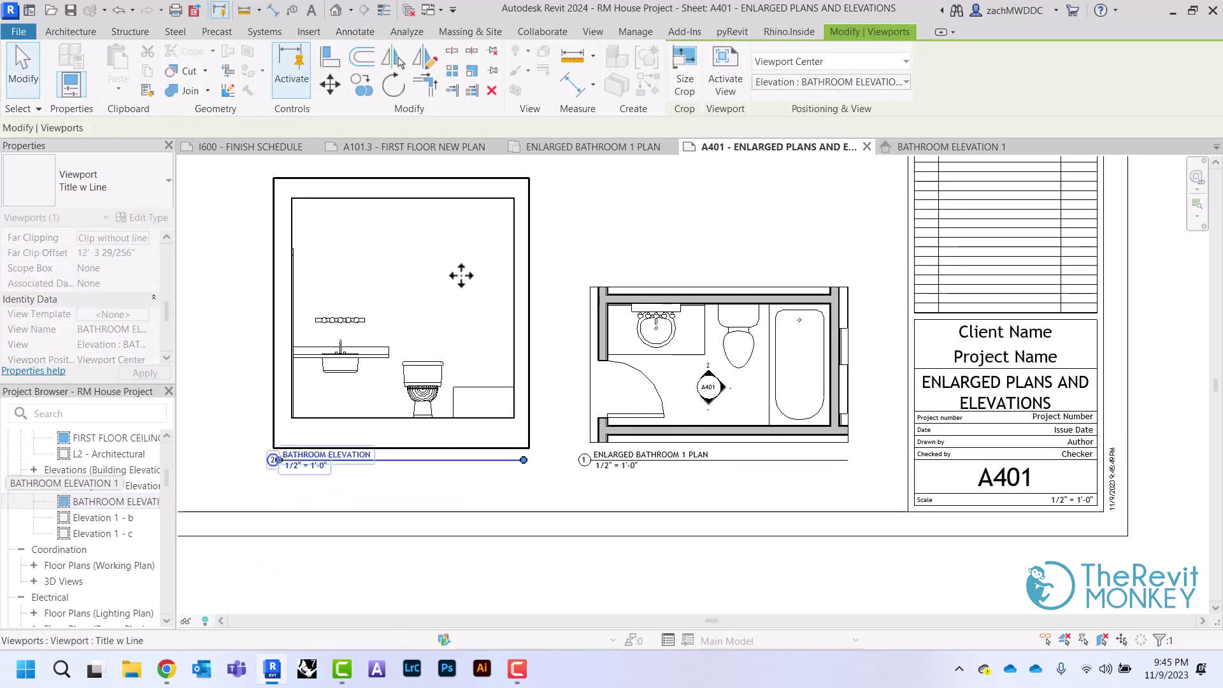
{"action": "left_click", "coordinate": [560, 204]}
{"action": "middle_click_drag", "start_coordinate": [560, 204], "coordinate": [864, 211]}
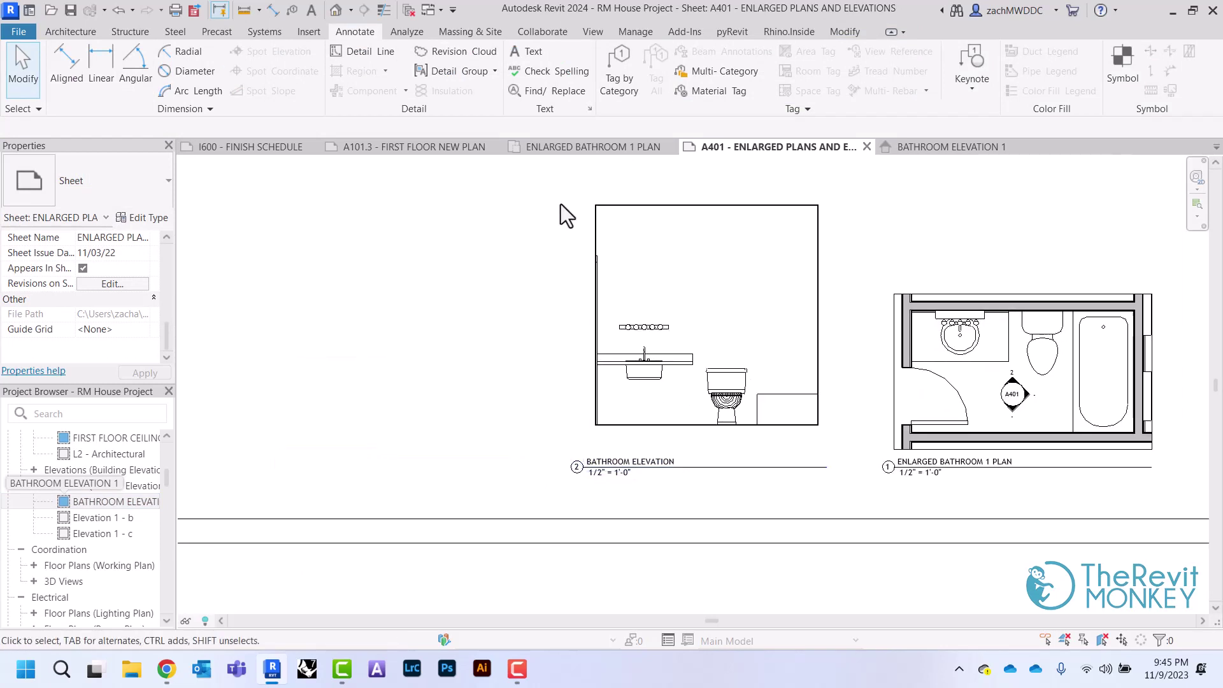
{"action": "scroll", "coordinate": [561, 204], "scroll_direction": "left", "scroll_amount": 3, "text": "shift"}
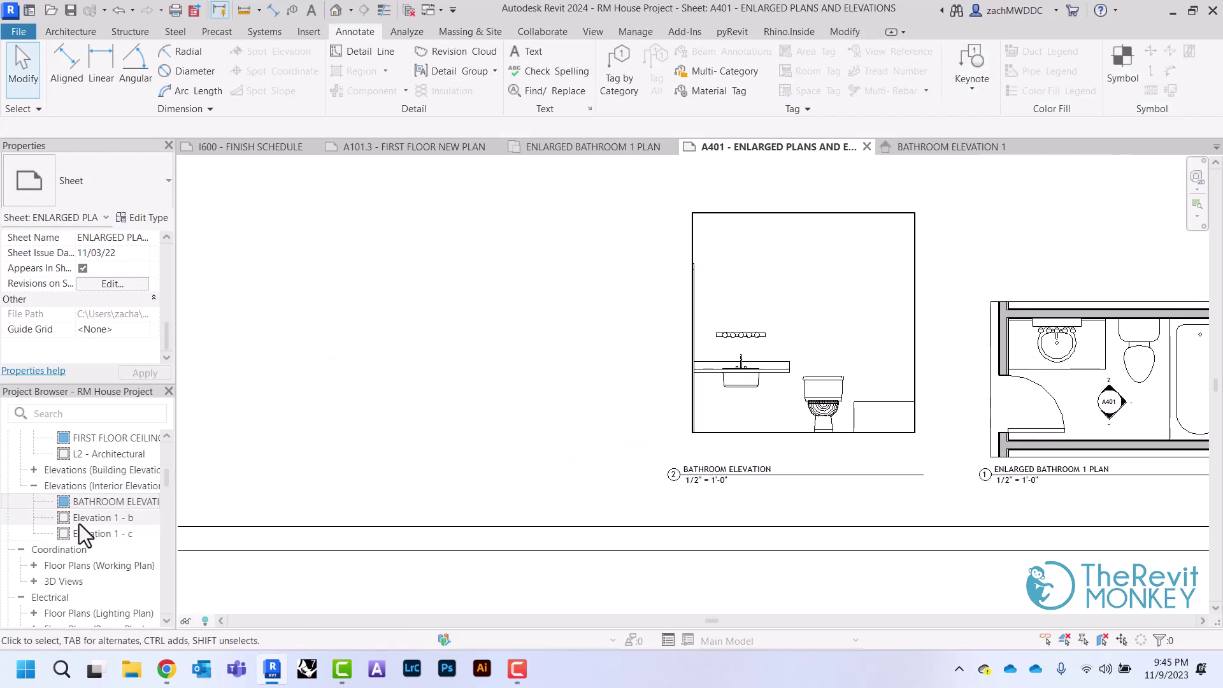
Step: Place Elevation 1 - b left of the bathroom elevation and widen its crop to show the walls
{"action": "left_click", "coordinate": [89, 518]}
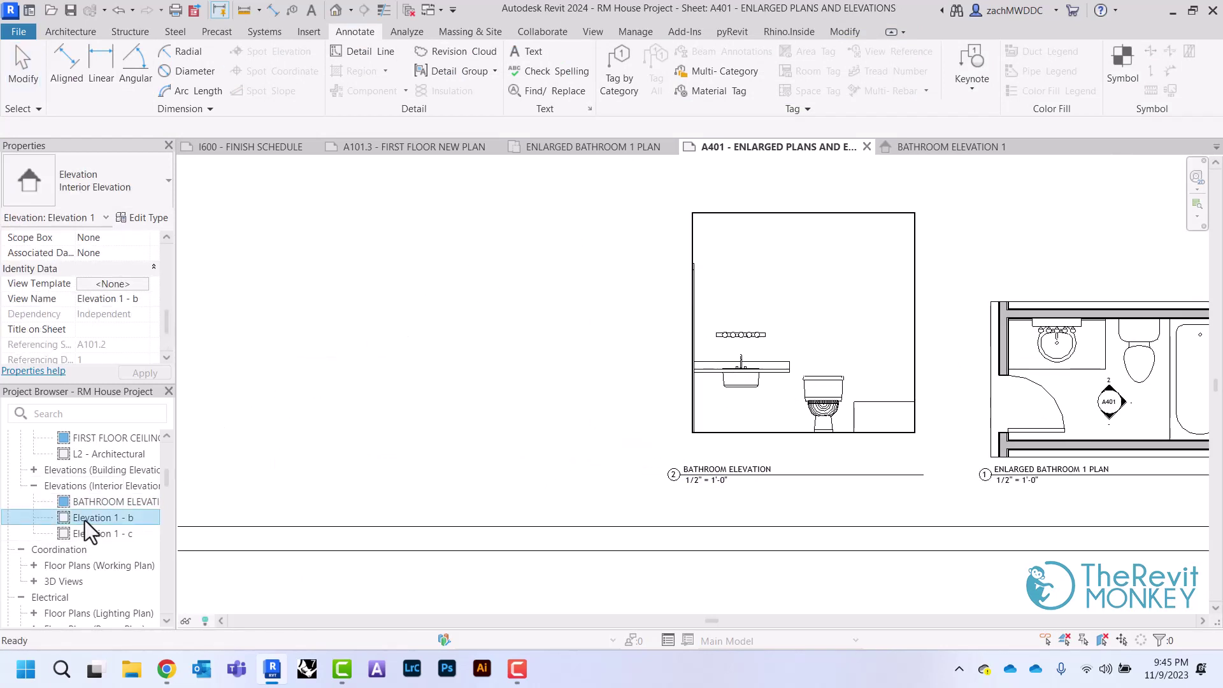
{"action": "left_click", "coordinate": [507, 323]}
{"action": "double_click", "coordinate": [507, 319]}
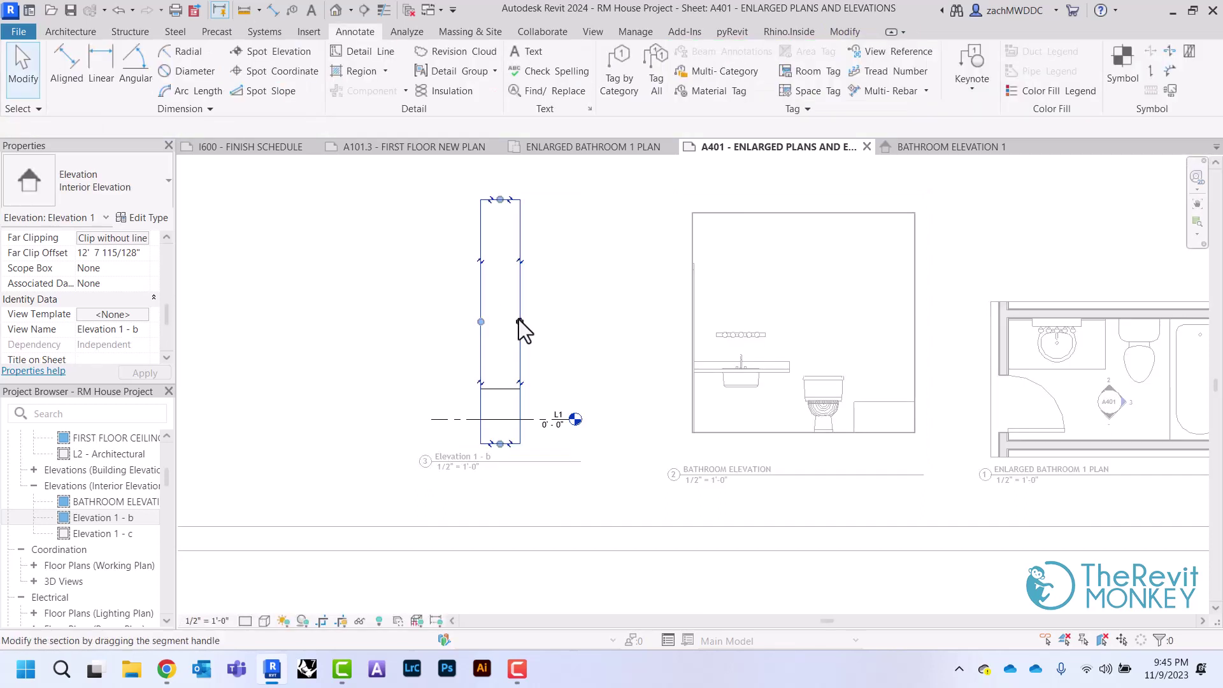
{"action": "left_click", "coordinate": [518, 319]}
{"action": "left_click_drag", "start_coordinate": [519, 319], "coordinate": [377, 321]}
{"action": "left_click_drag", "start_coordinate": [461, 199], "coordinate": [462, 183]}
{"action": "left_click", "coordinate": [593, 231]}
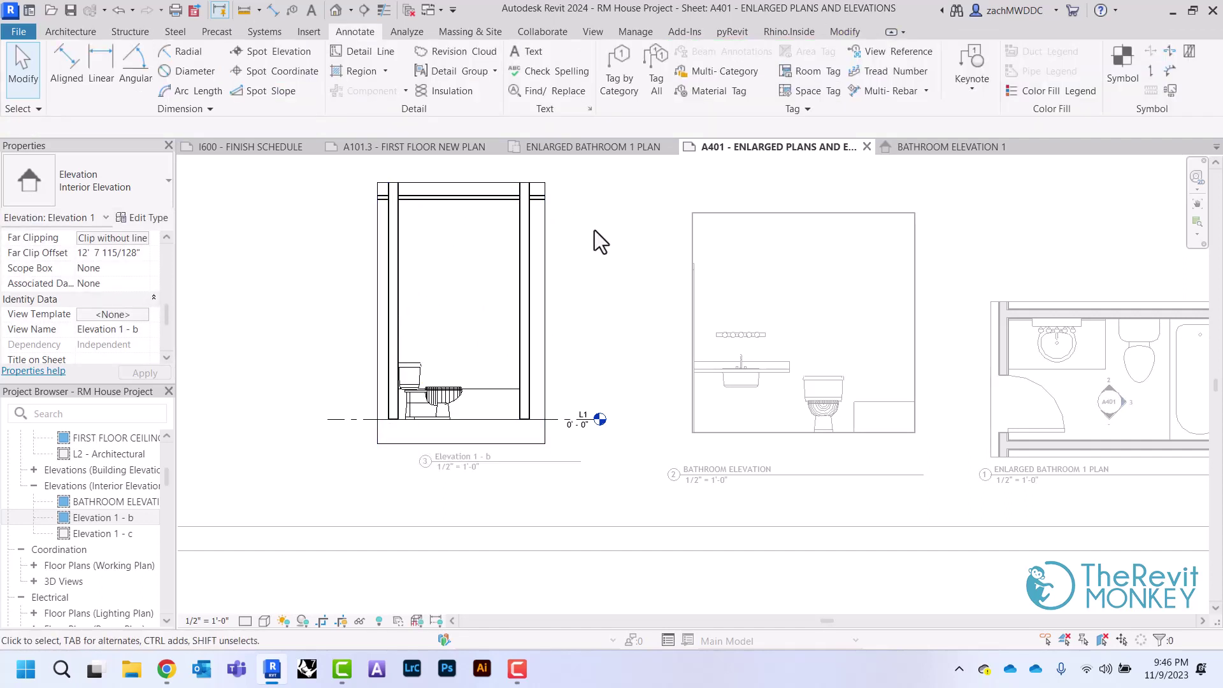
Step: Hide the L1 level category in the Elevation 1 - b view
{"action": "left_click", "coordinate": [565, 415]}
{"action": "left_click", "coordinate": [520, 57]}
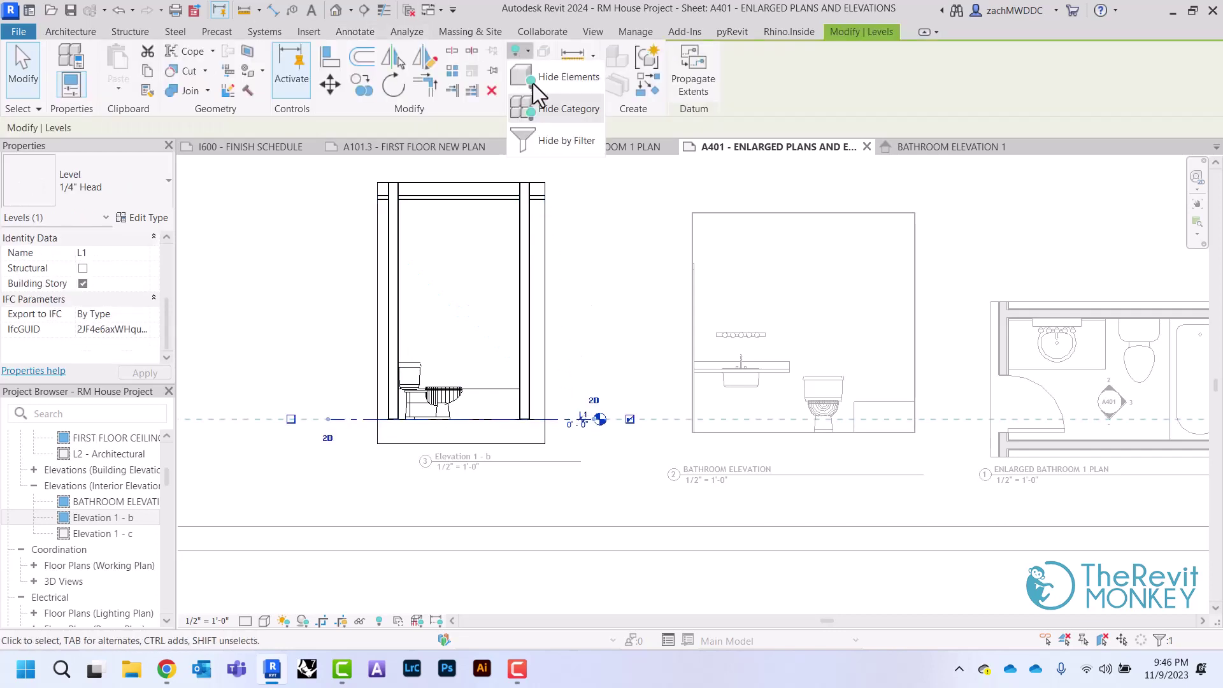
{"action": "left_click", "coordinate": [543, 103]}
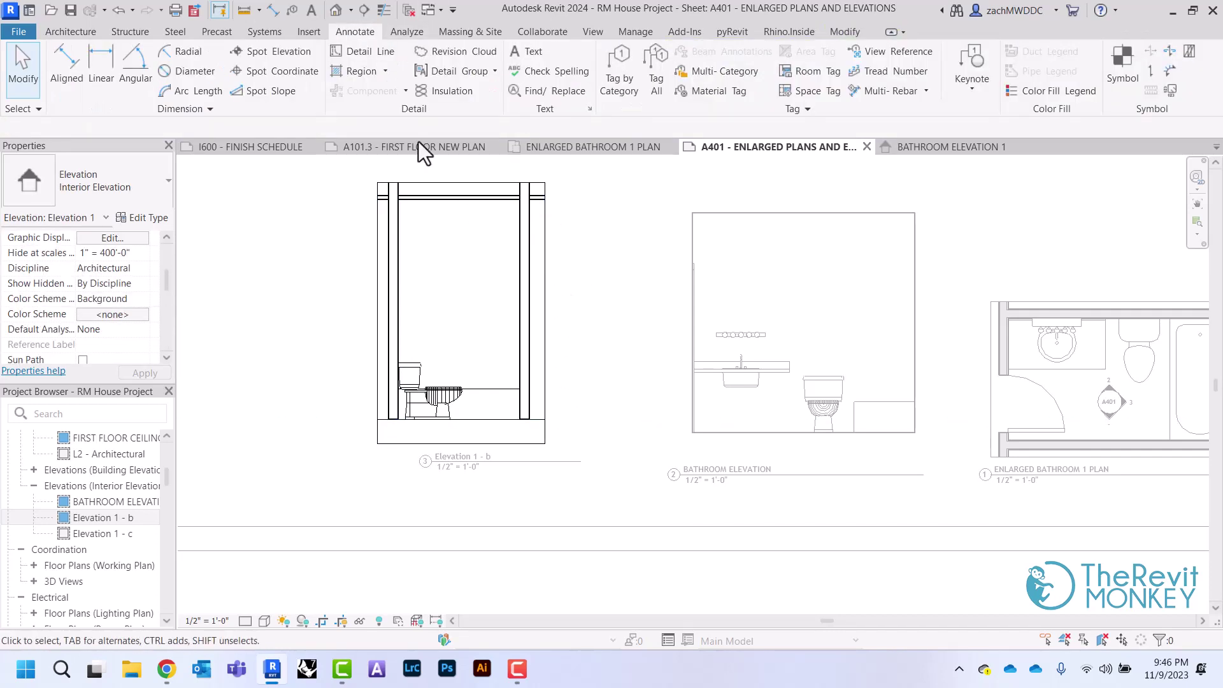
Step: Draw a rectangular Solid White filled region over the walls in Elevation 1 - b
{"action": "left_click", "coordinate": [361, 71]}
{"action": "left_click", "coordinate": [733, 54]}
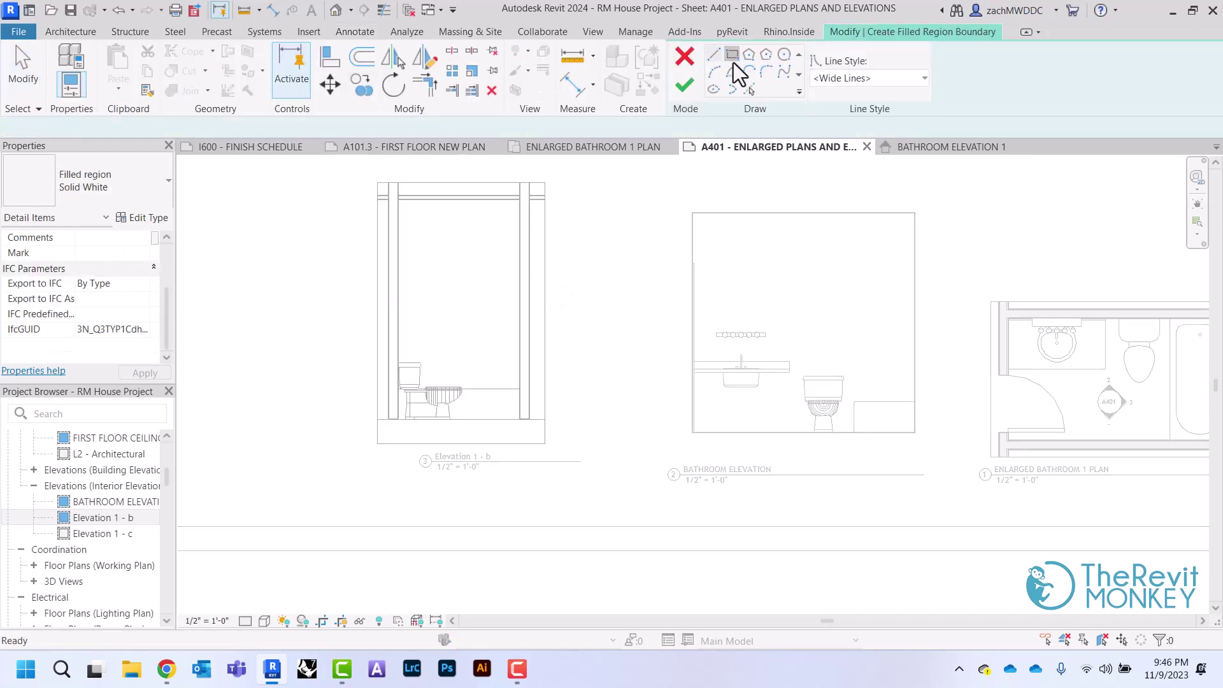
{"action": "left_click", "coordinate": [364, 176]}
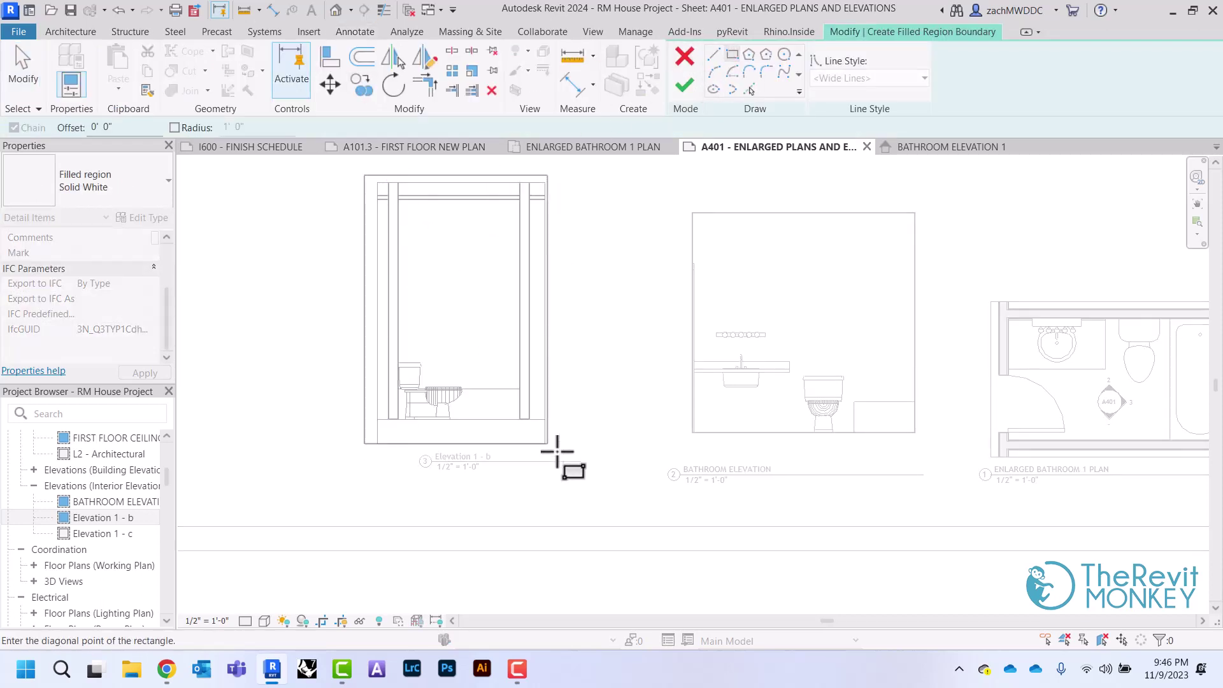
{"action": "key", "text": "Escape"}
{"action": "left_click", "coordinate": [398, 200]}
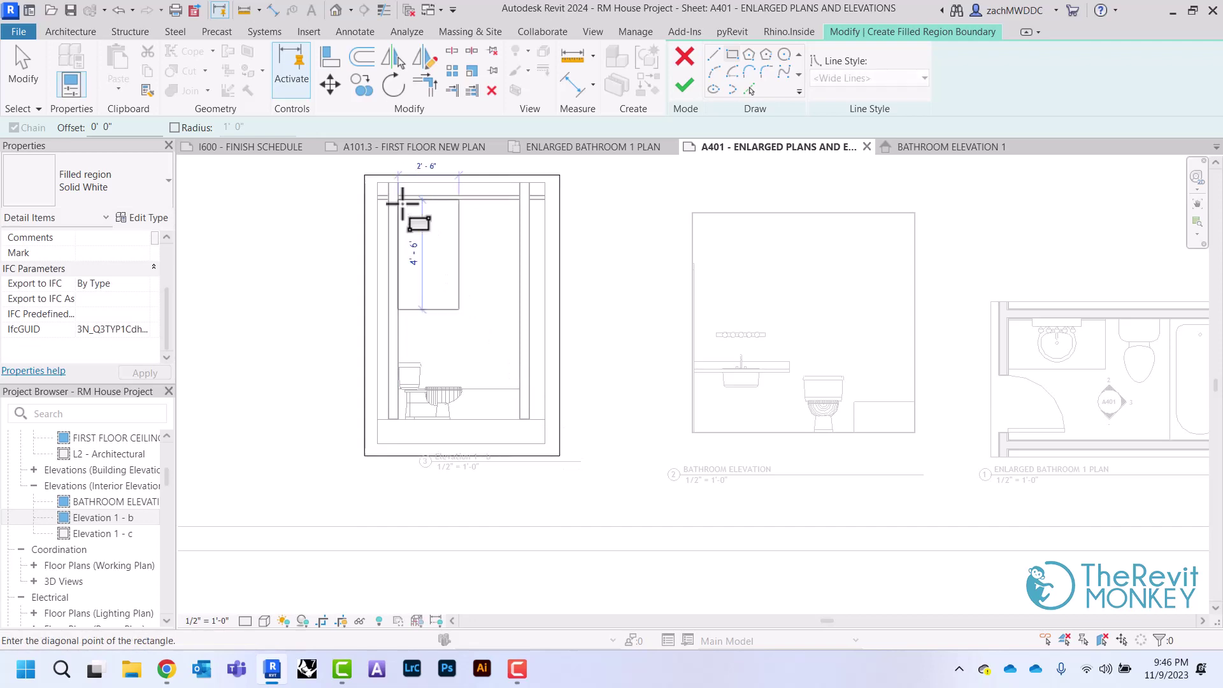
{"action": "scroll", "coordinate": [520, 417], "scroll_direction": "up", "scroll_amount": 5}
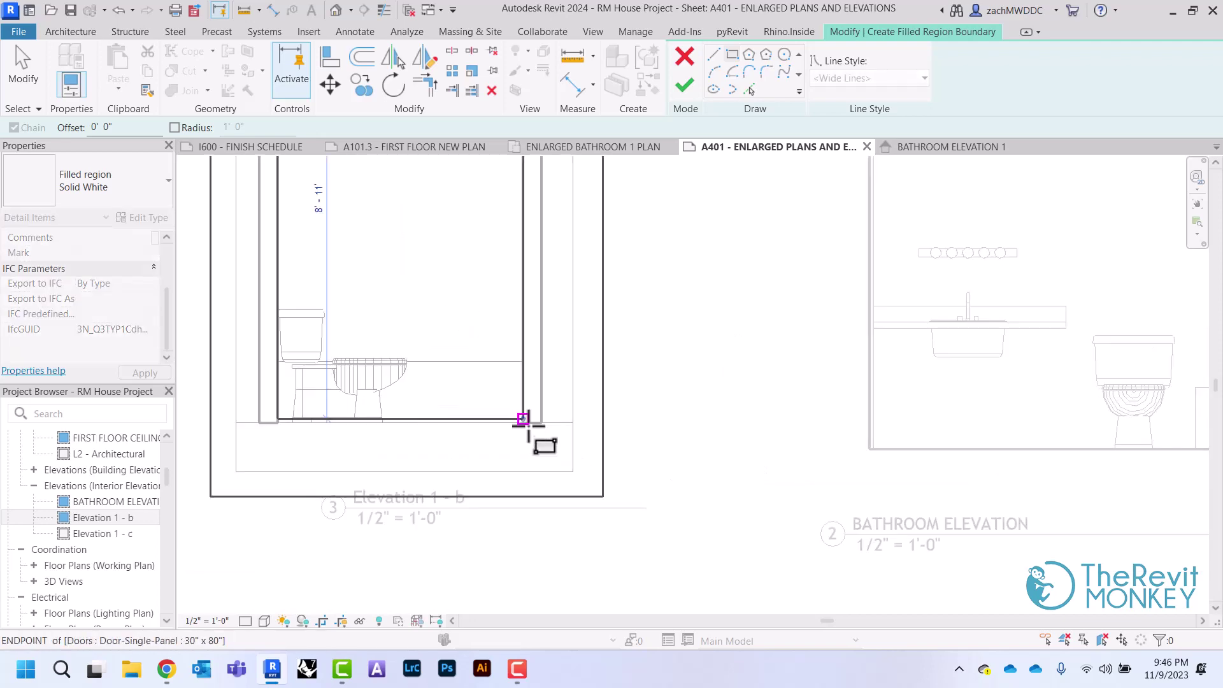
{"action": "left_click", "coordinate": [528, 427]}
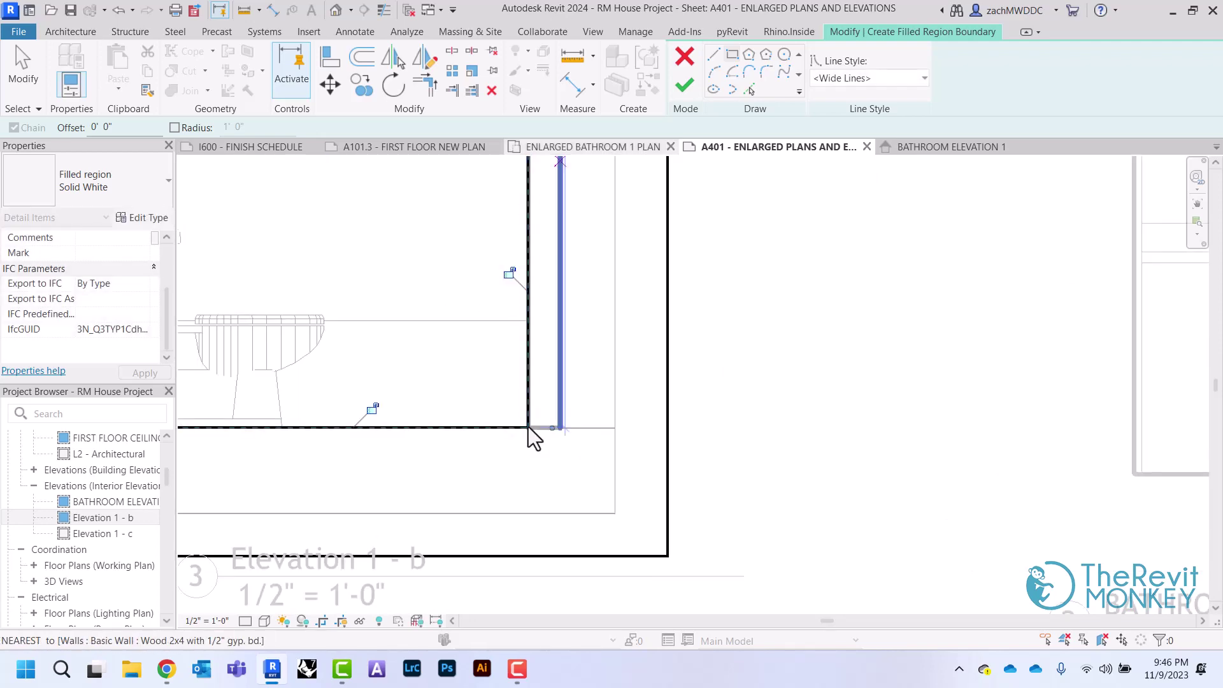
{"action": "left_click", "coordinate": [684, 86]}
{"action": "scroll", "coordinate": [396, 542], "scroll_direction": "down", "scroll_amount": 2}
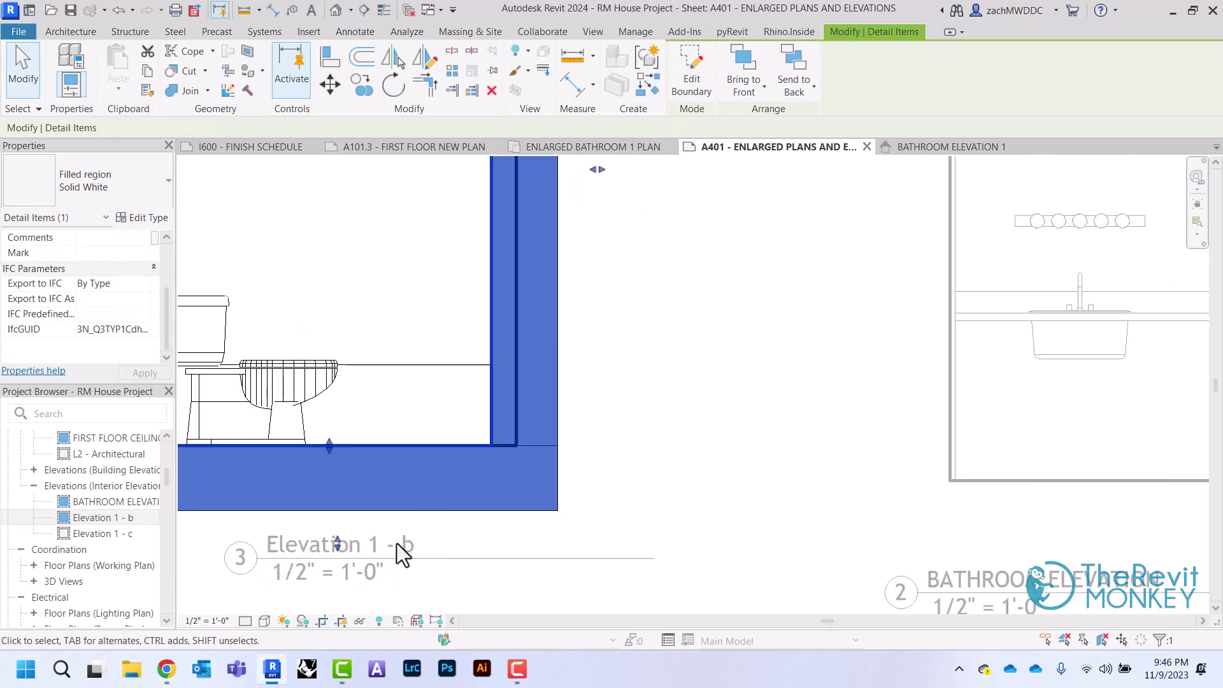
Step: Hide the crop region of Elevation 1 - b
{"action": "left_click", "coordinate": [344, 626]}
{"action": "middle_click_drag", "start_coordinate": [359, 368], "coordinate": [623, 475]}
{"action": "scroll", "coordinate": [622, 475], "scroll_direction": "down", "scroll_amount": 2}
{"action": "scroll", "coordinate": [552, 327], "scroll_direction": "down", "scroll_amount": 4}
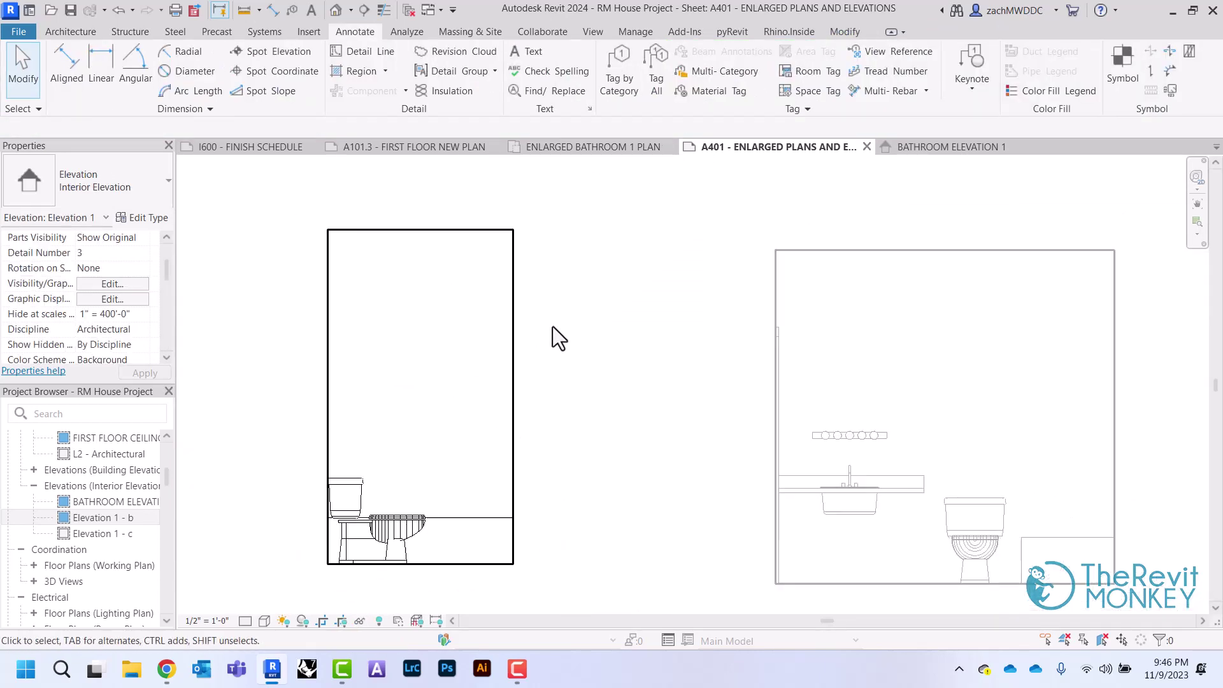
Step: Move the Elevation 1 - b viewport down to align with the others and shift its title left
{"action": "double_click", "coordinate": [649, 236]}
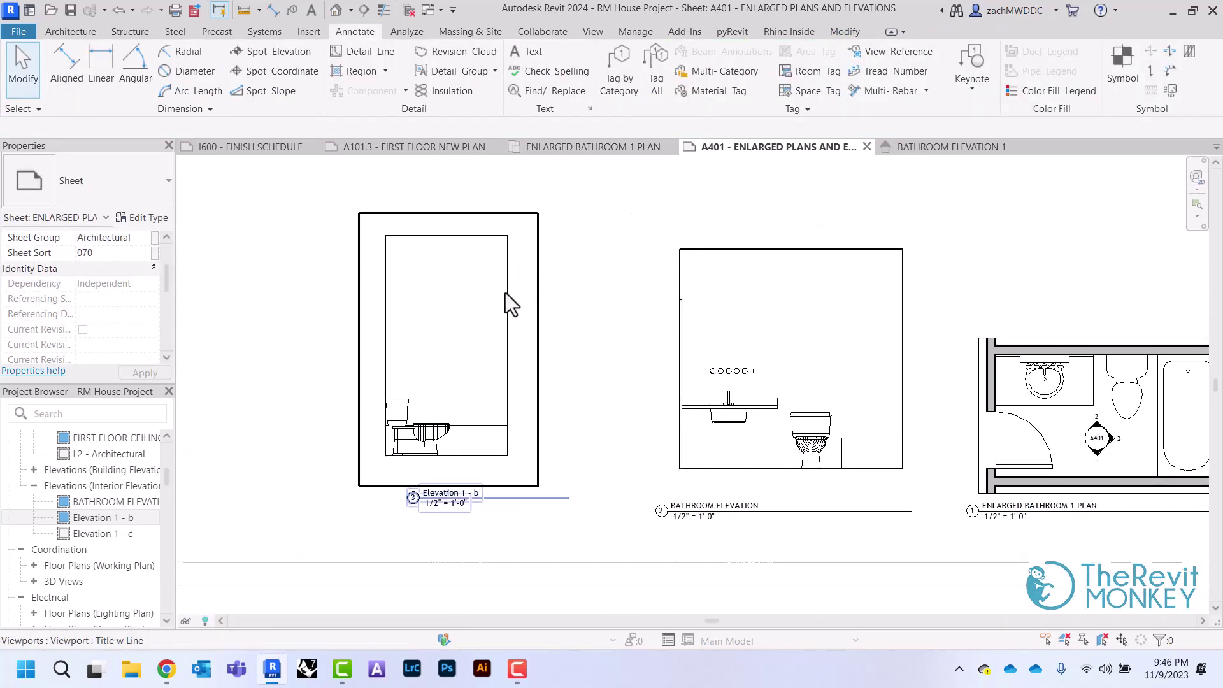
{"action": "left_click_drag", "start_coordinate": [443, 332], "coordinate": [484, 377]}
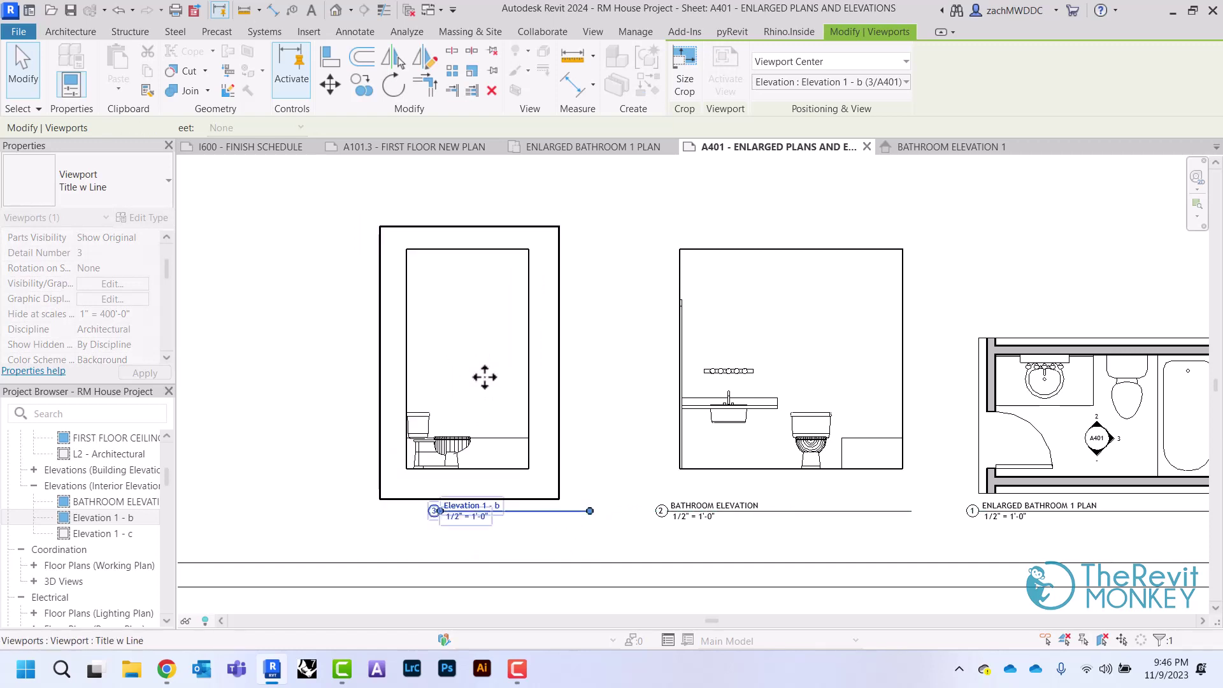
{"action": "left_click", "coordinate": [614, 320]}
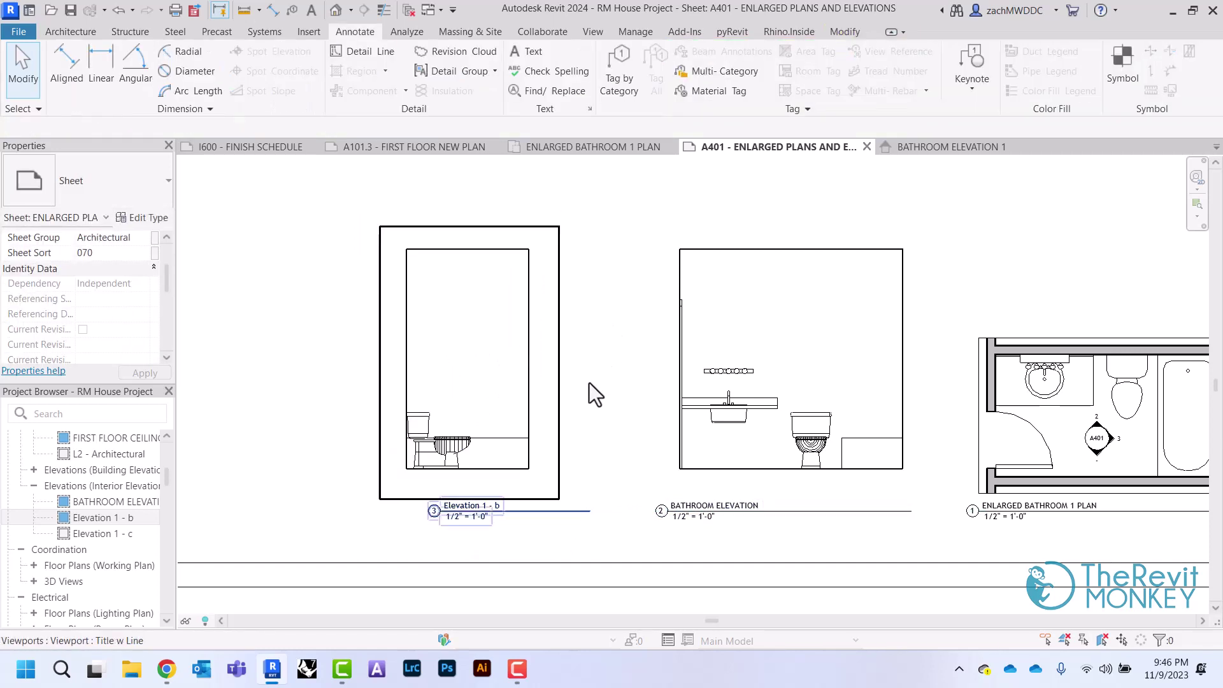
{"action": "left_click", "coordinate": [535, 511]}
{"action": "left_click_drag", "start_coordinate": [531, 510], "coordinate": [496, 511]}
{"action": "left_click", "coordinate": [597, 357]}
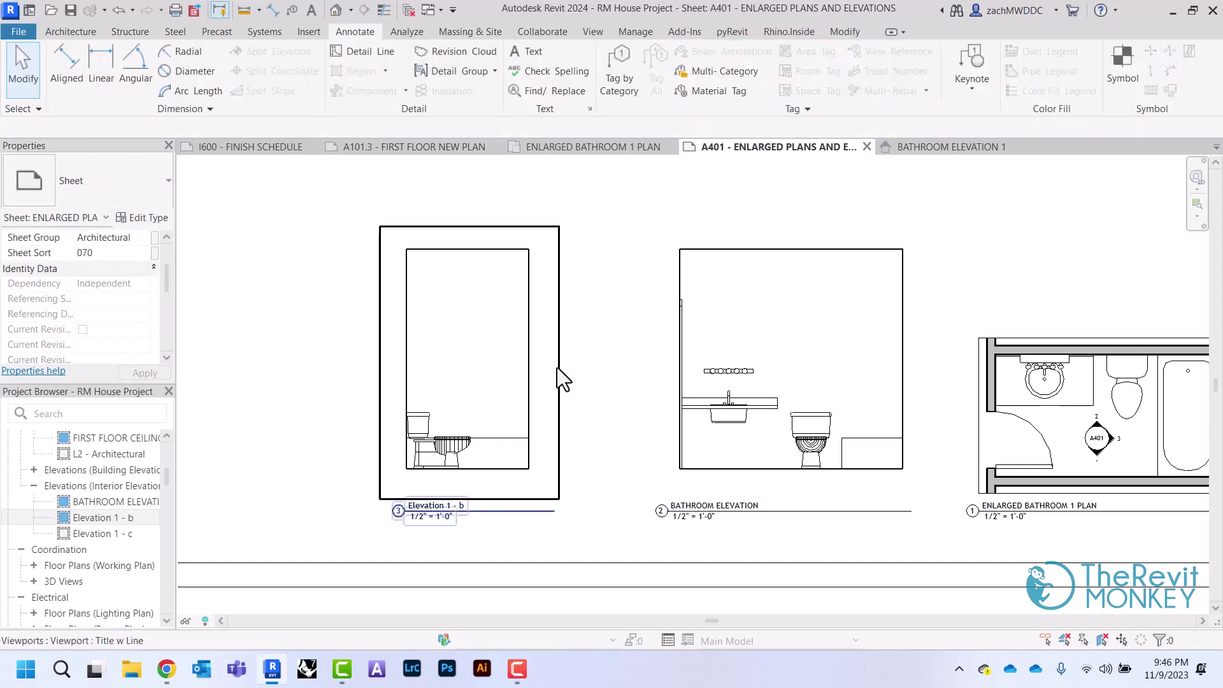
Step: Hide the toilet element in the Elevation 1 - b view only
{"action": "double_click", "coordinate": [469, 392]}
{"action": "left_click", "coordinate": [461, 443]}
{"action": "left_click", "coordinate": [460, 435]}
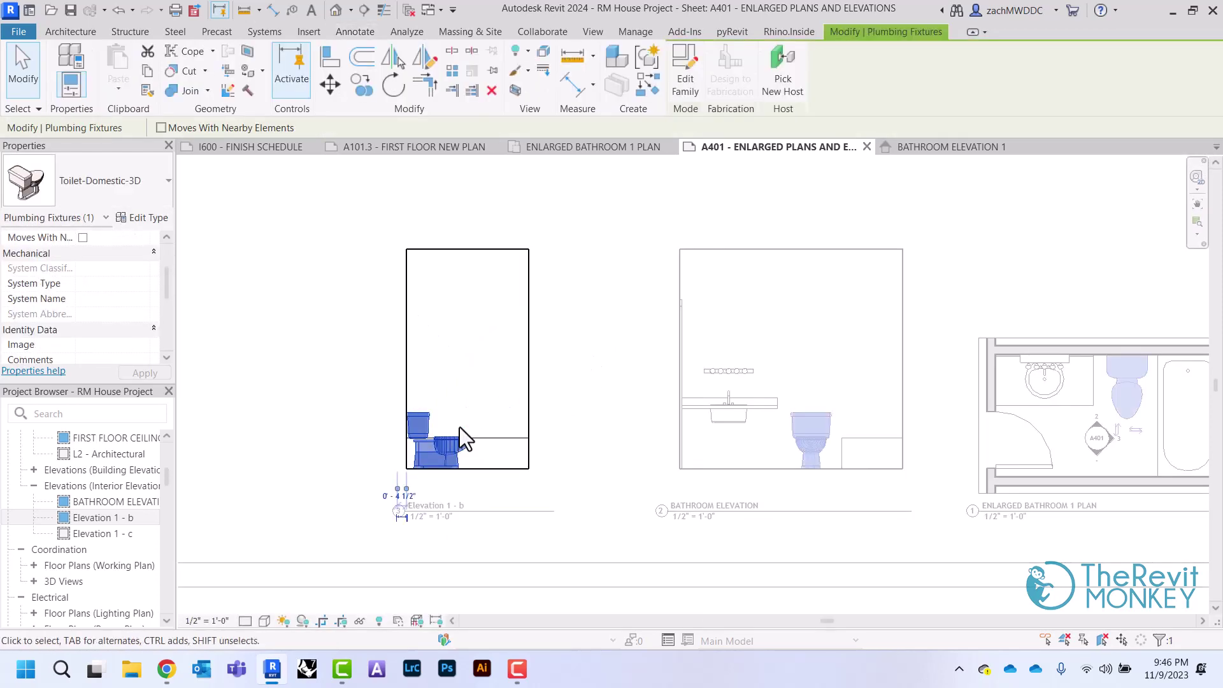
{"action": "left_click", "coordinate": [522, 55]}
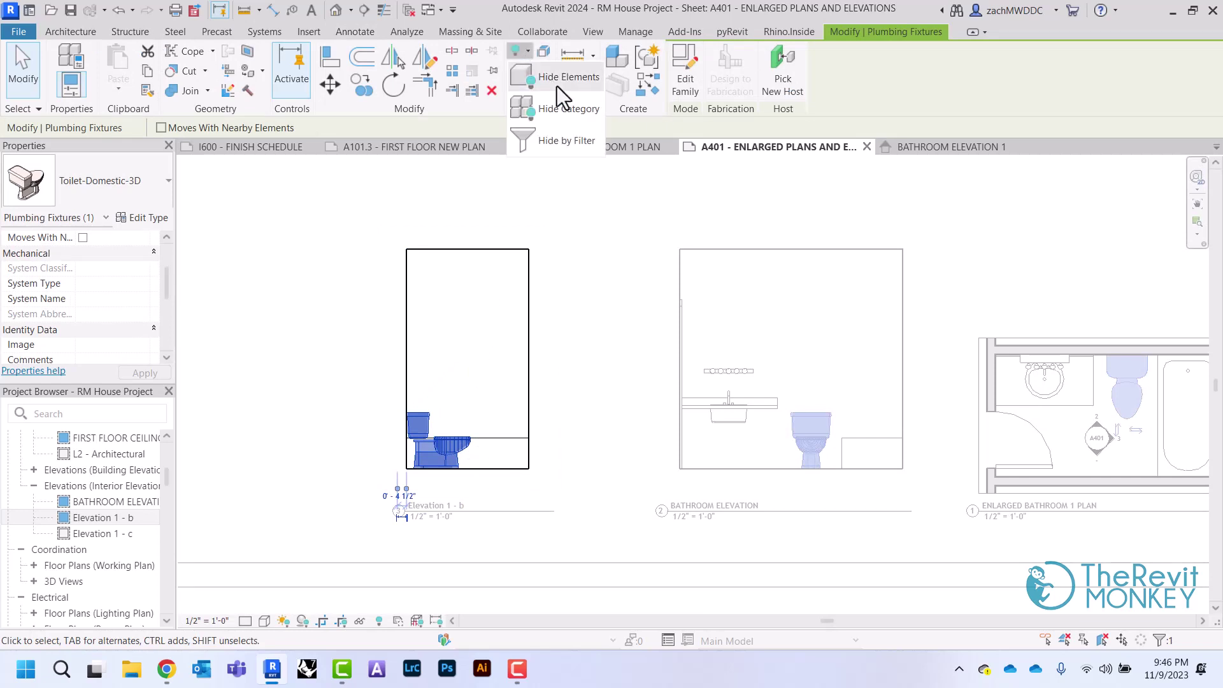
{"action": "left_click", "coordinate": [557, 86]}
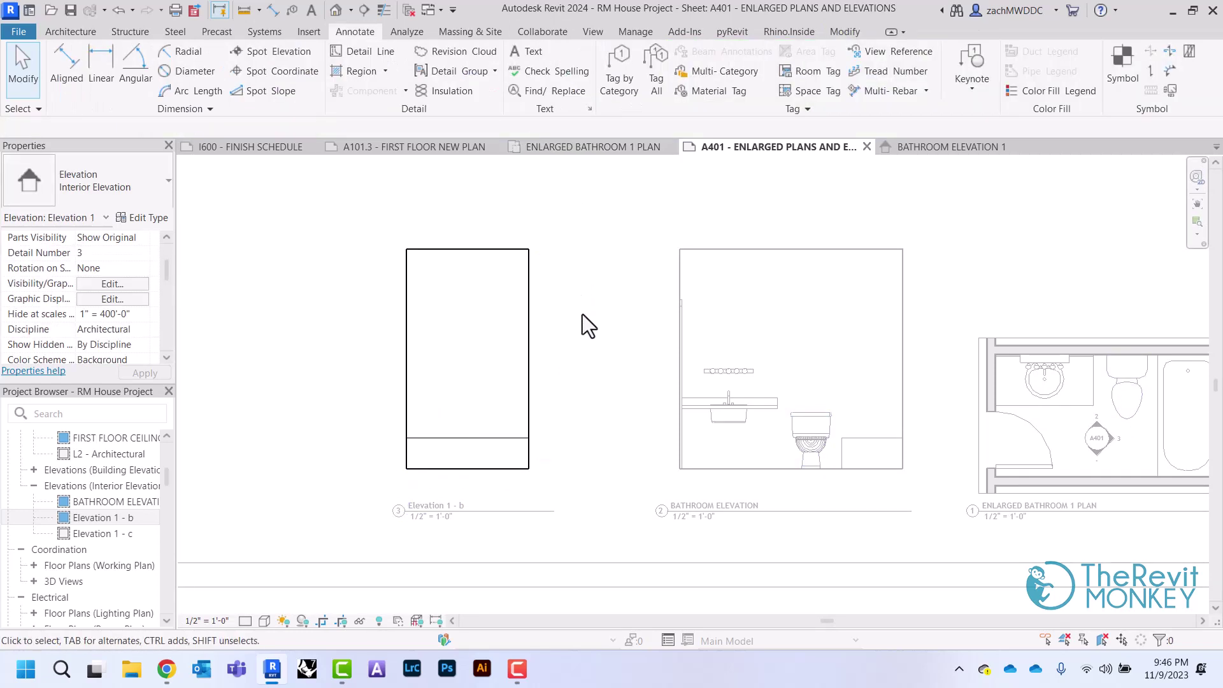
Step: Rename the Elevation 1 - b view to BATHROOM ELEVATION 2
{"action": "left_click", "coordinate": [442, 487]}
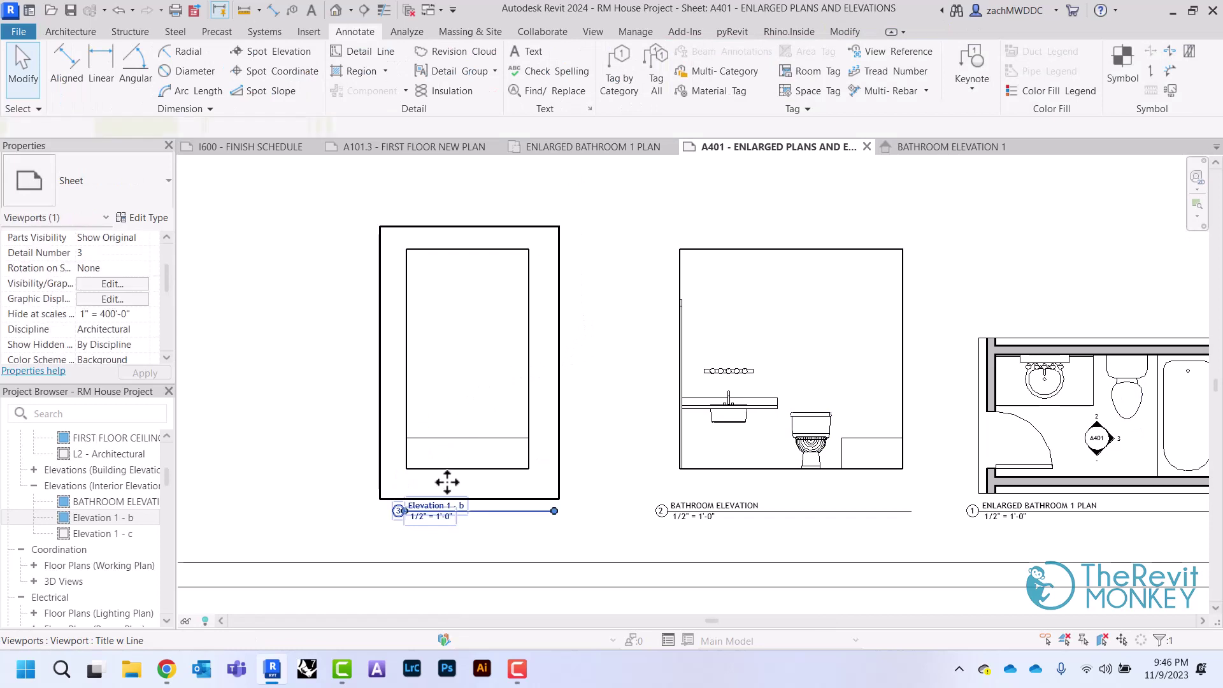
{"action": "left_click", "coordinate": [435, 511]}
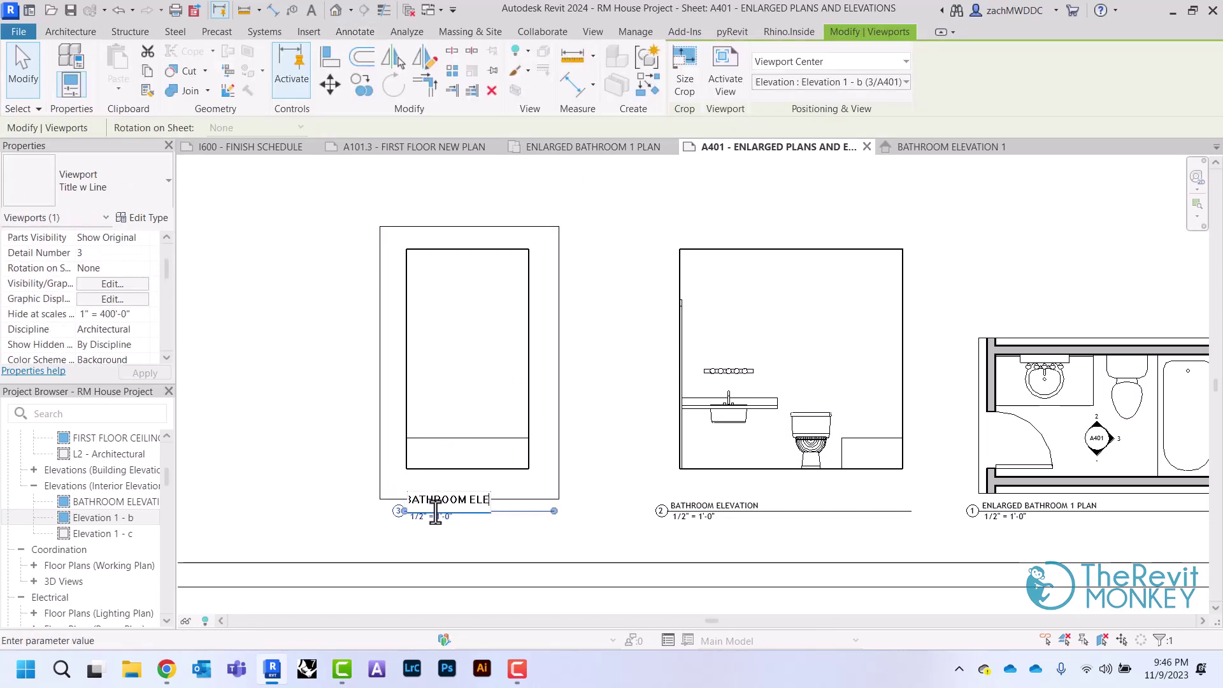
{"action": "type", "text": "BATHROOM ELEVATION"}
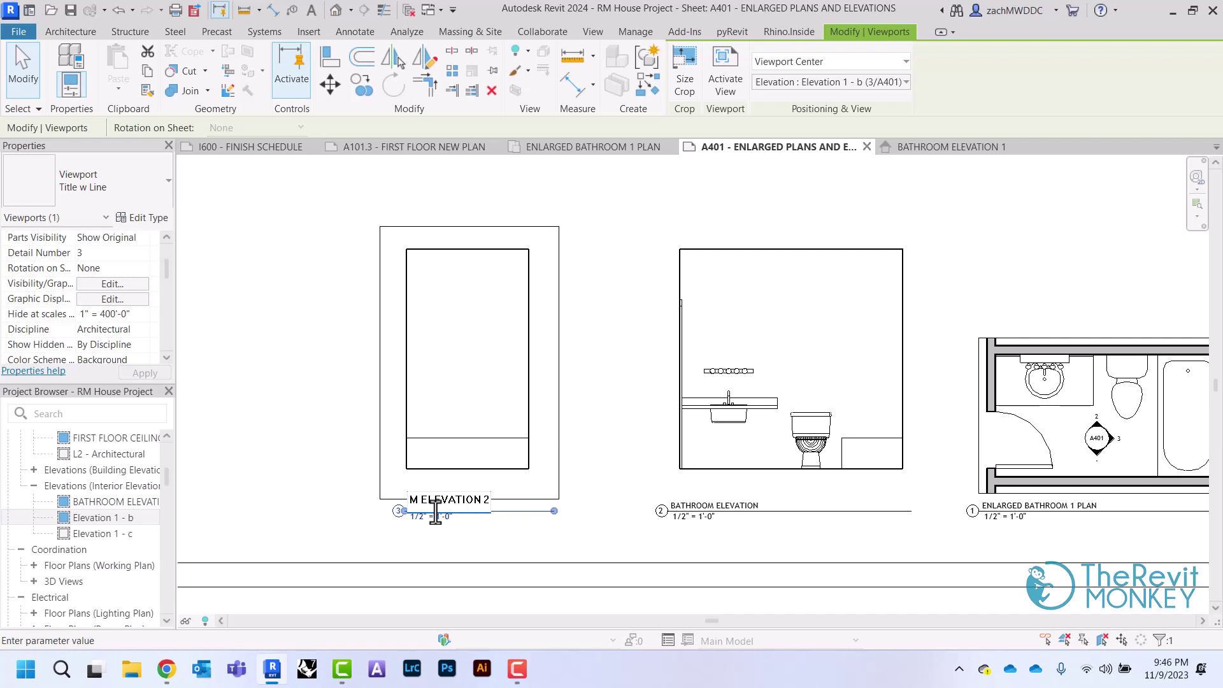
{"action": "left_click", "coordinate": [309, 373]}
Step: Set its Title on Sheet to BATHROOM ELEVATION from the existing title list
{"action": "scroll", "coordinate": [309, 373], "scroll_direction": "down", "scroll_amount": 5}
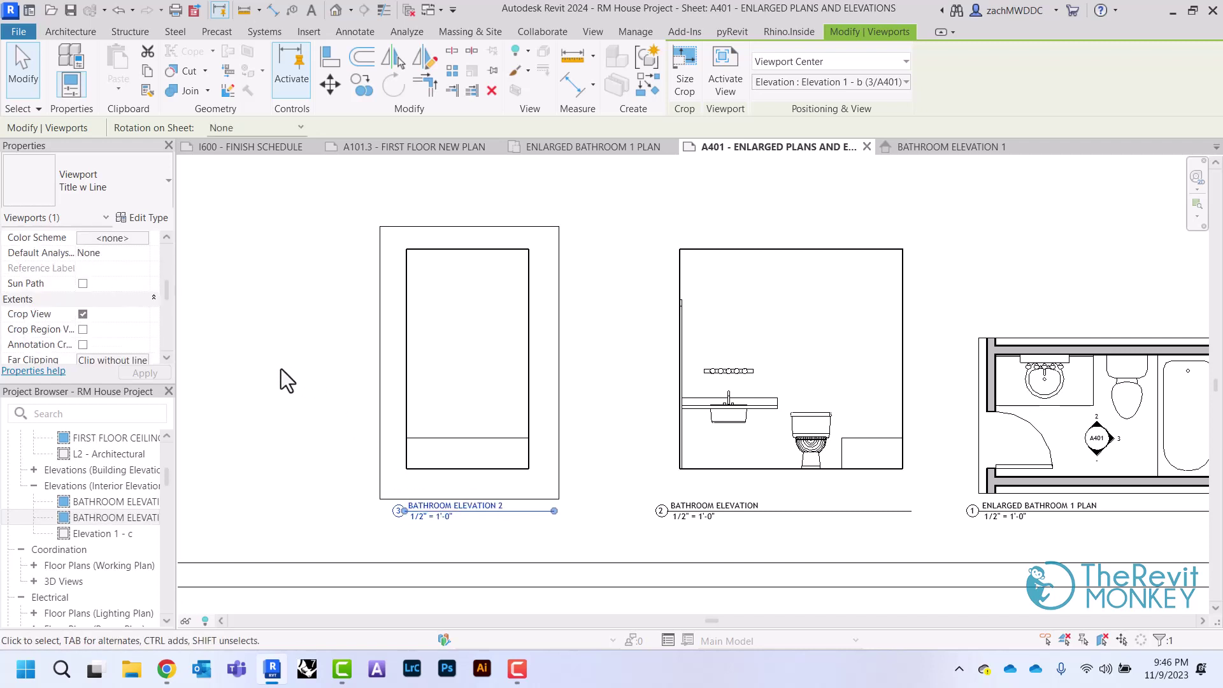
{"action": "scroll", "coordinate": [117, 342], "scroll_direction": "down", "scroll_amount": 3}
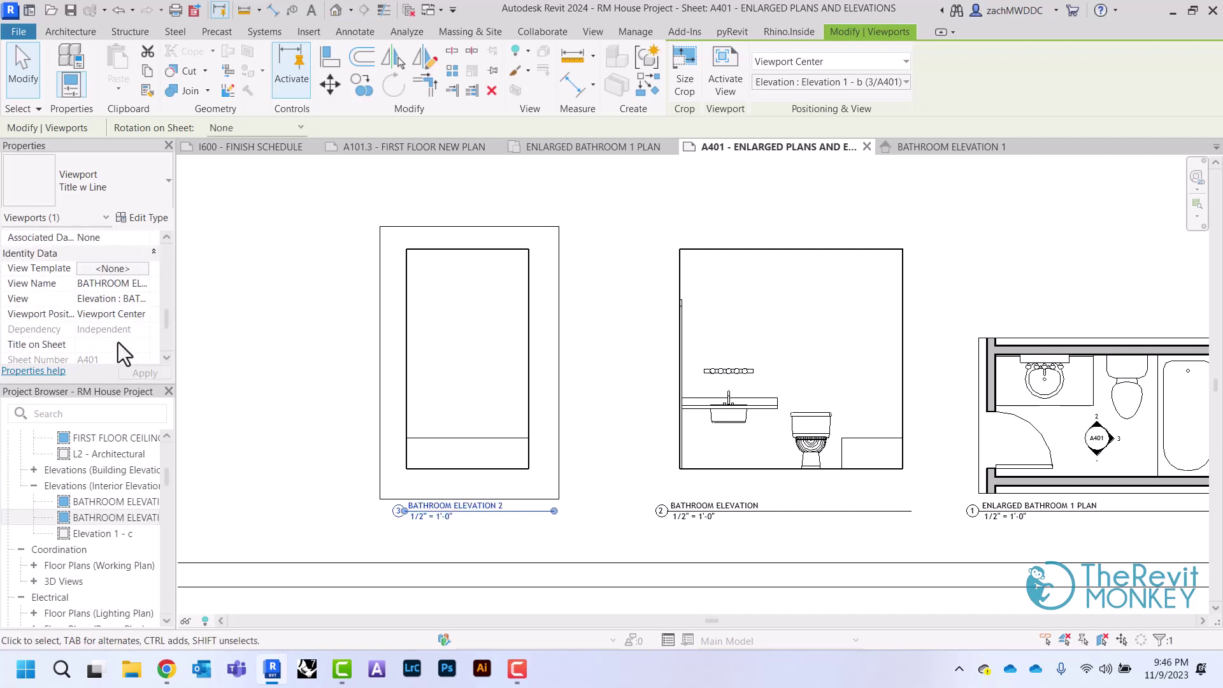
{"action": "type", "text": "BATH"}
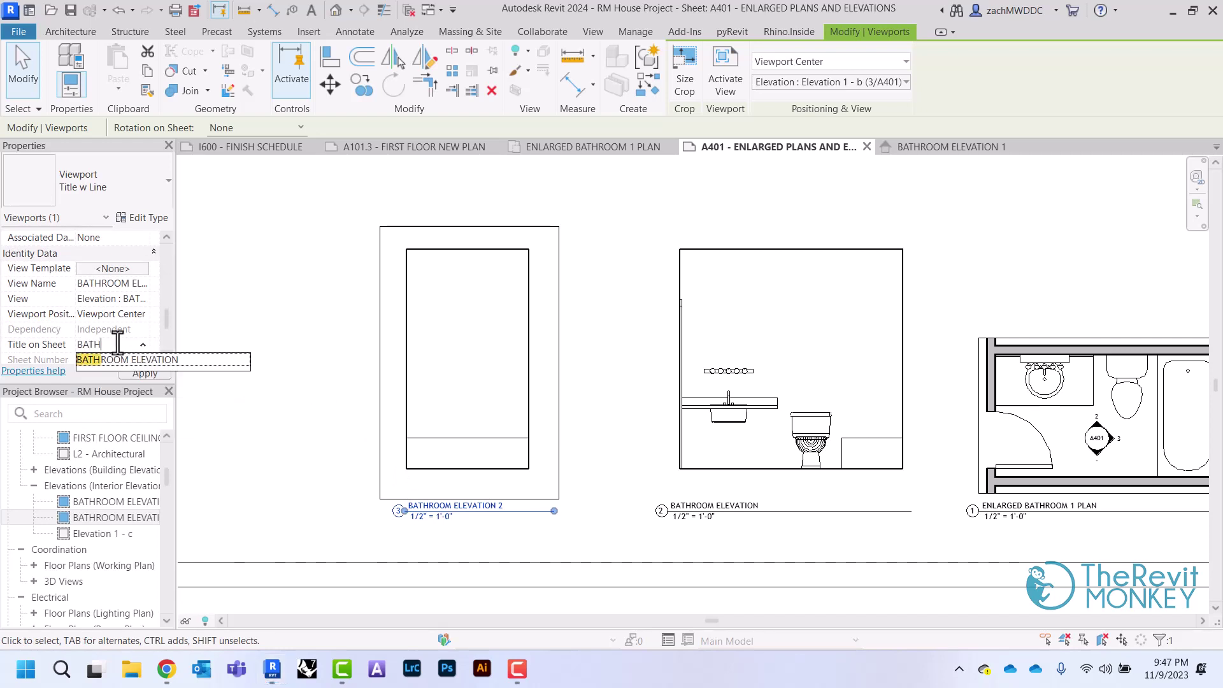
{"action": "type", "text": "RR"}
{"action": "key", "text": "BackSpace"}
{"action": "left_click", "coordinate": [143, 359]}
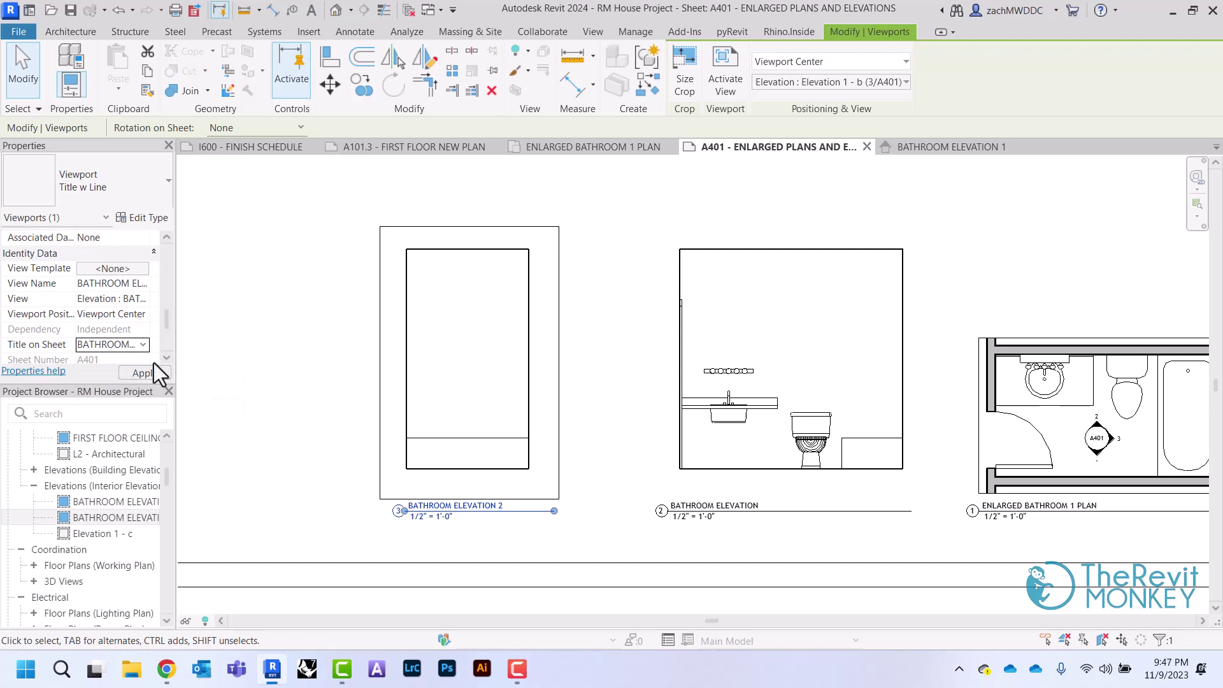
{"action": "left_click", "coordinate": [258, 367]}
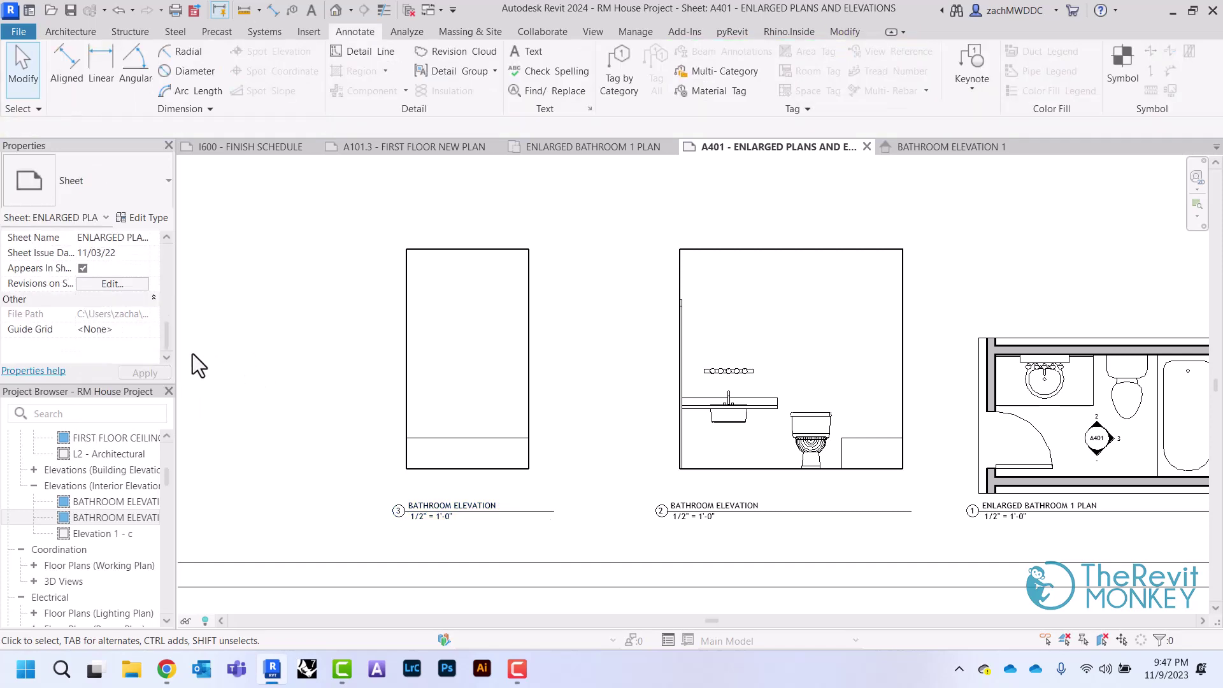
Step: Drag the sink-and-toilet elevation viewport to the far left end of sheet A401
{"action": "scroll", "coordinate": [192, 353], "scroll_direction": "down", "scroll_amount": 1}
{"action": "middle_click_drag", "start_coordinate": [204, 371], "coordinate": [332, 380]}
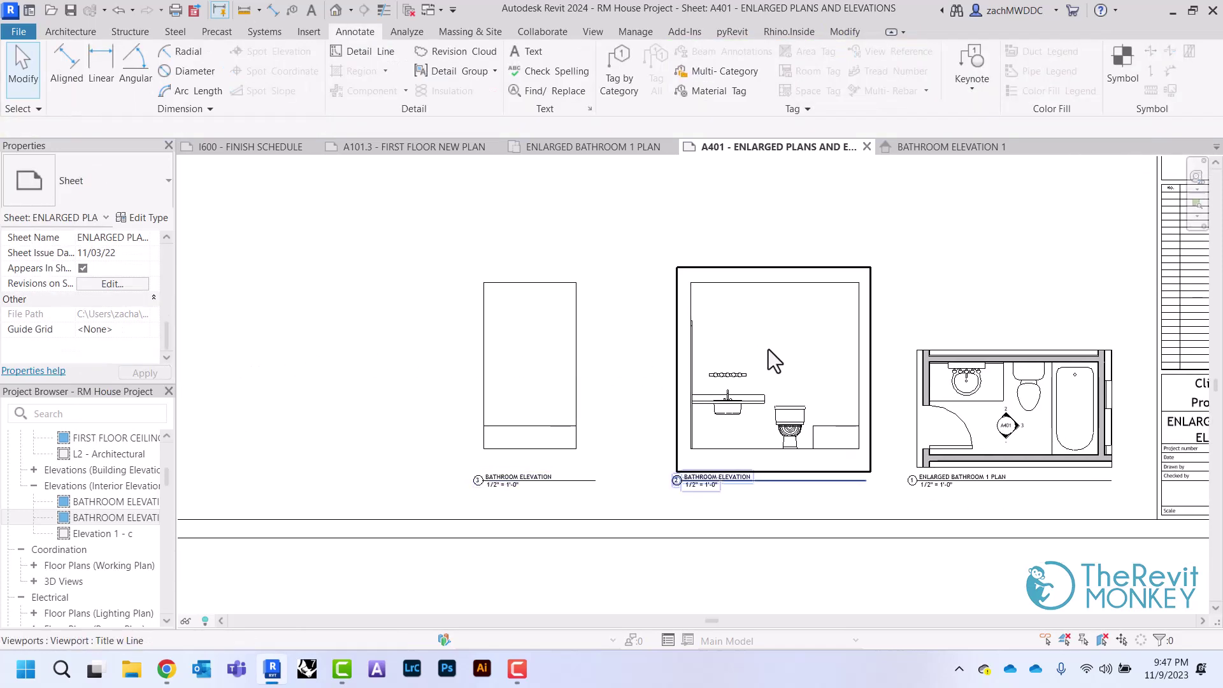
{"action": "left_click_drag", "start_coordinate": [768, 349], "coordinate": [314, 355]}
{"action": "middle_click_drag", "start_coordinate": [314, 355], "coordinate": [471, 310]}
{"action": "left_click_drag", "start_coordinate": [470, 310], "coordinate": [402, 308]}
{"action": "left_click", "coordinate": [547, 277]}
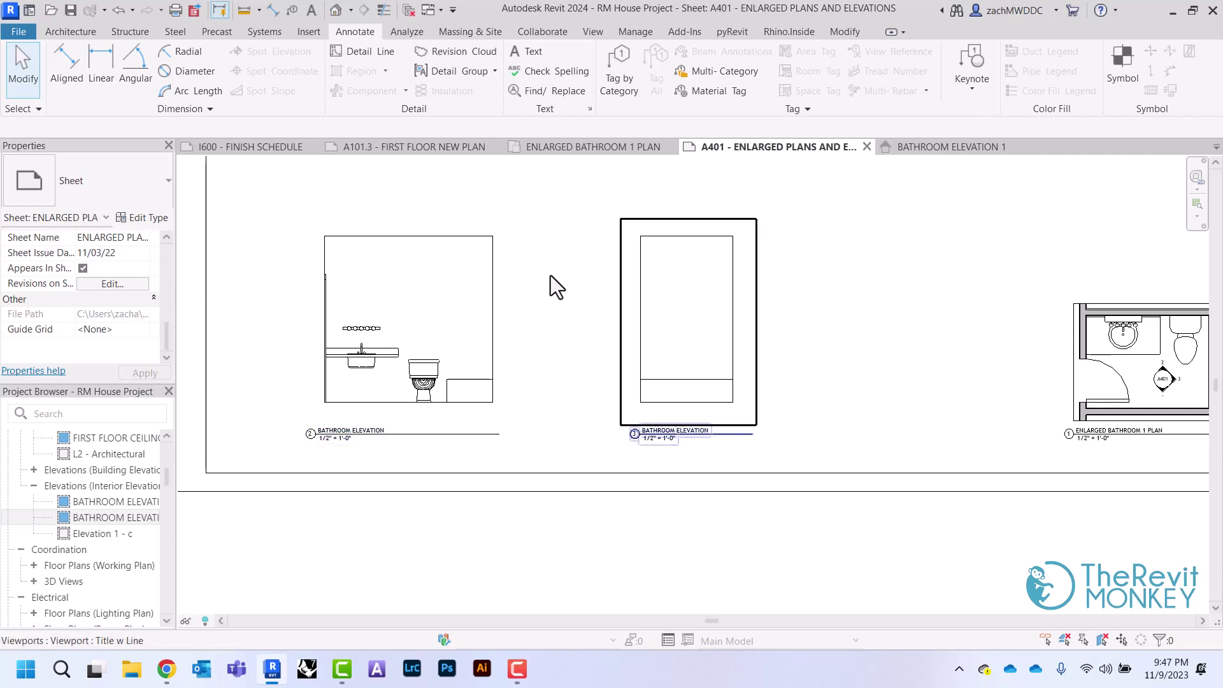
Step: Pan and zoom across sheet A401 to review the plan and both elevation viewports
{"action": "middle_click_drag", "start_coordinate": [552, 280], "coordinate": [270, 287]}
{"action": "scroll", "coordinate": [550, 275], "scroll_direction": "up", "scroll_amount": 1}
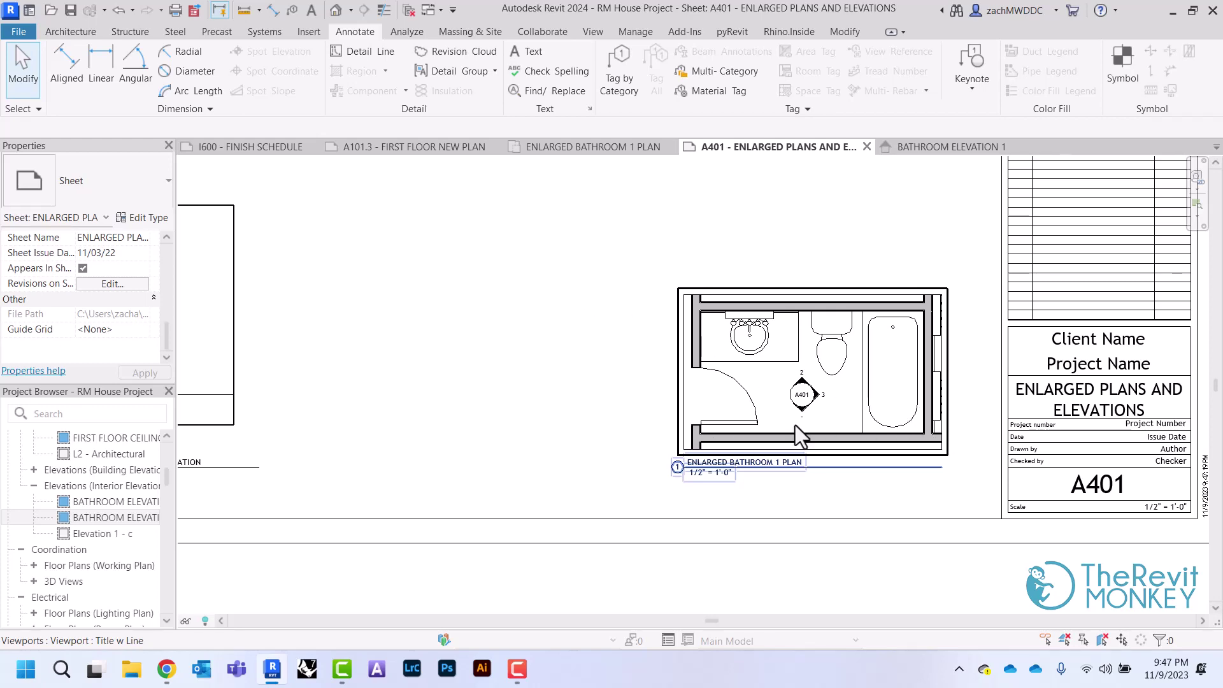
{"action": "scroll", "coordinate": [794, 425], "scroll_direction": "up", "scroll_amount": 4}
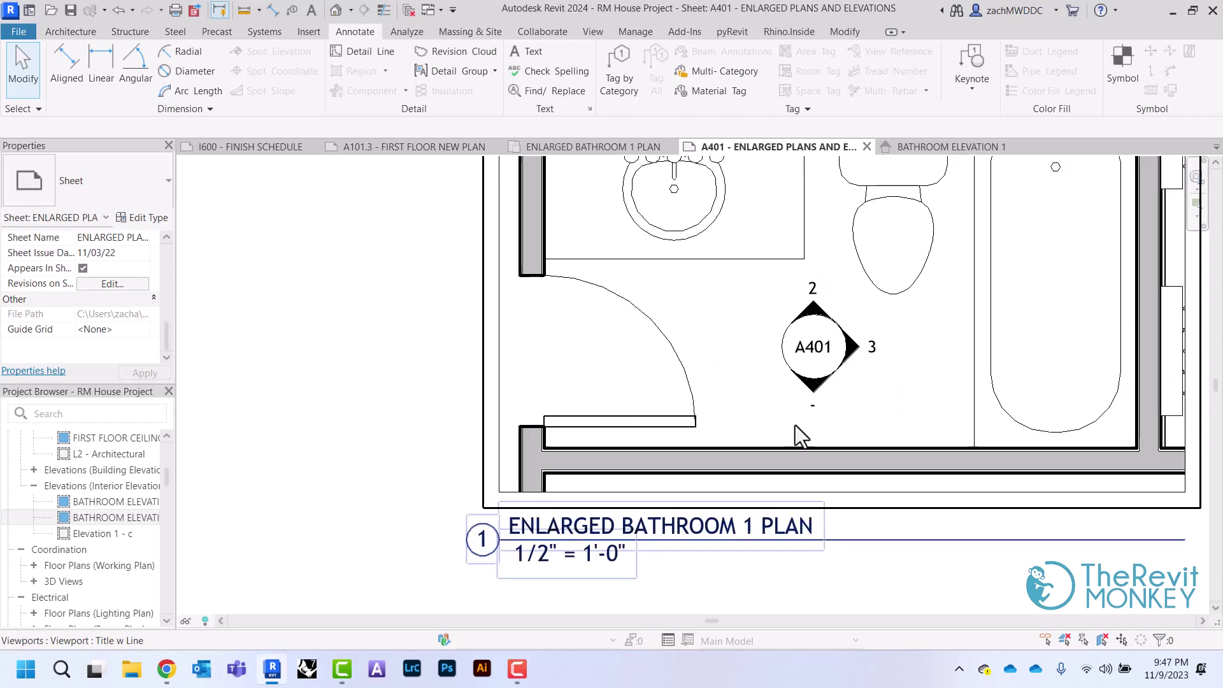
{"action": "scroll", "coordinate": [826, 400], "scroll_direction": "down", "scroll_amount": 2}
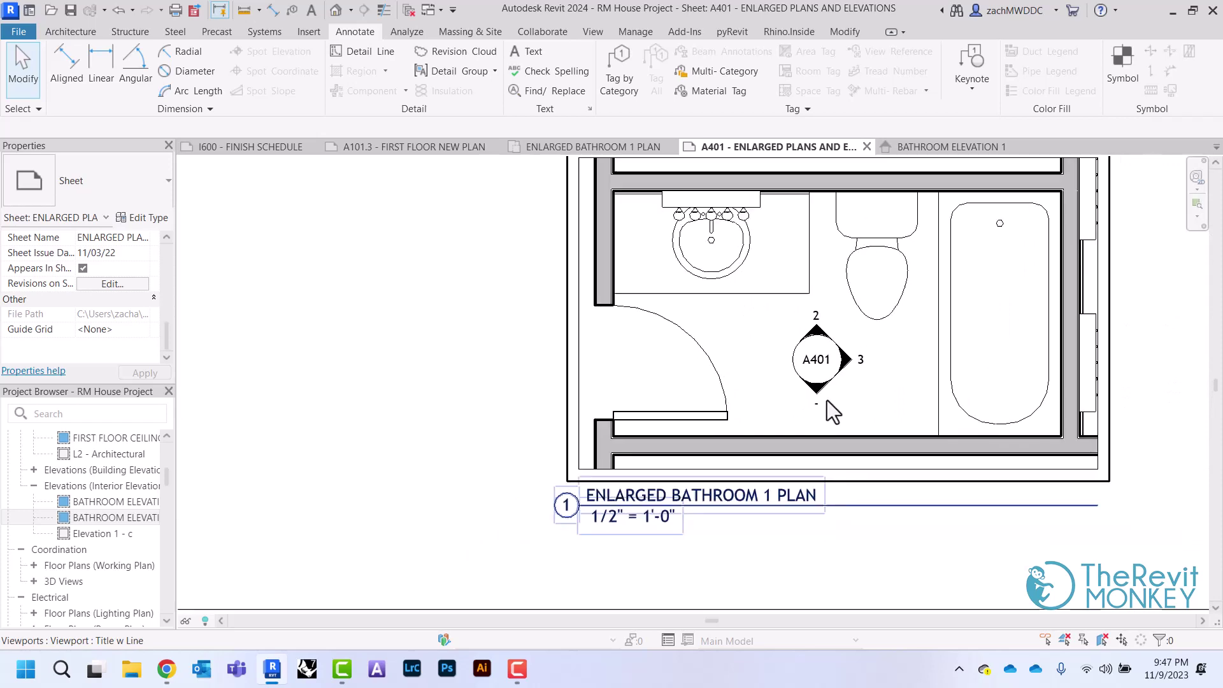
{"action": "middle_click_drag", "start_coordinate": [473, 438], "coordinate": [849, 420]}
{"action": "middle_click_drag", "start_coordinate": [427, 442], "coordinate": [848, 420]}
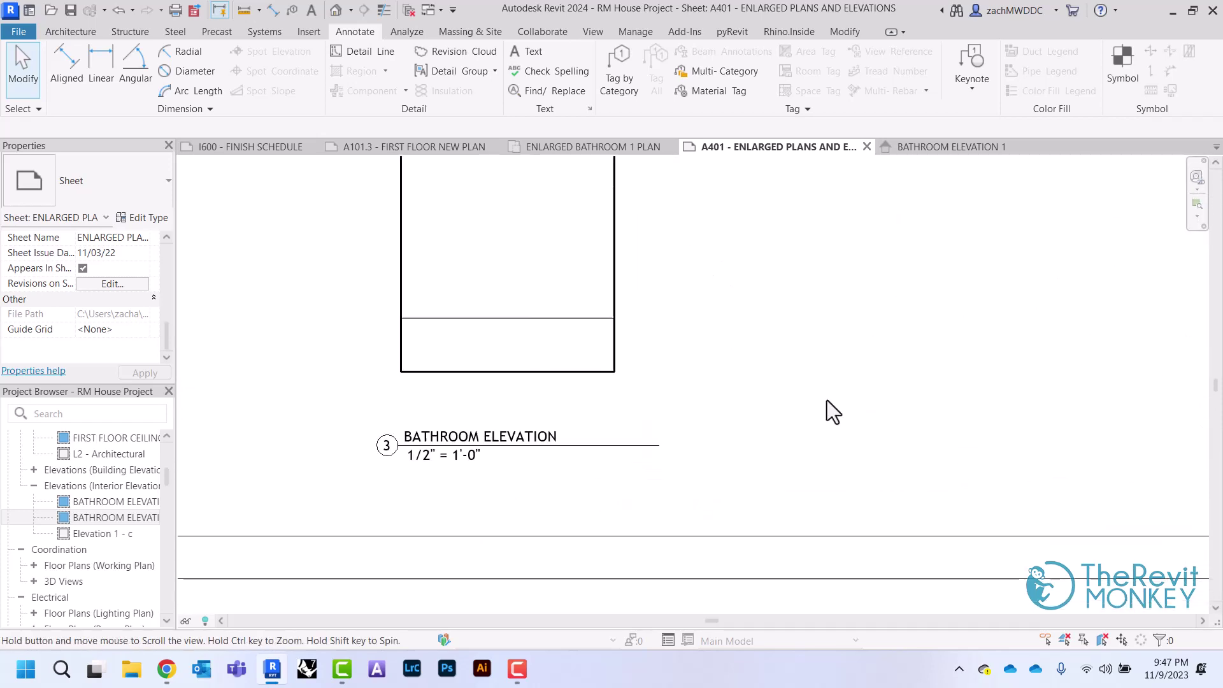
{"action": "middle_click_drag", "start_coordinate": [733, 409], "coordinate": [849, 420]}
{"action": "middle_click_drag", "start_coordinate": [463, 437], "coordinate": [827, 400]}
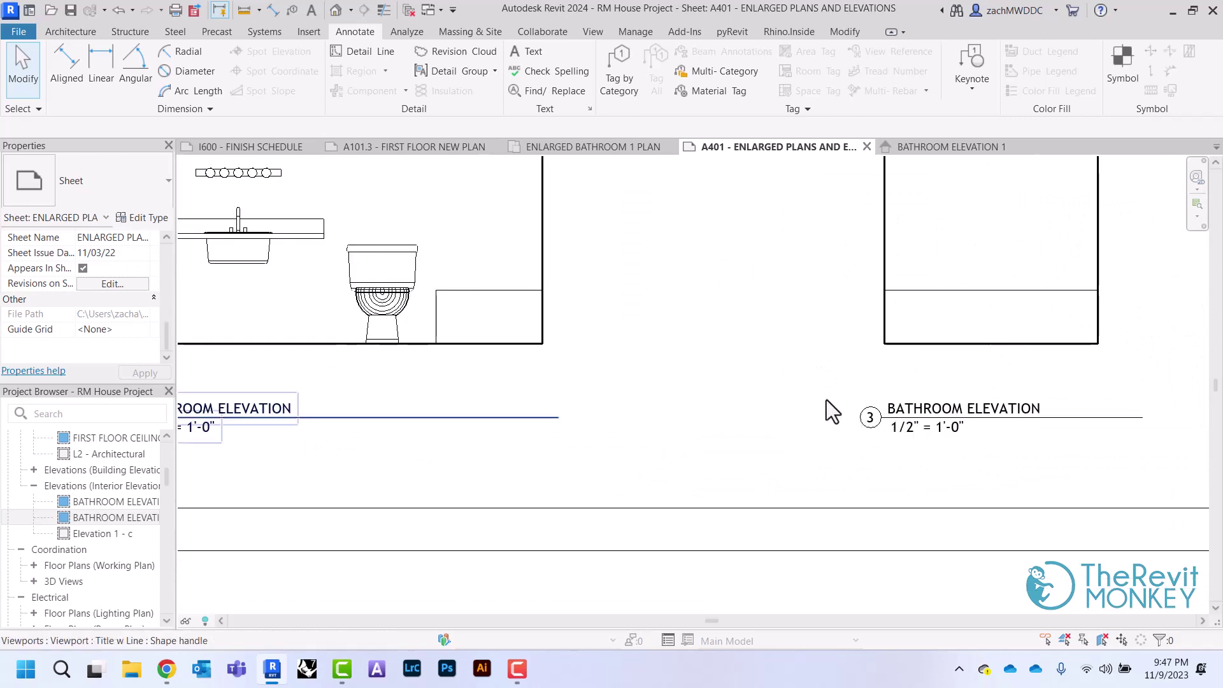
{"action": "middle_click_drag", "start_coordinate": [615, 385], "coordinate": [801, 384]}
{"action": "scroll", "coordinate": [789, 376], "scroll_direction": "down", "scroll_amount": 1}
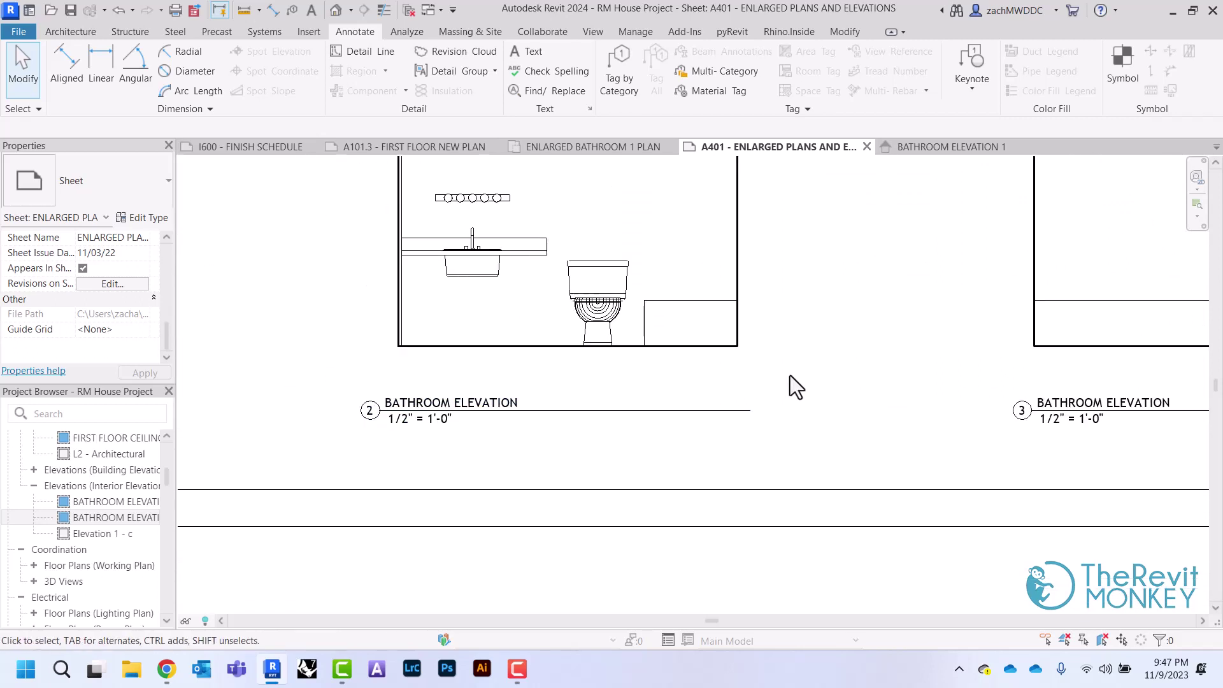
{"action": "scroll", "coordinate": [789, 376], "scroll_direction": "down", "scroll_amount": 3}
{"action": "mouse_move", "coordinate": [790, 375]}
{"action": "middle_mouse_down"}
{"action": "mouse_move", "coordinate": [811, 396]}
{"action": "mouse_move", "coordinate": [465, 398]}
{"action": "middle_mouse_up"}
{"action": "scroll", "coordinate": [662, 373], "scroll_direction": "up", "scroll_amount": 2}
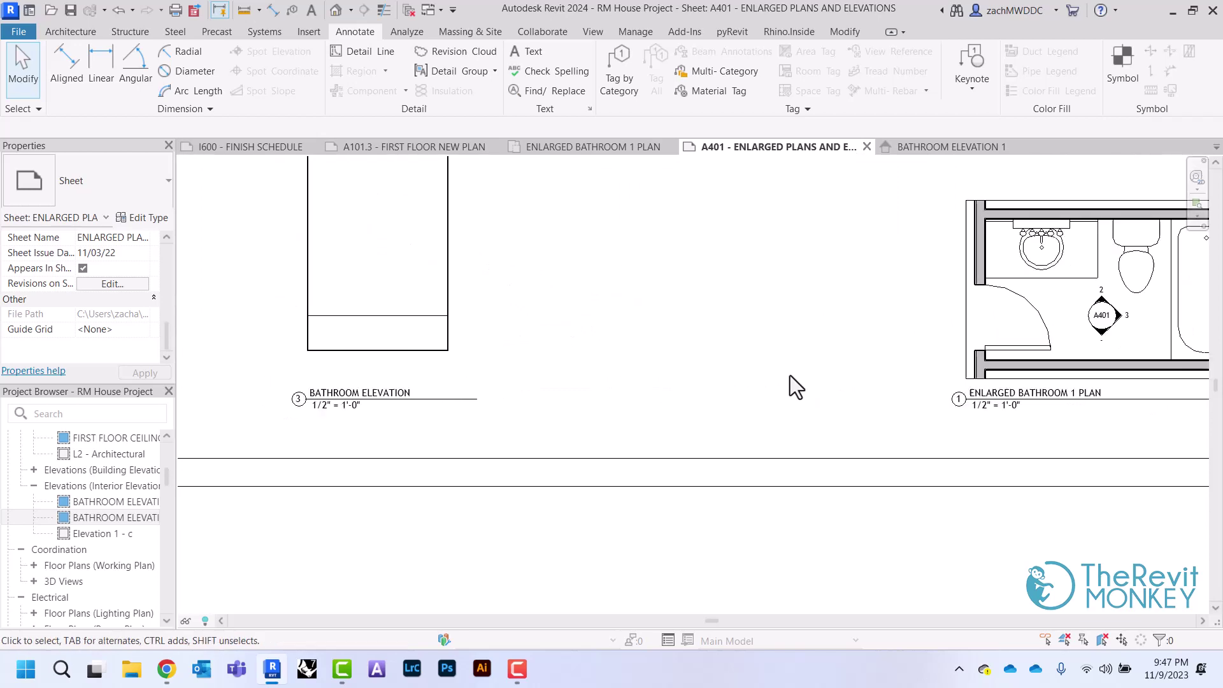
{"action": "middle_click_drag", "start_coordinate": [827, 365], "coordinate": [530, 358]}
{"action": "scroll", "coordinate": [547, 350], "scroll_direction": "up", "scroll_amount": 1}
Step: Give the enlarged bathroom plan the temporary detail number A
{"action": "left_click", "coordinate": [840, 304]}
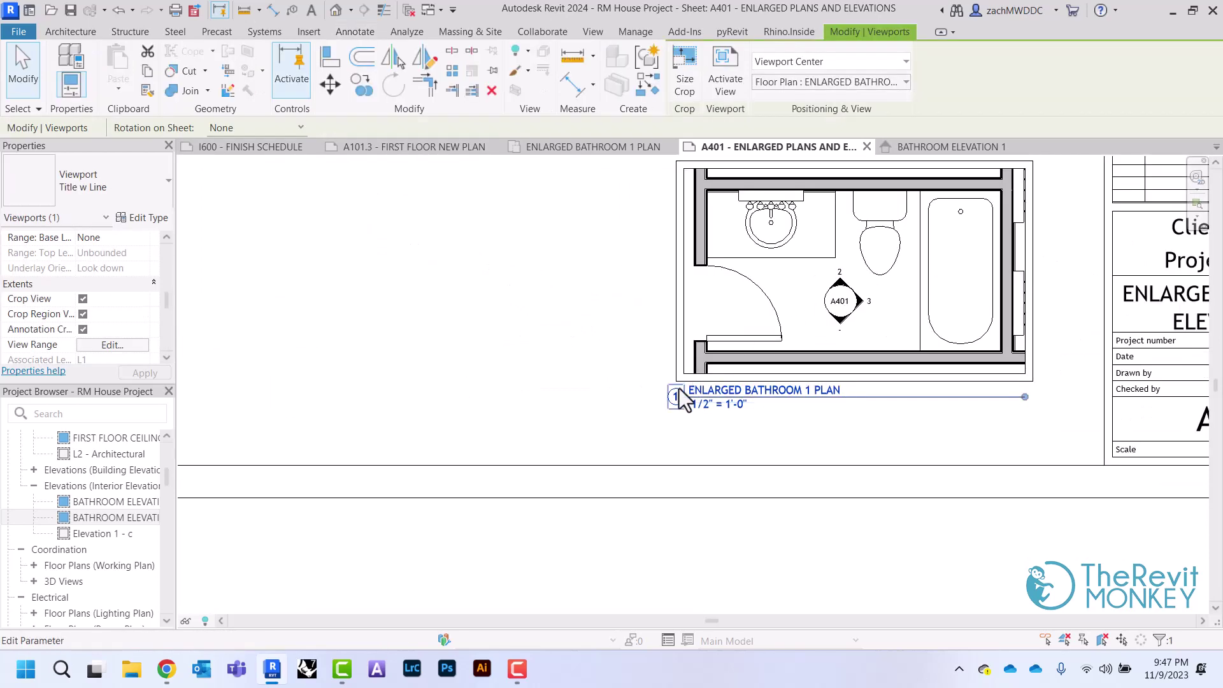
{"action": "left_click", "coordinate": [675, 396]}
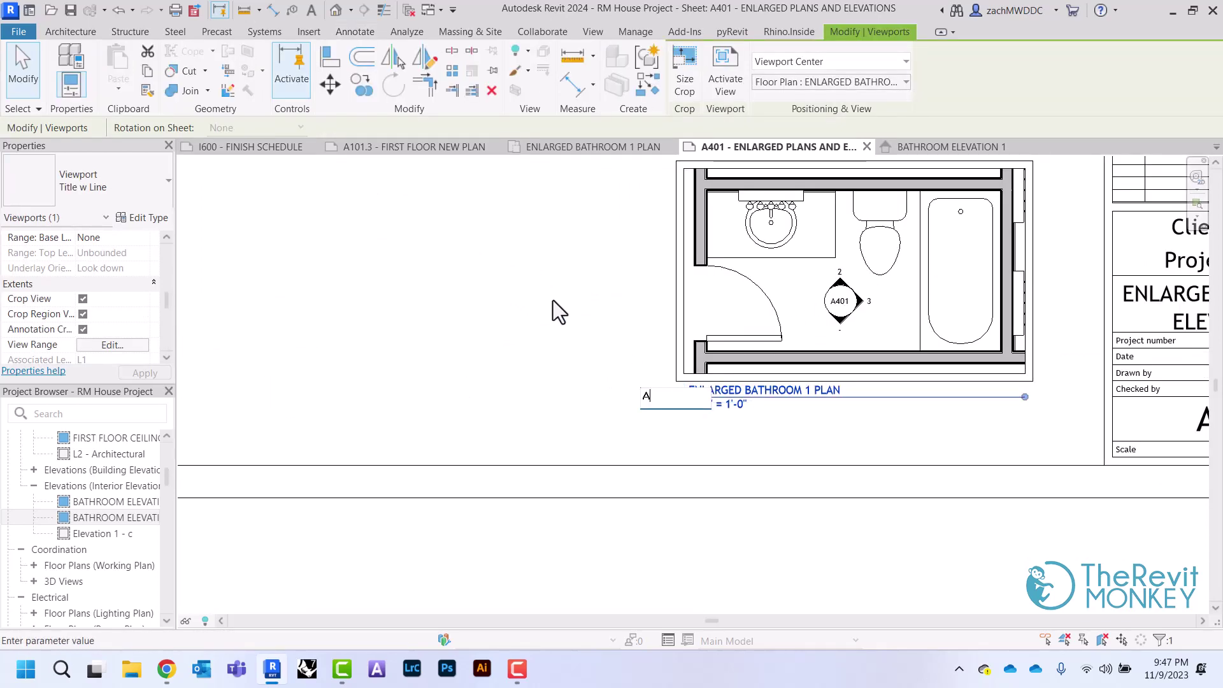
{"action": "left_click", "coordinate": [549, 300]}
{"action": "left_click", "coordinate": [535, 305]}
Step: Renumber the sink elevation as detail 1 and the other bathroom elevation as detail 2
{"action": "mouse_move", "coordinate": [535, 305]}
{"action": "middle_mouse_down"}
{"action": "mouse_move", "coordinate": [557, 325]}
{"action": "mouse_move", "coordinate": [744, 314]}
{"action": "mouse_move", "coordinate": [812, 335]}
{"action": "middle_mouse_up"}
{"action": "scroll", "coordinate": [535, 306], "scroll_direction": "down", "scroll_amount": 2}
{"action": "scroll", "coordinate": [677, 320], "scroll_direction": "up", "scroll_amount": 2}
{"action": "middle_click_drag", "start_coordinate": [687, 321], "coordinate": [831, 351]}
{"action": "scroll", "coordinate": [687, 321], "scroll_direction": "up", "scroll_amount": 1}
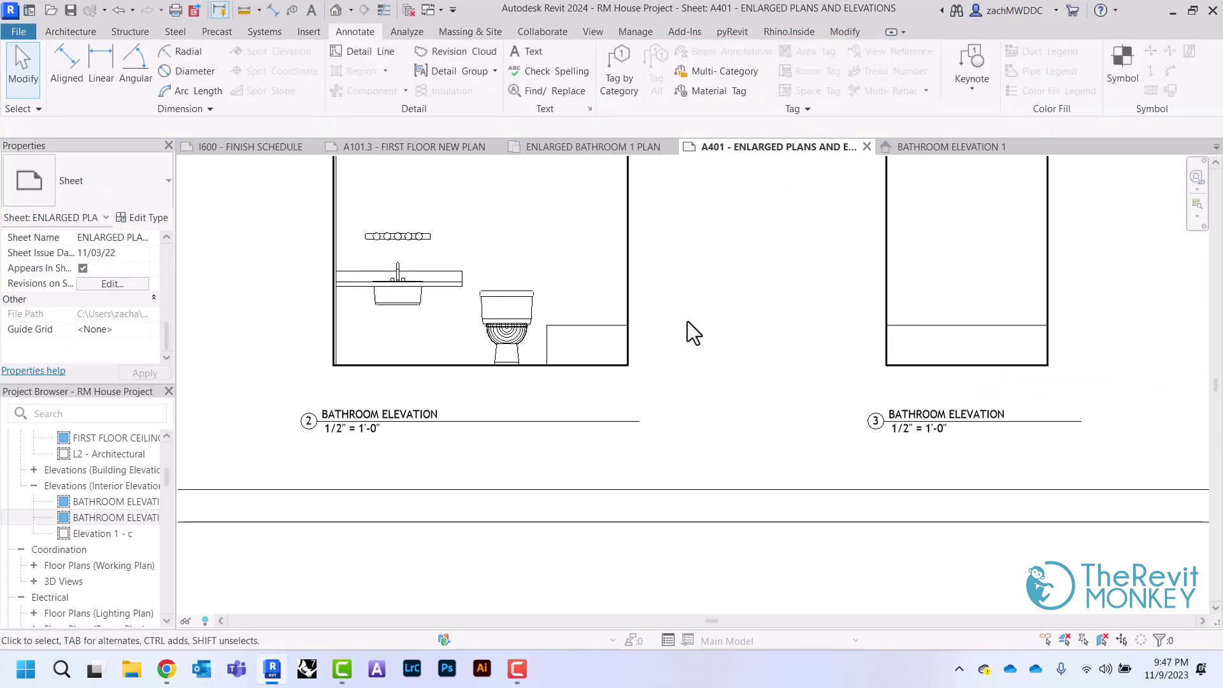
{"action": "left_click", "coordinate": [602, 292]}
{"action": "left_click", "coordinate": [311, 420]}
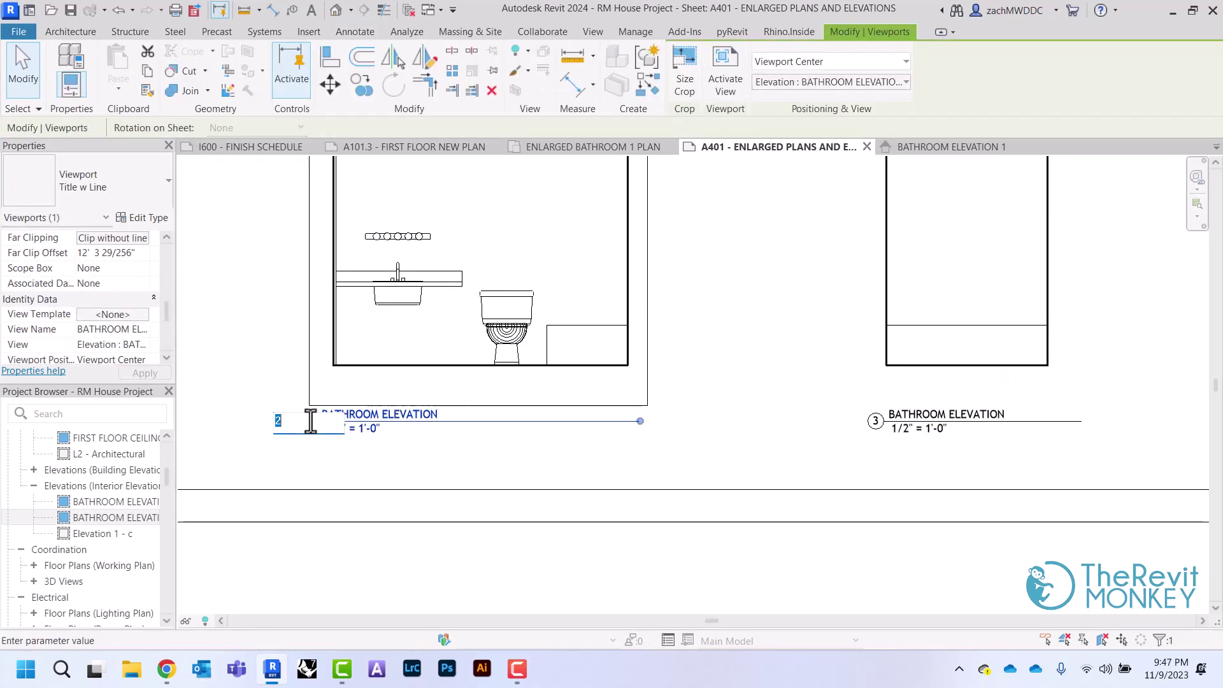
{"action": "key", "text": "Return"}
{"action": "left_click", "coordinate": [854, 303]}
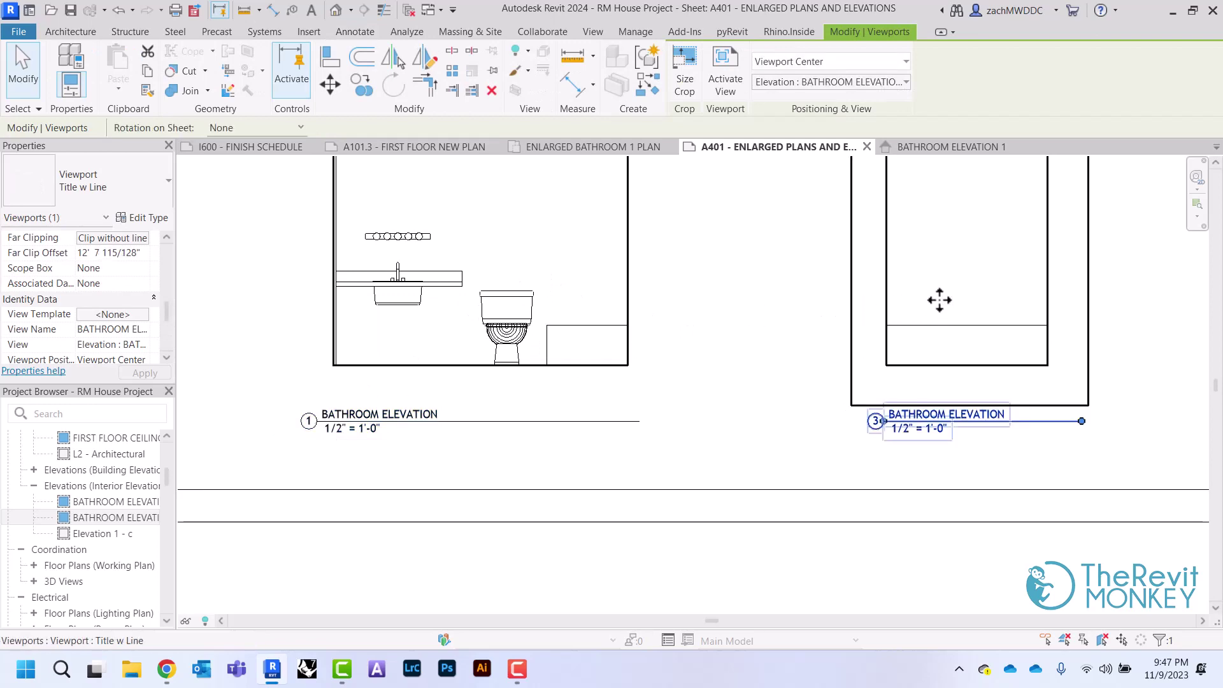
{"action": "left_click", "coordinate": [876, 422]}
{"action": "left_click", "coordinate": [643, 304]}
Step: Change the enlarged bathroom plan's detail number to 4
{"action": "scroll", "coordinate": [643, 305], "scroll_direction": "down", "scroll_amount": 2}
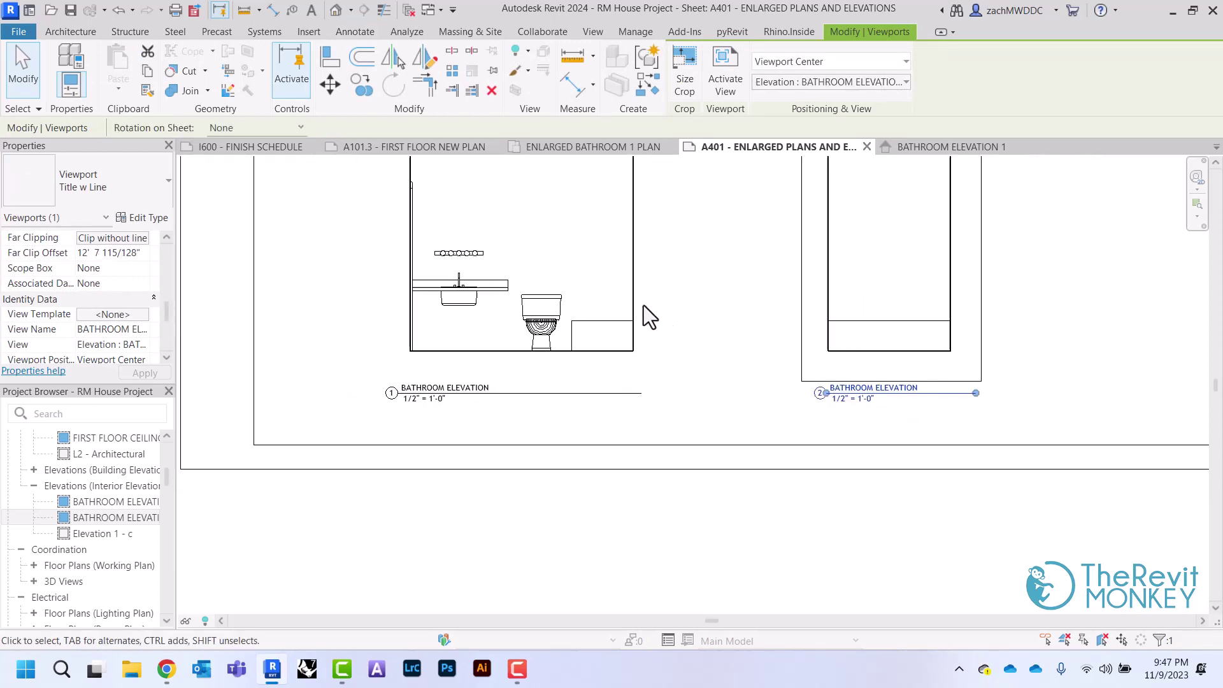
{"action": "middle_click_drag", "start_coordinate": [643, 304], "coordinate": [406, 261]}
{"action": "scroll", "coordinate": [640, 307], "scroll_direction": "up", "scroll_amount": 3}
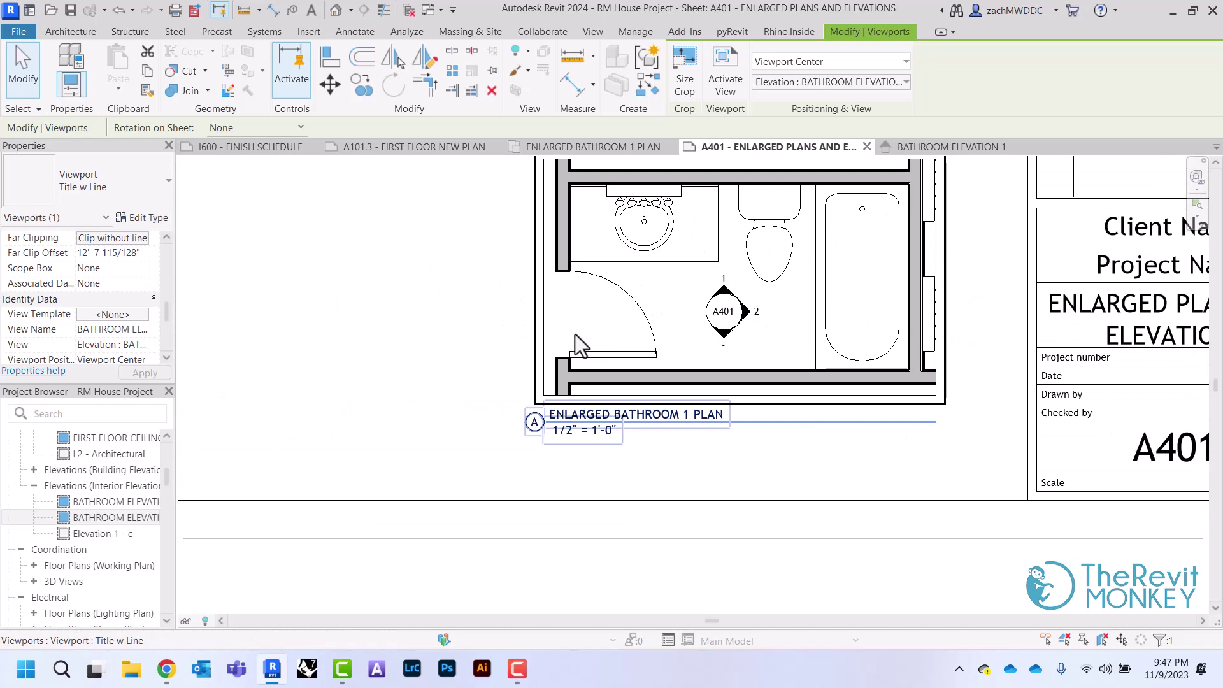
{"action": "left_click", "coordinate": [552, 344]}
{"action": "left_click", "coordinate": [535, 427]}
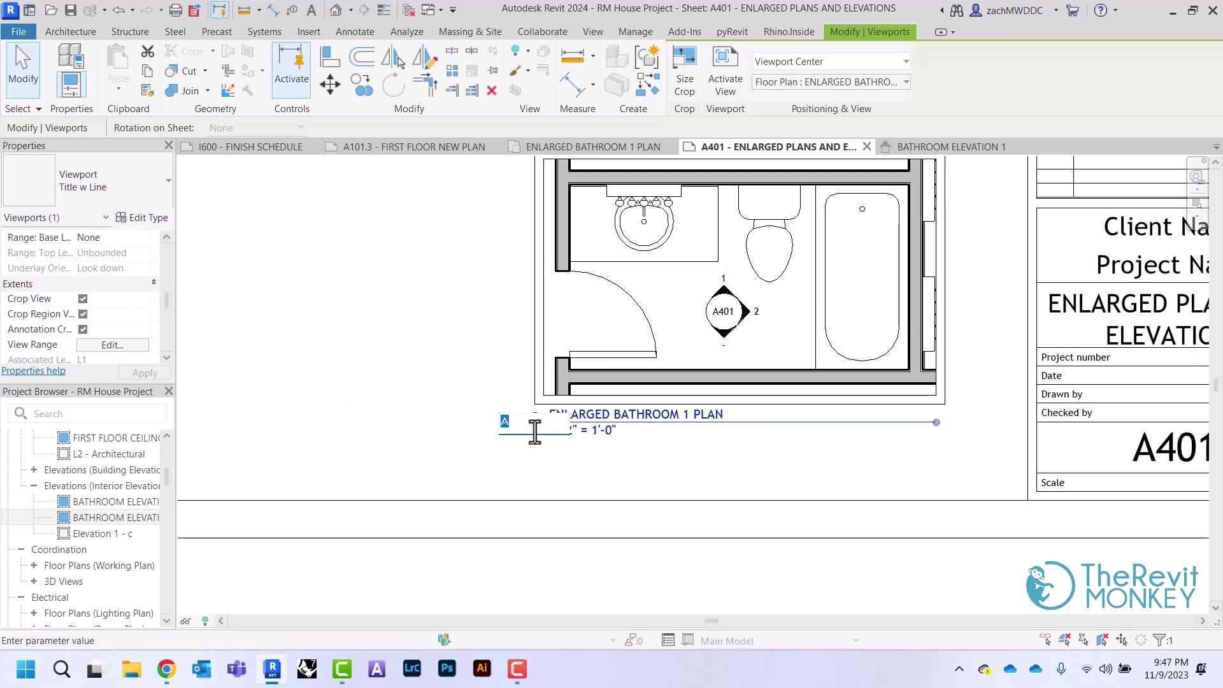
{"action": "type", "text": "4"}
{"action": "key", "text": "Return"}
{"action": "left_click", "coordinate": [400, 275]}
Step: Pan across the sheet to check the renumbered viewports side by side
{"action": "scroll", "coordinate": [400, 275], "scroll_direction": "down", "scroll_amount": 4}
{"action": "middle_click_drag", "start_coordinate": [181, 255], "coordinate": [471, 306]}
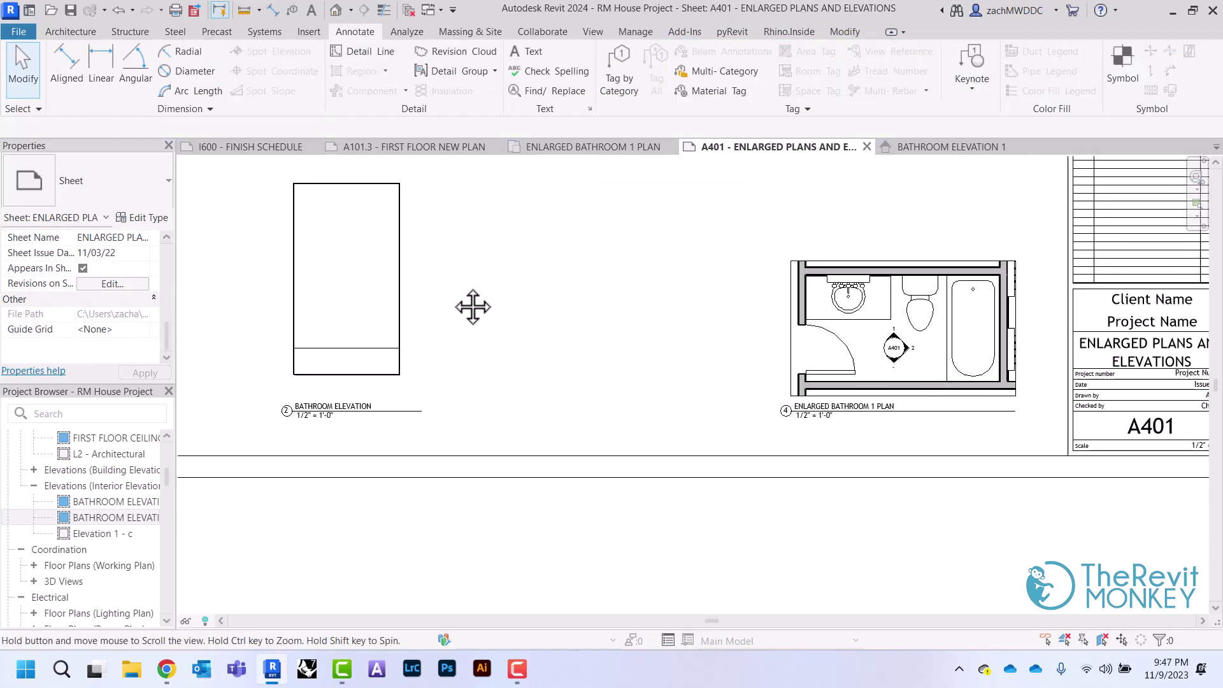
{"action": "middle_click_drag", "start_coordinate": [538, 330], "coordinate": [607, 335]}
{"action": "scroll", "coordinate": [583, 314], "scroll_direction": "down", "scroll_amount": 2}
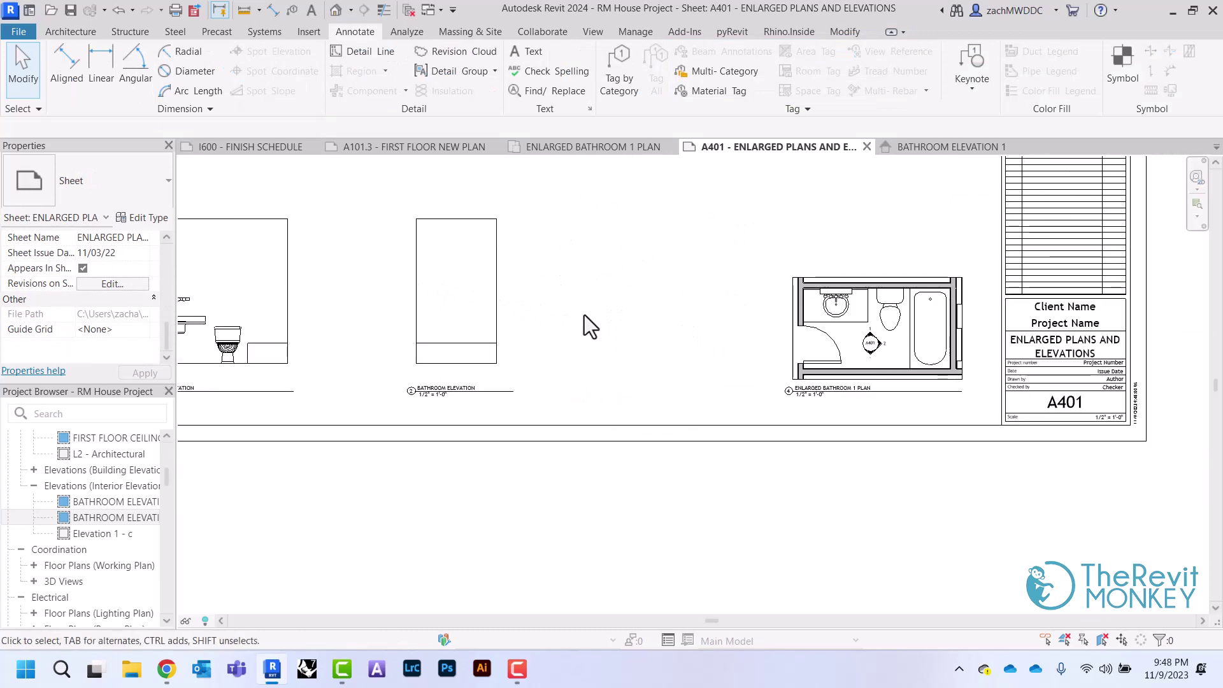
{"action": "scroll", "coordinate": [584, 315], "scroll_direction": "up", "scroll_amount": 1}
{"action": "middle_click_drag", "start_coordinate": [547, 308], "coordinate": [584, 314]}
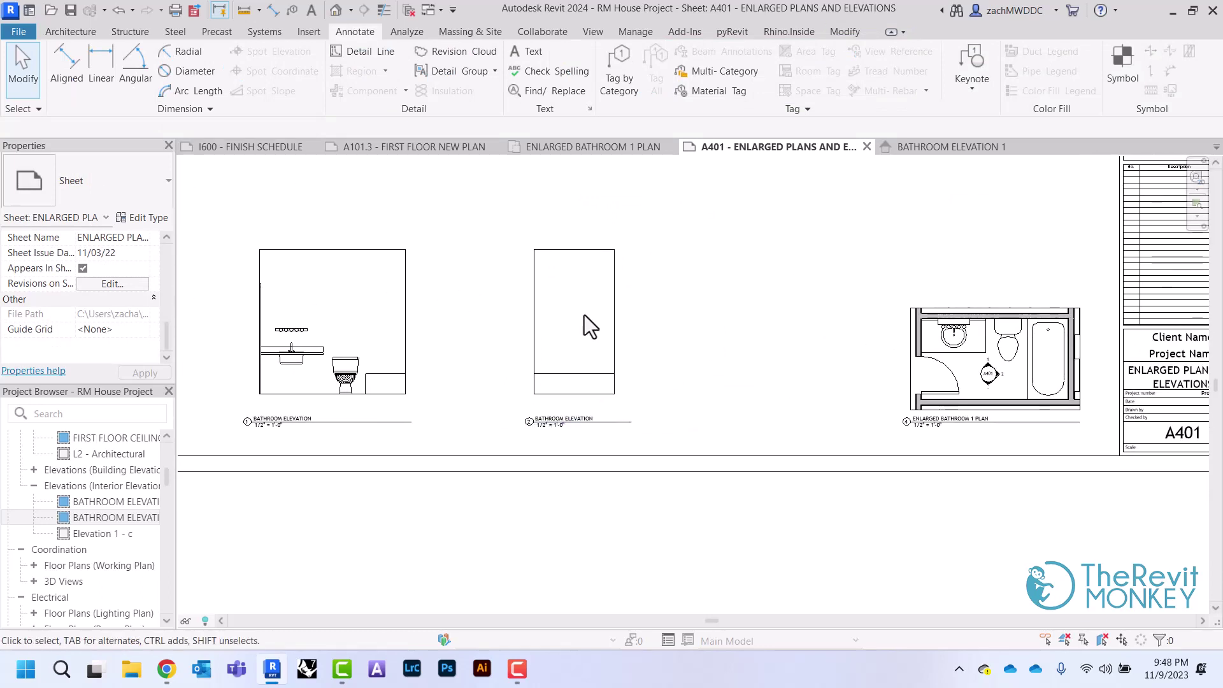